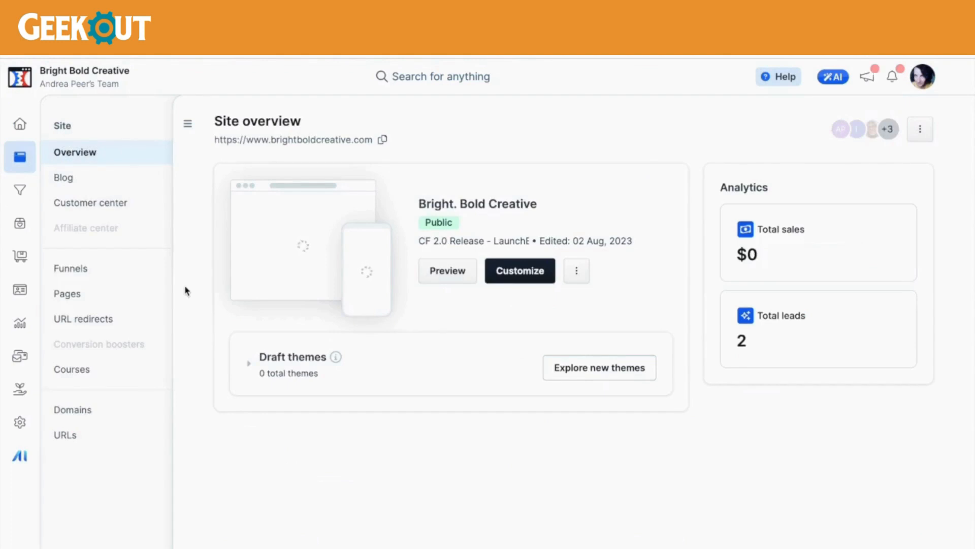
Open the blog's settings and review its general information and SEO & Sharing defaults
click(66, 184)
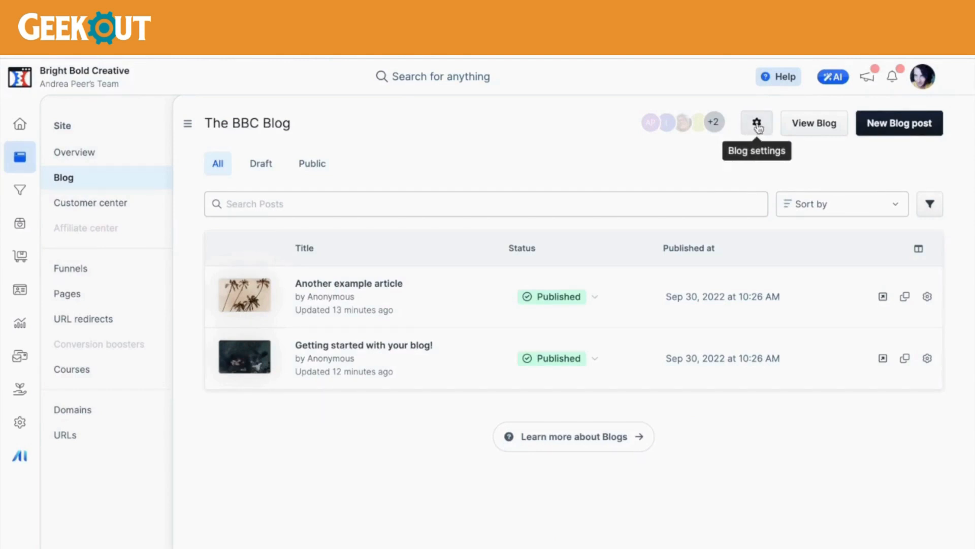
click(757, 123)
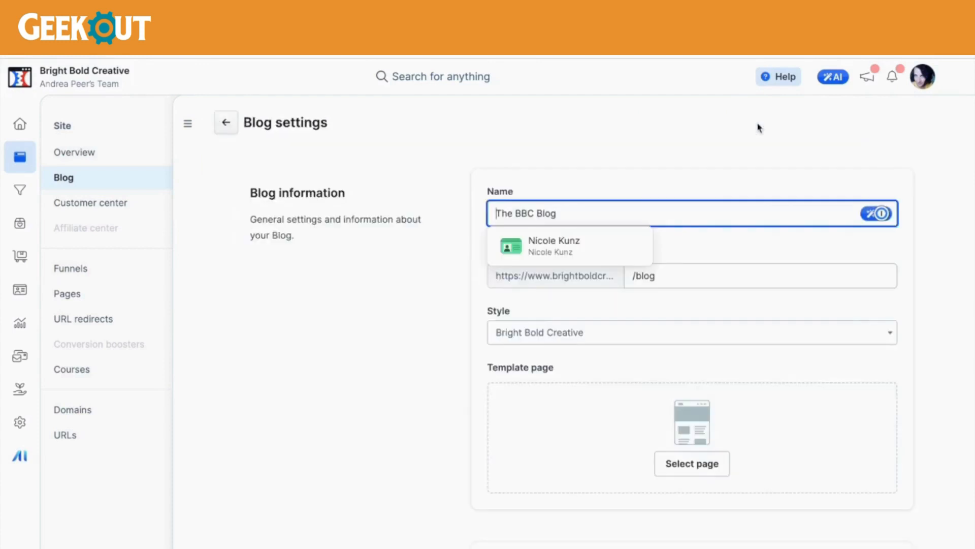
click(364, 396)
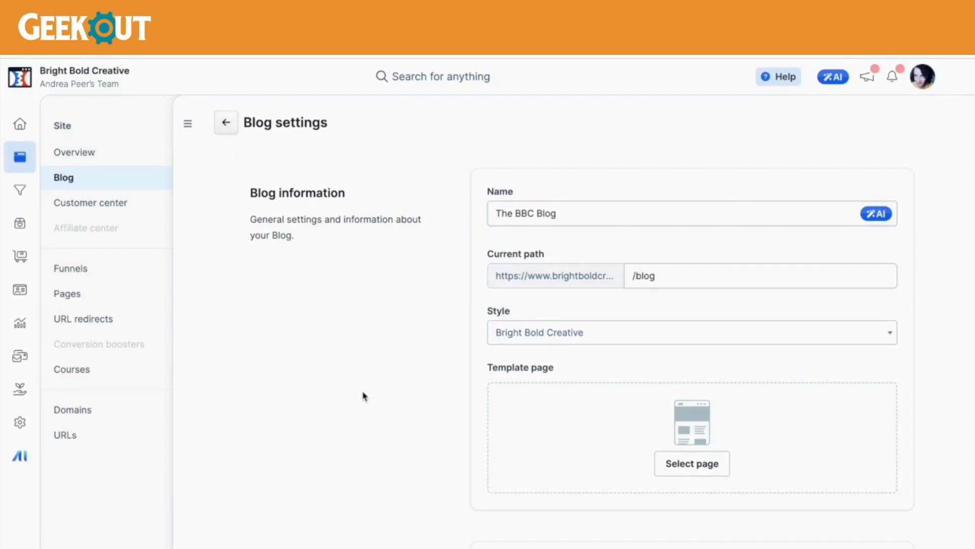
scroll(605, 406, down, 3)
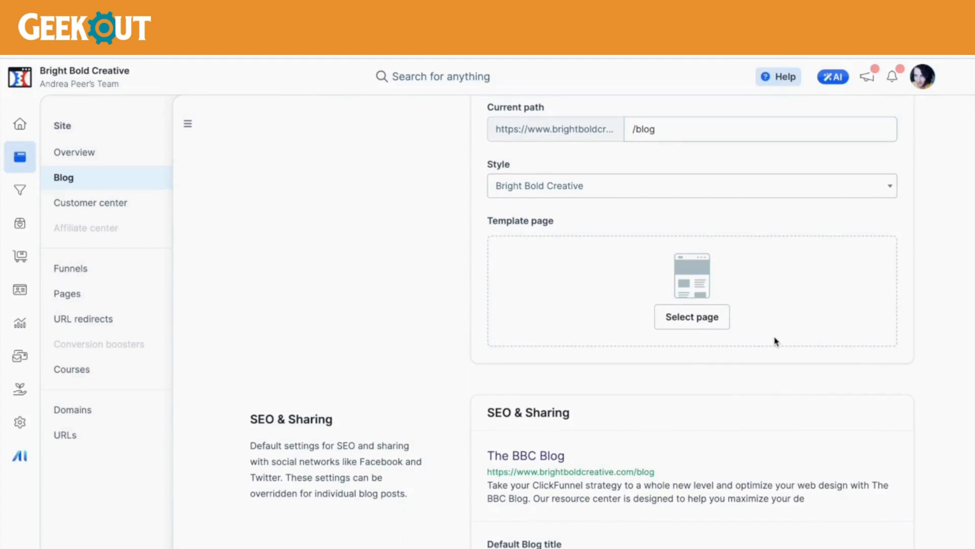
scroll(776, 341, down, 5)
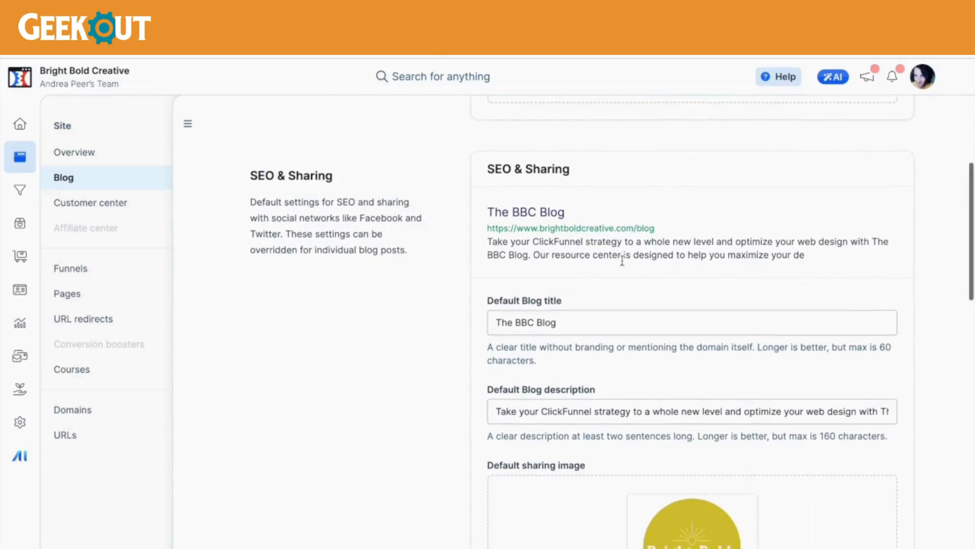
scroll(622, 261, down, 2)
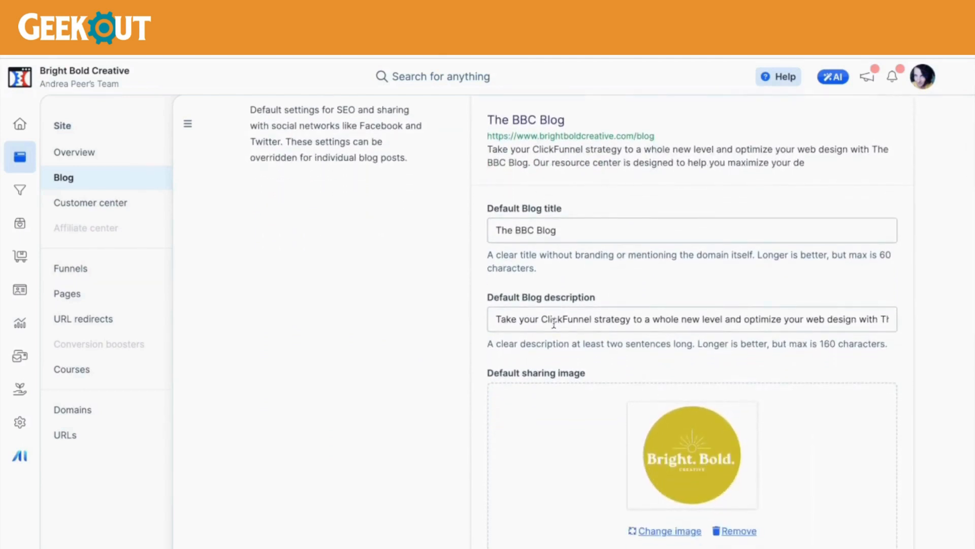
Open the AI assistant for the default blog description and review the earlier prompts and the descriptions it wrote
click(554, 321)
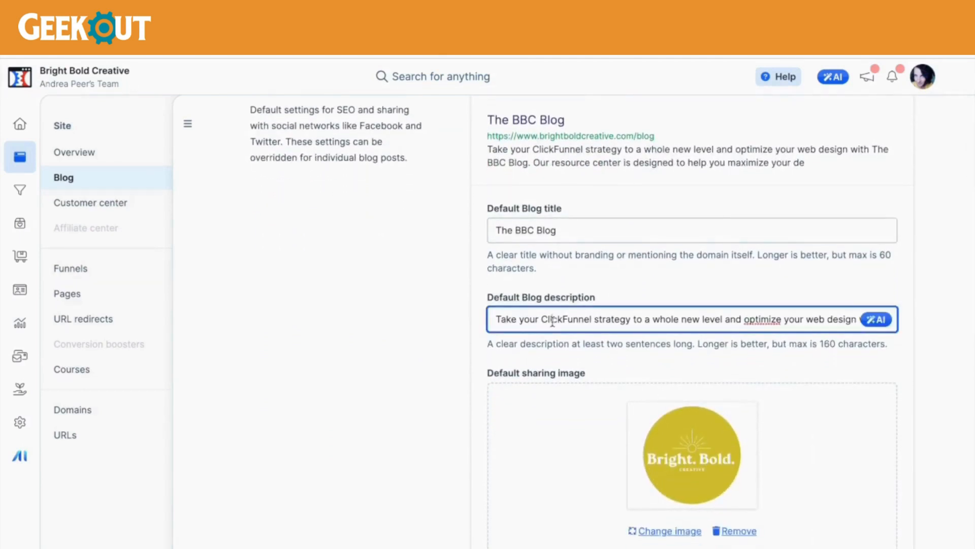
click(877, 320)
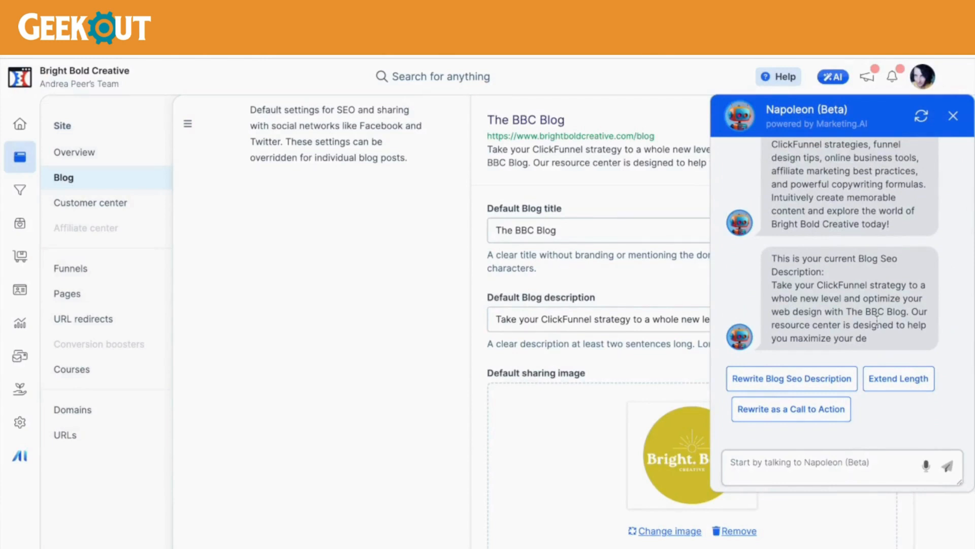
scroll(876, 320, up, 5)
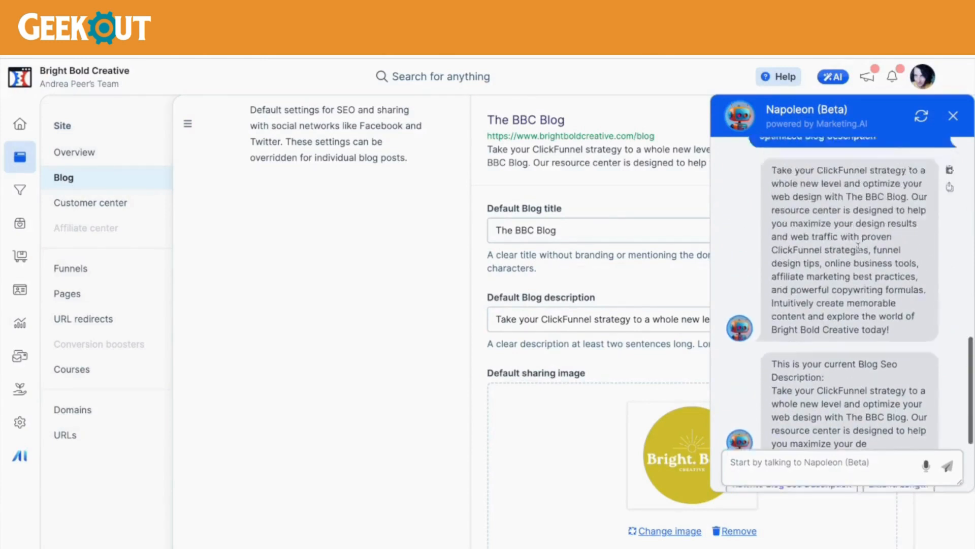
scroll(858, 248, up, 3)
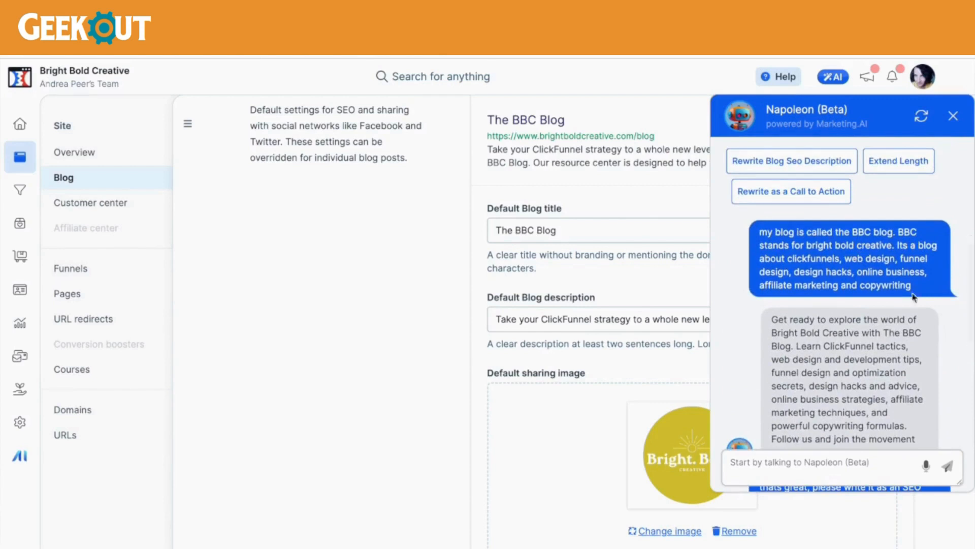
scroll(913, 291, down, 2)
scroll(913, 290, down, 3)
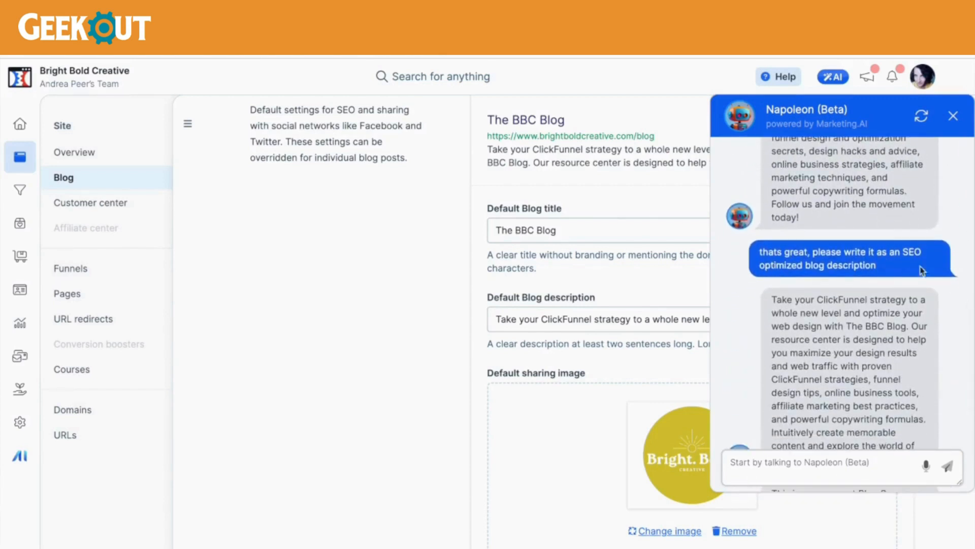
scroll(893, 278, down, 3)
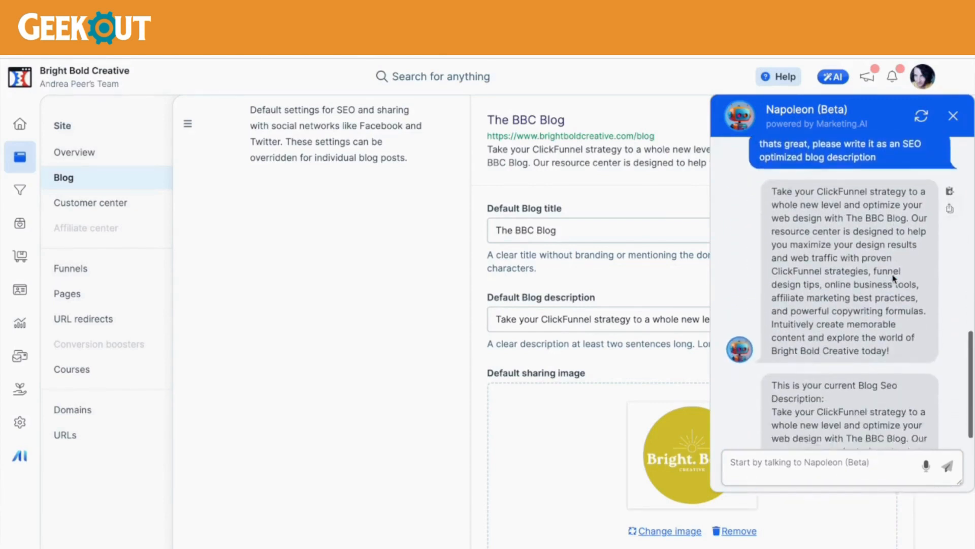
scroll(893, 275, down, 3)
scroll(813, 209, up, 1)
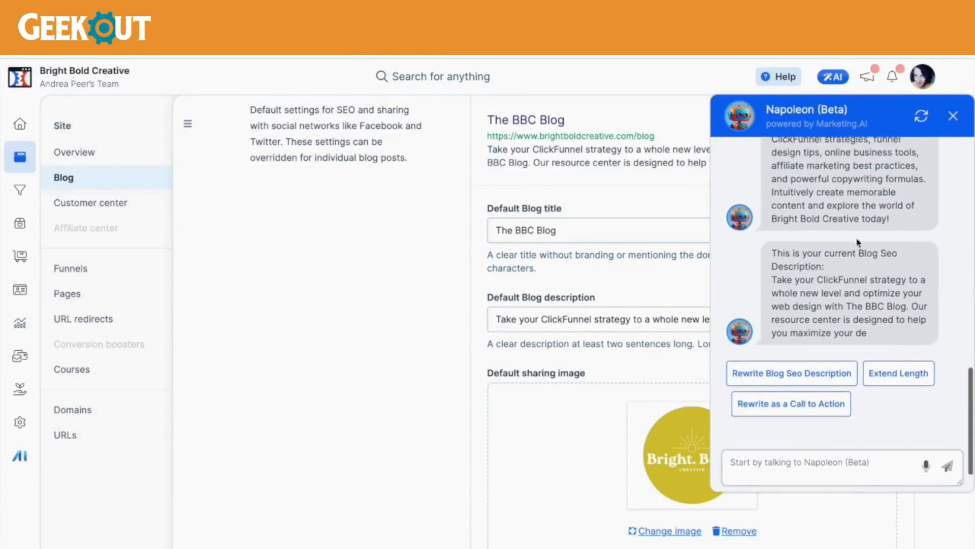
scroll(869, 249, down, 1)
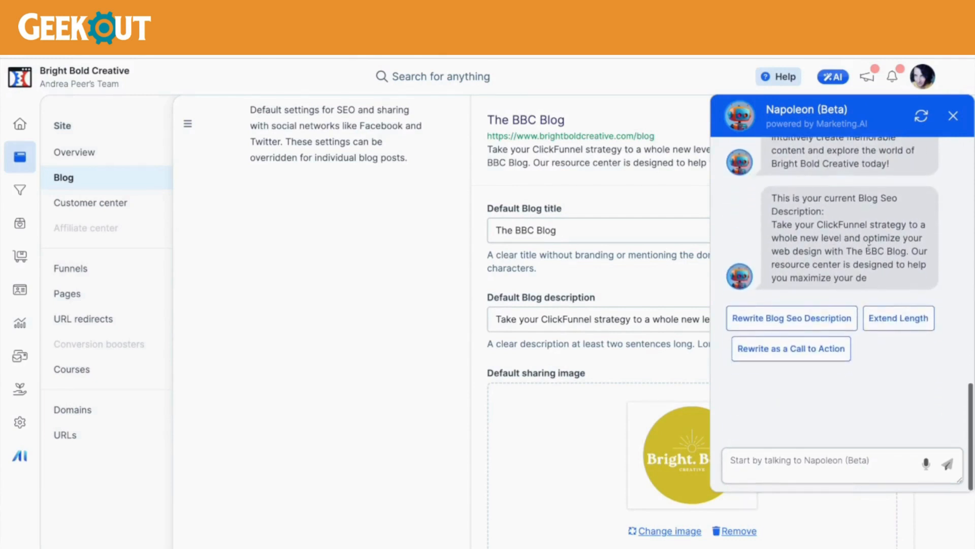
click(953, 116)
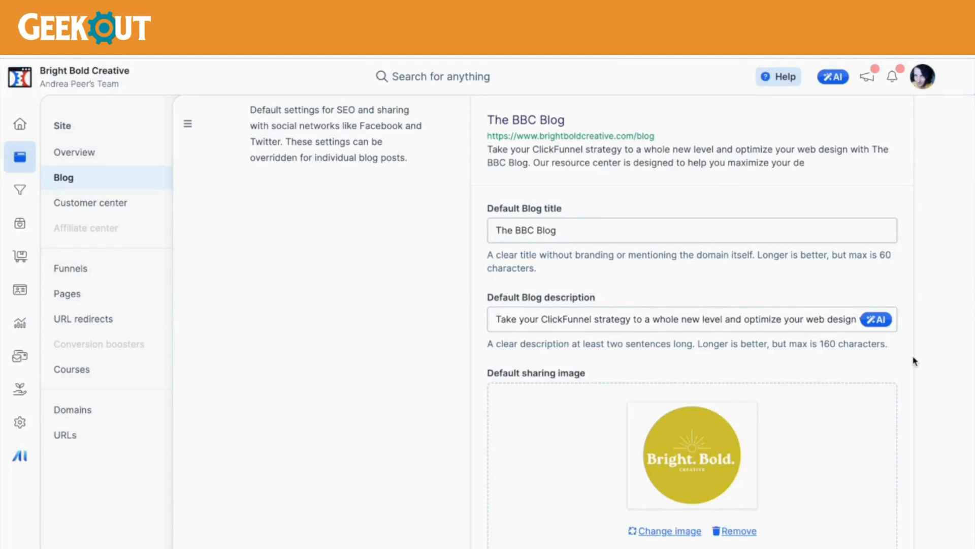
Examine the default sharing image, categories, tags and authors in the blog settings
scroll(915, 361, down, 3)
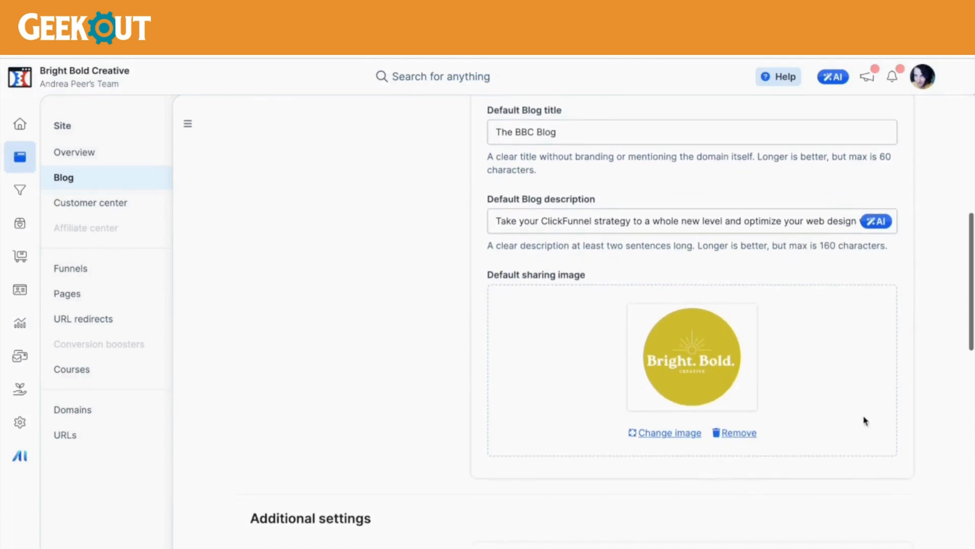
scroll(864, 420, down, 2)
scroll(648, 386, down, 4)
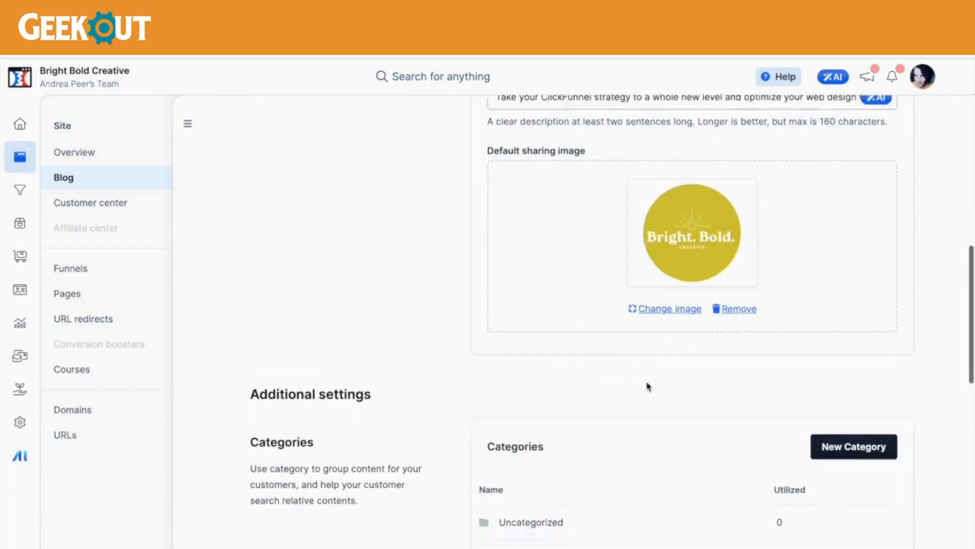
scroll(681, 381, down, 3)
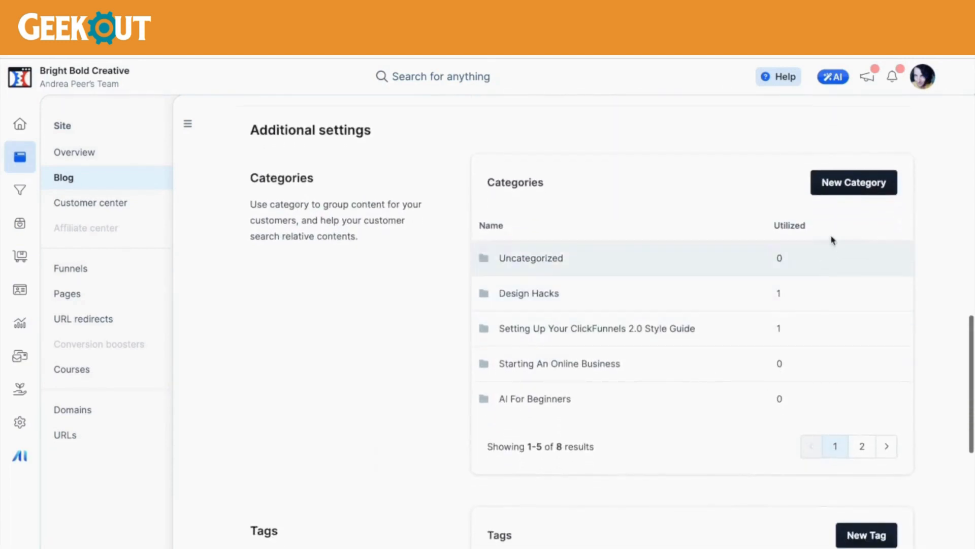
scroll(742, 418, down, 4)
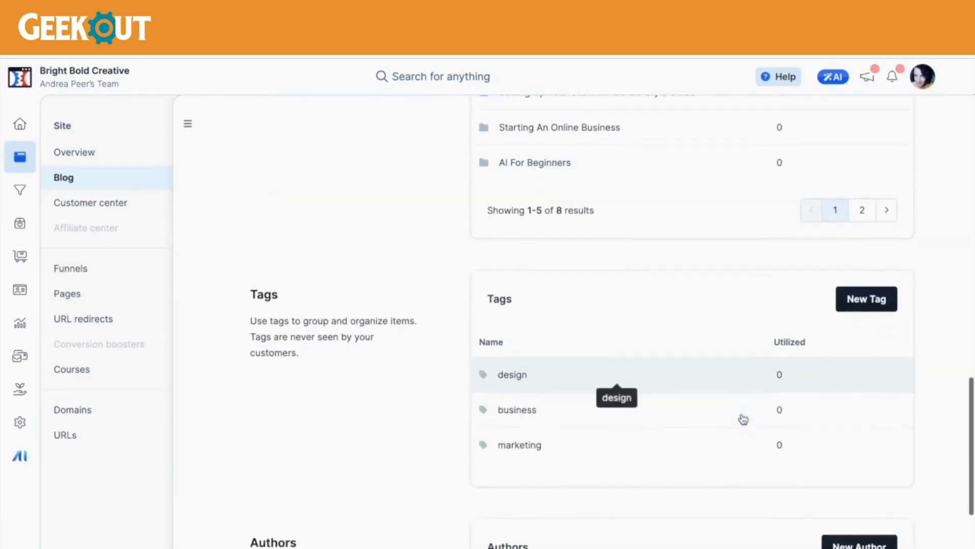
scroll(740, 446, down, 4)
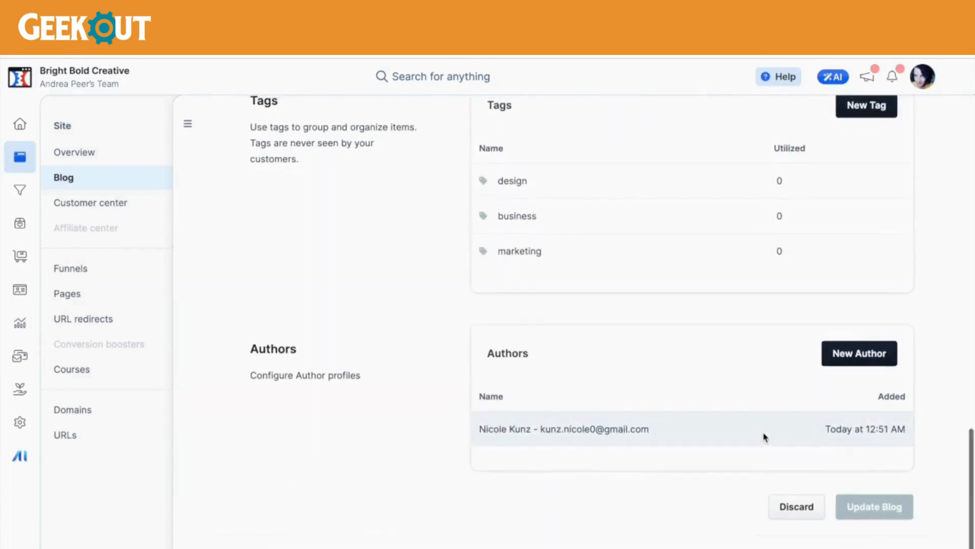
scroll(764, 436, up, 5)
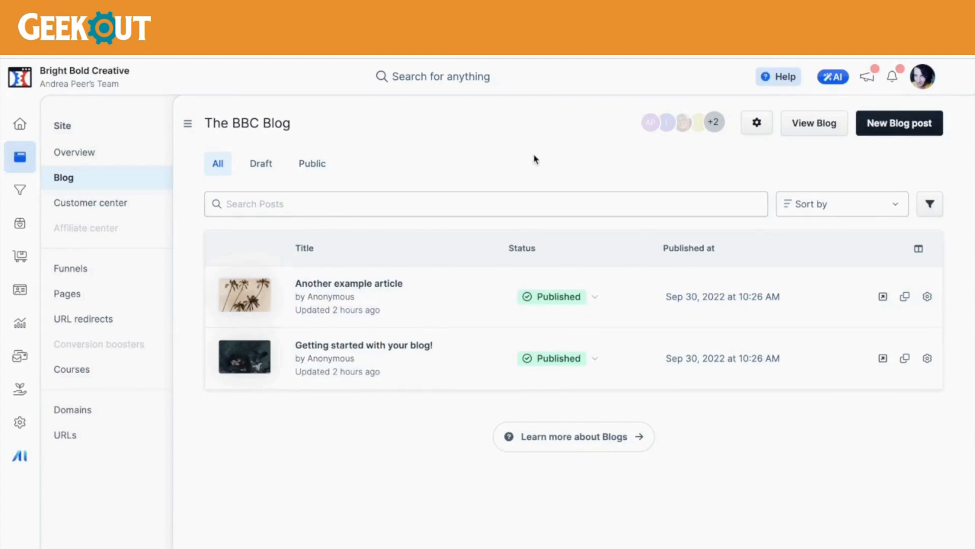
Open the site theme for customizing from the site overview and load its Blog home page
click(89, 158)
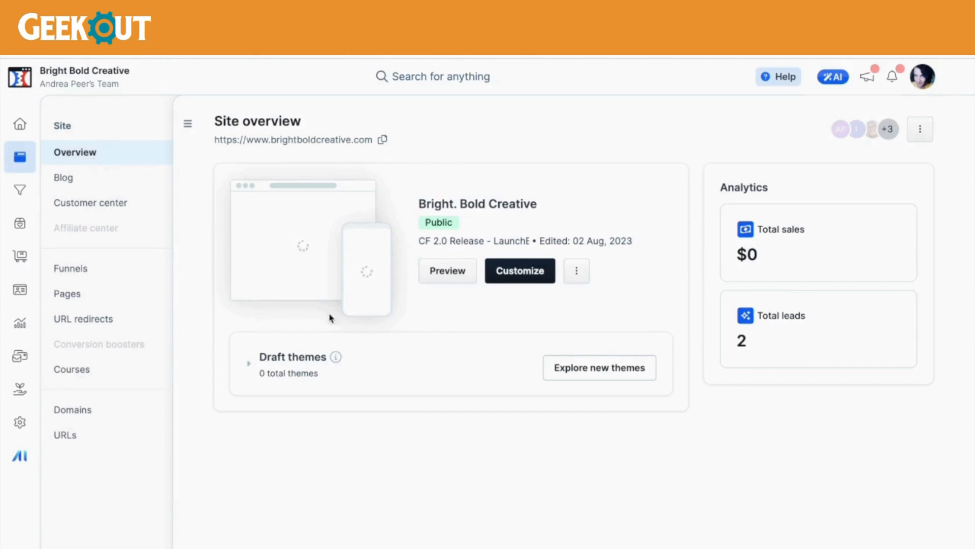
click(523, 274)
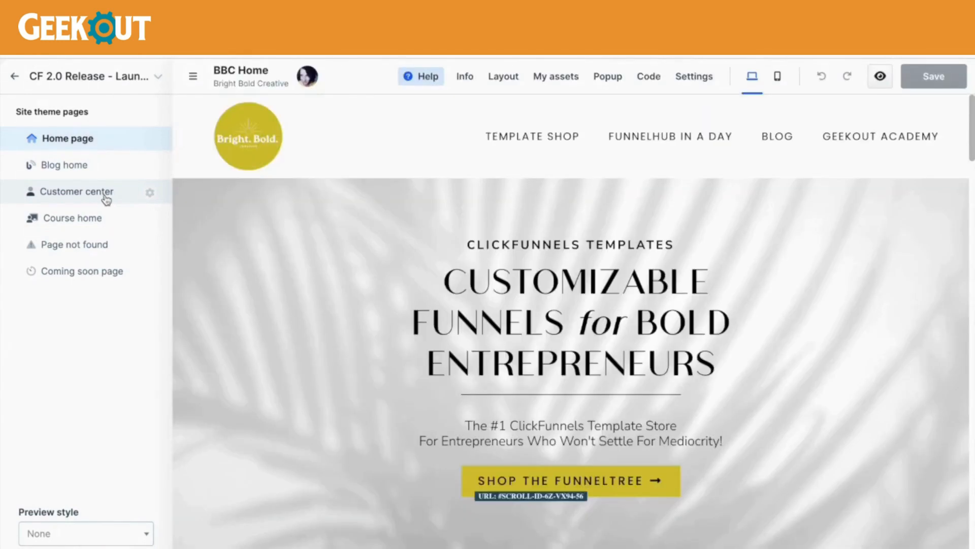
click(70, 169)
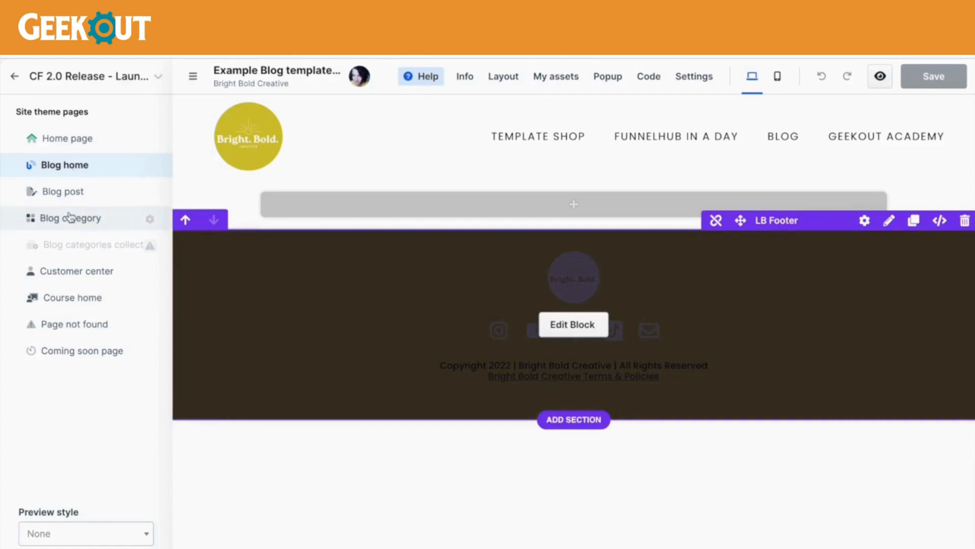
click(80, 166)
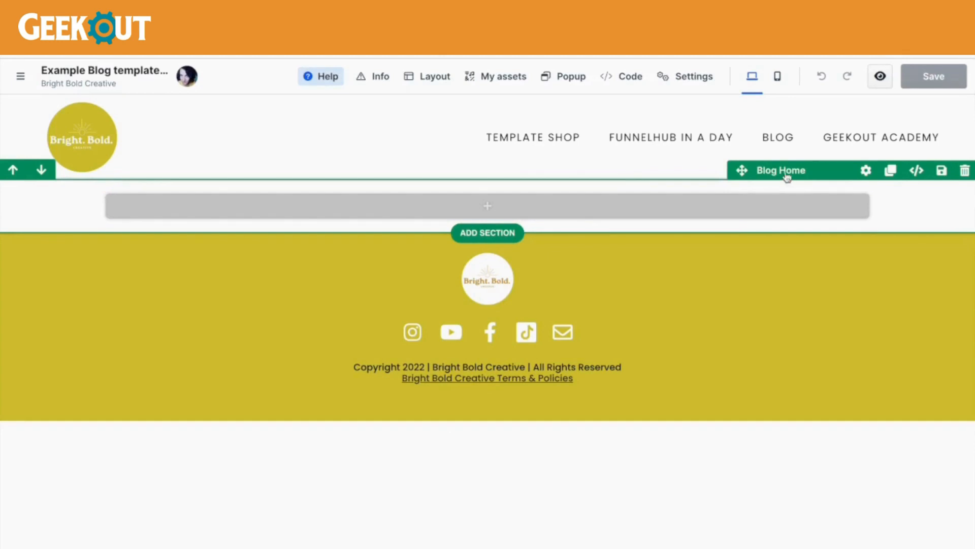
Inspect the Blog Home section's title in the code editor and close the editor
click(919, 171)
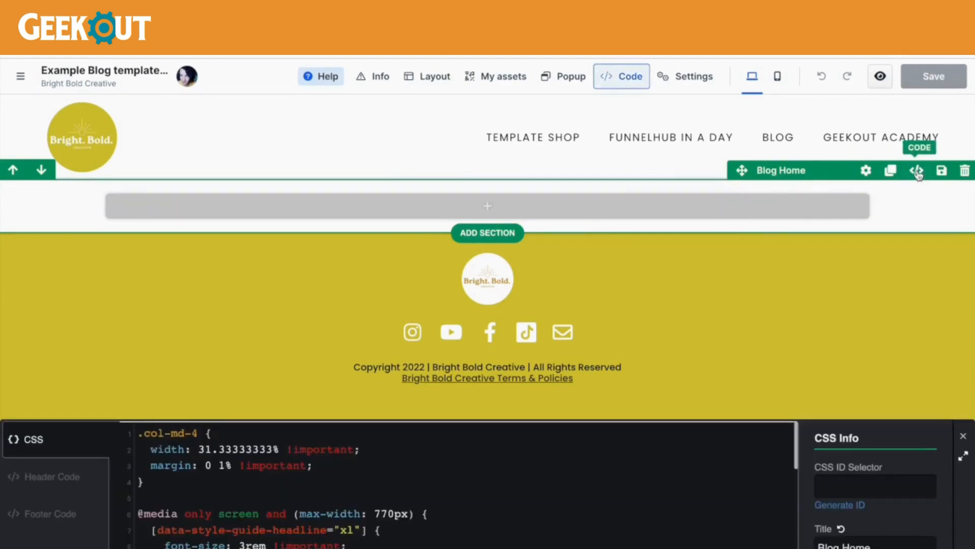
drag(814, 528, 857, 531)
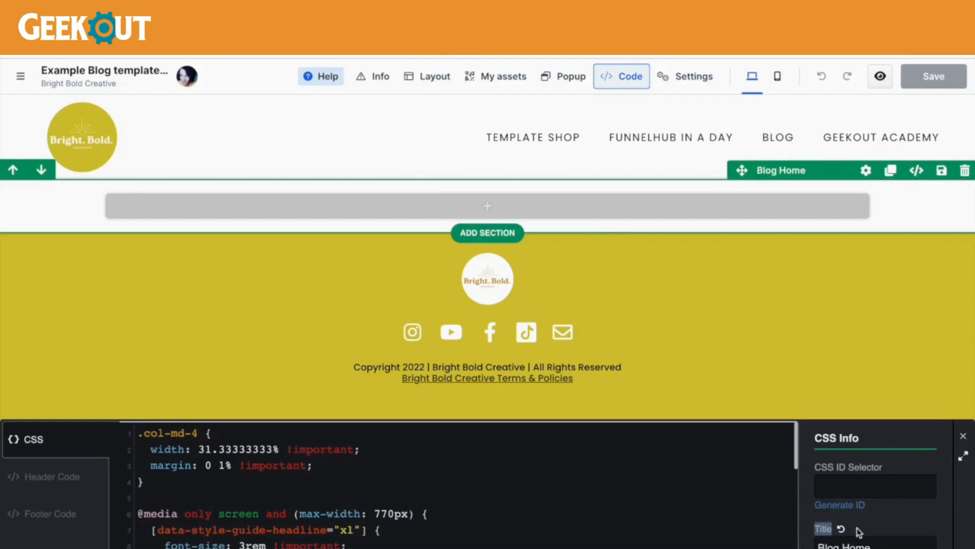
click(859, 532)
click(964, 440)
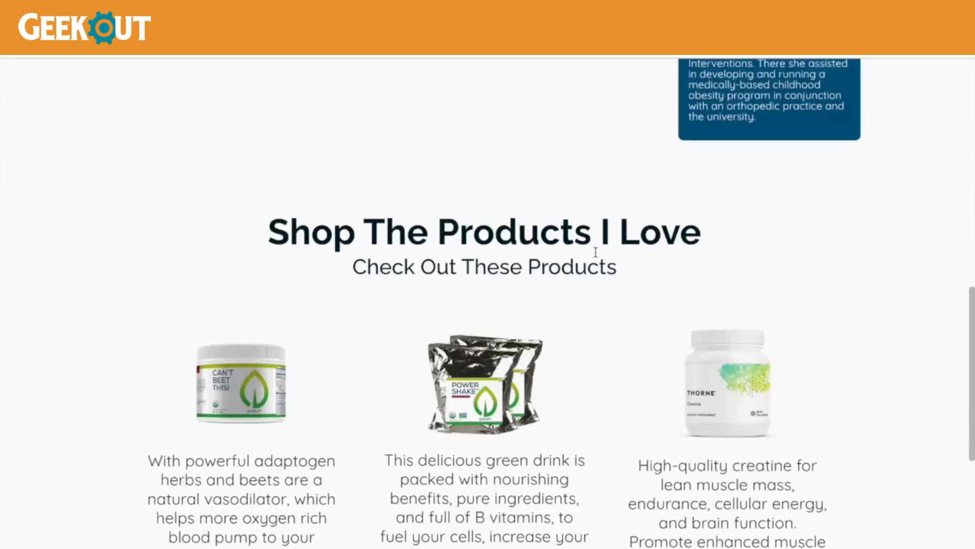
scroll(595, 252, up, 12)
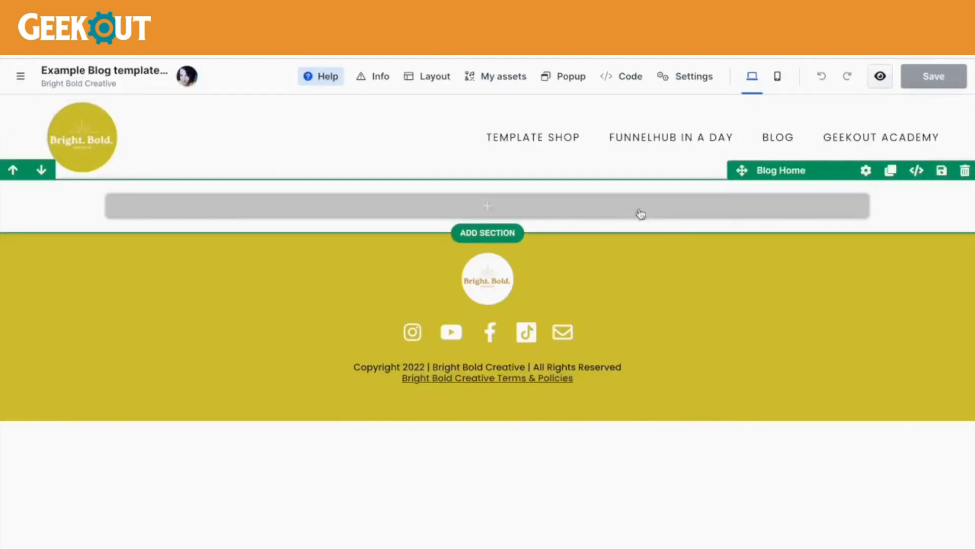
Add a one-column row to the Blog Home section containing a sub headline, a headline and a second sub headline
click(488, 212)
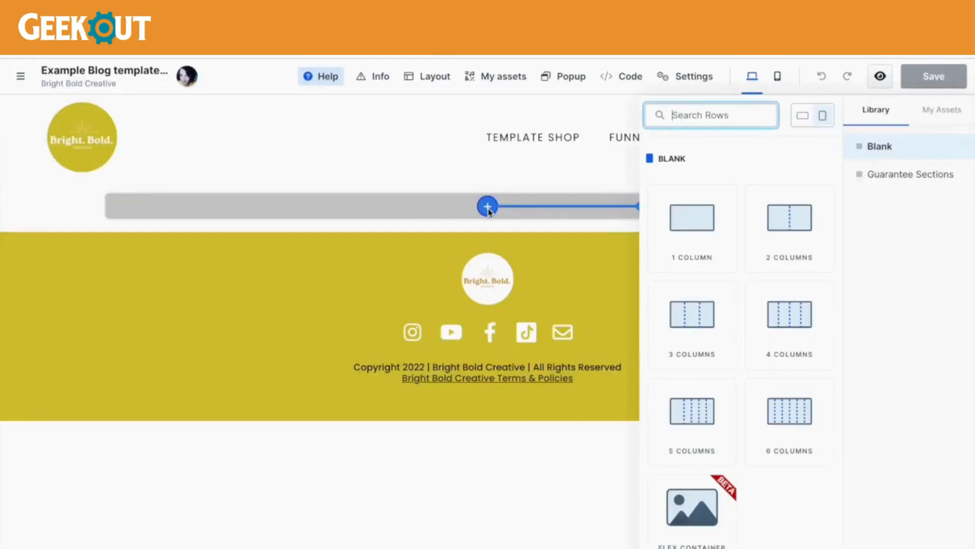
click(699, 222)
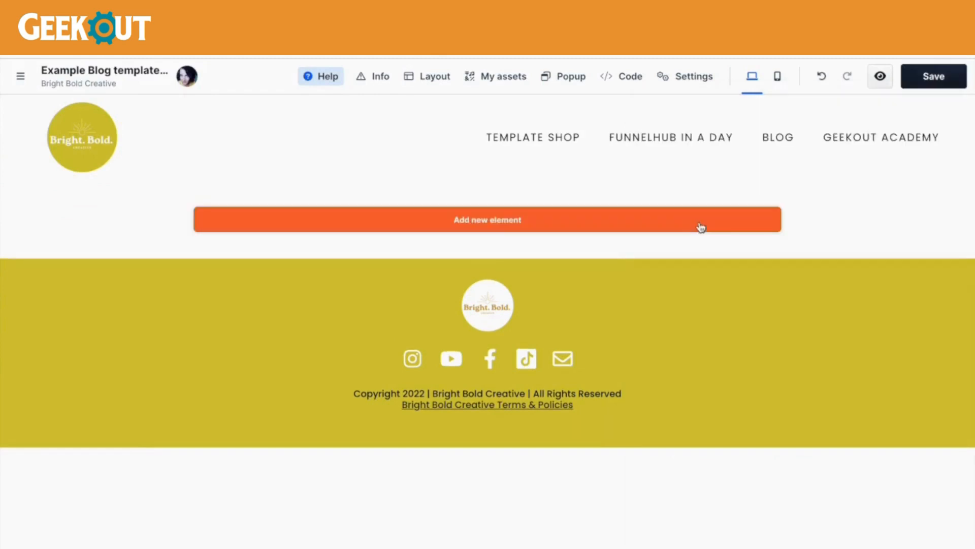
click(483, 220)
click(771, 226)
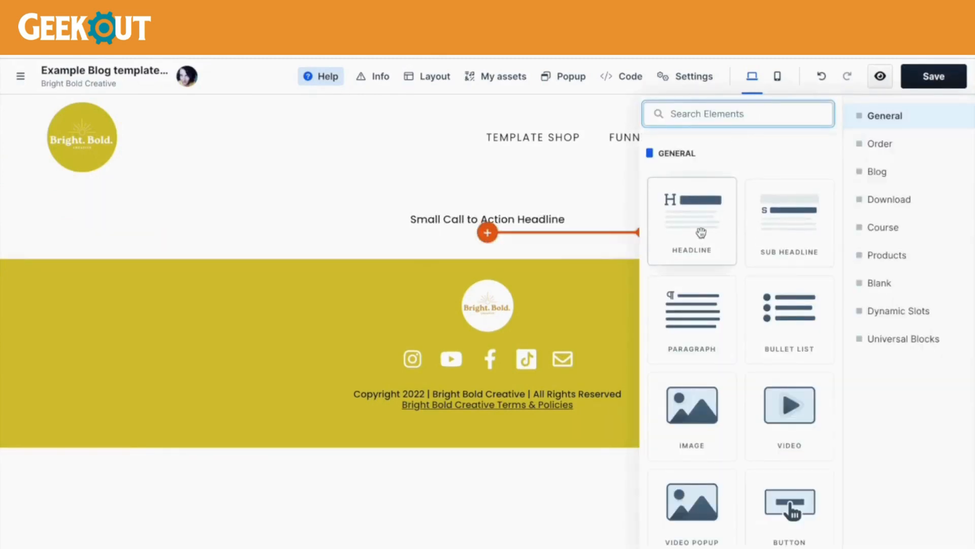
click(700, 229)
click(791, 230)
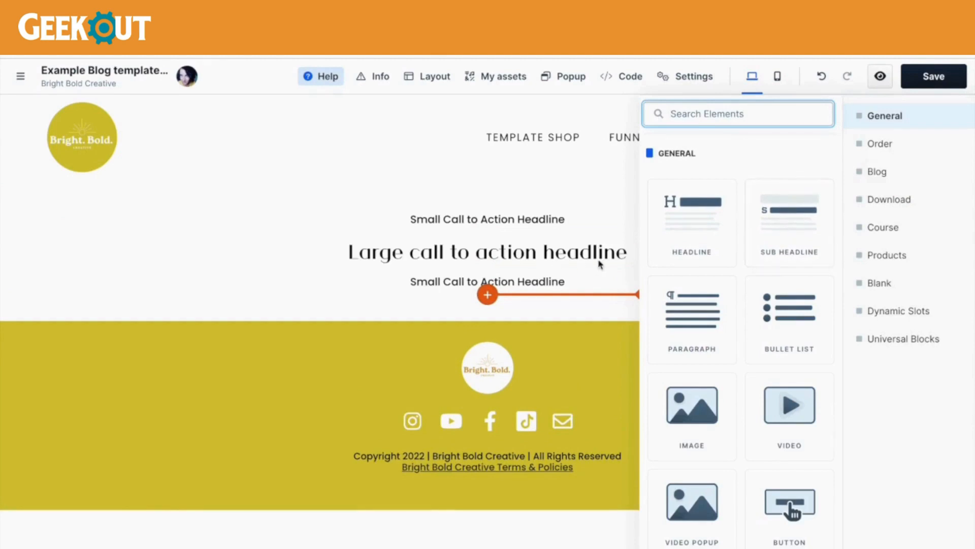
Replace the text of the sub headline above the large headline with "Welcome To"
click(499, 224)
triple_click(497, 219)
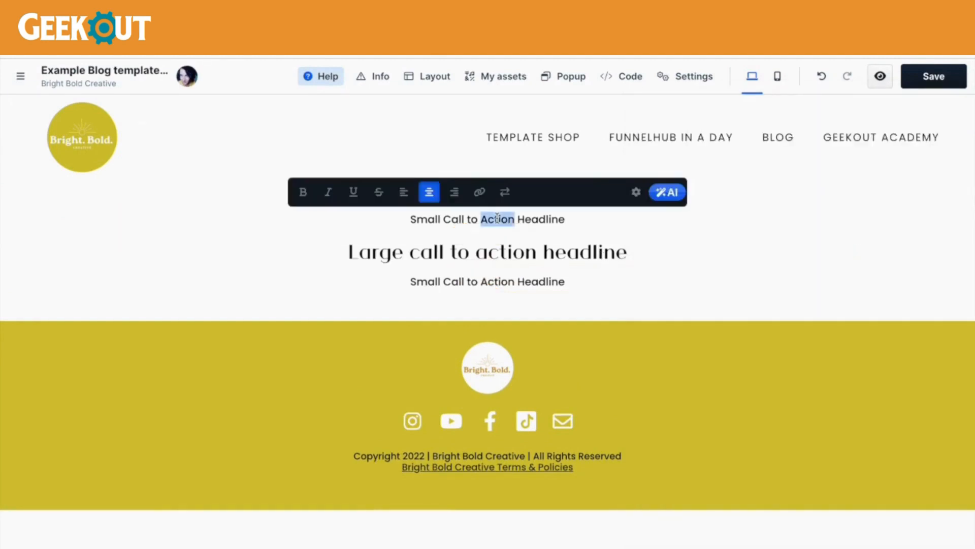
text(Welcome To)
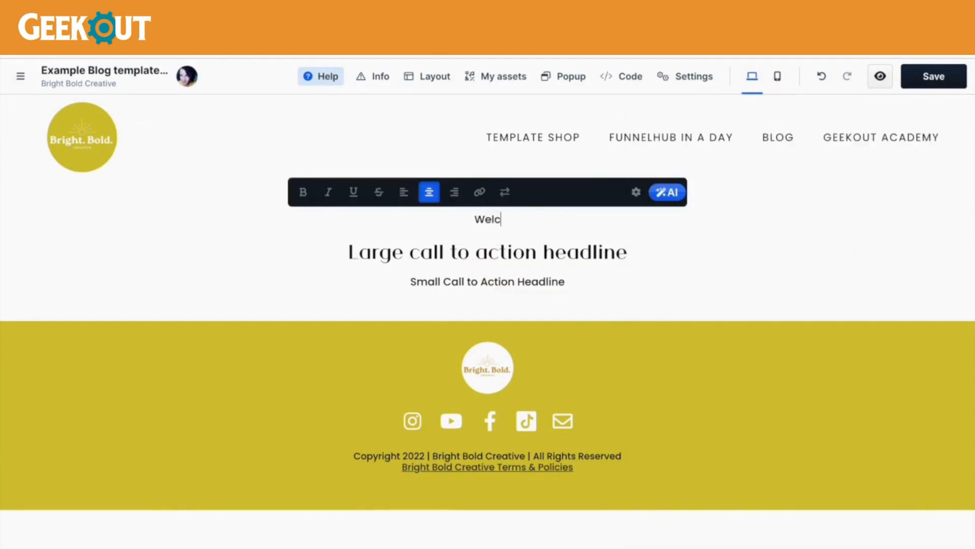
Replace the large call to action headline's text with "The BBC Blog"
triple_click(509, 254)
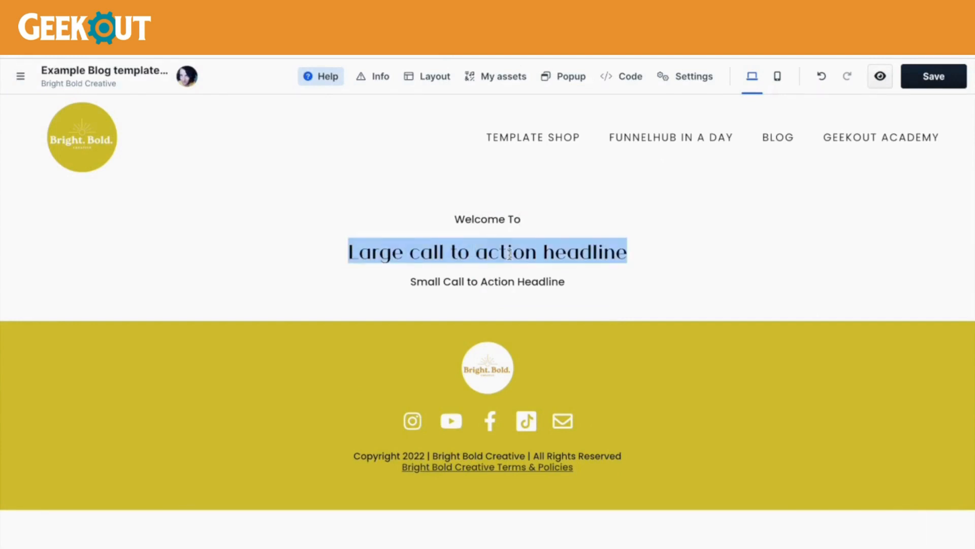
triple_click(573, 253)
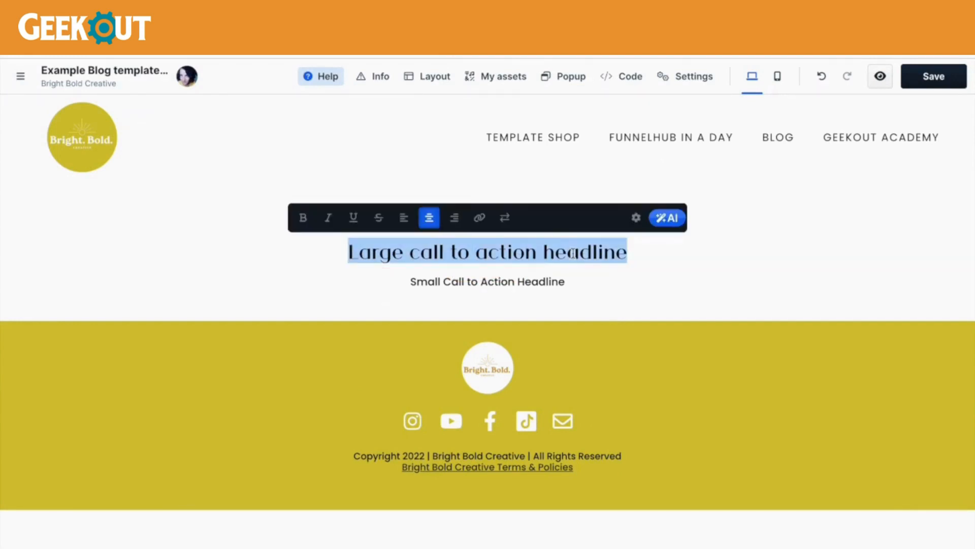
text(Th)
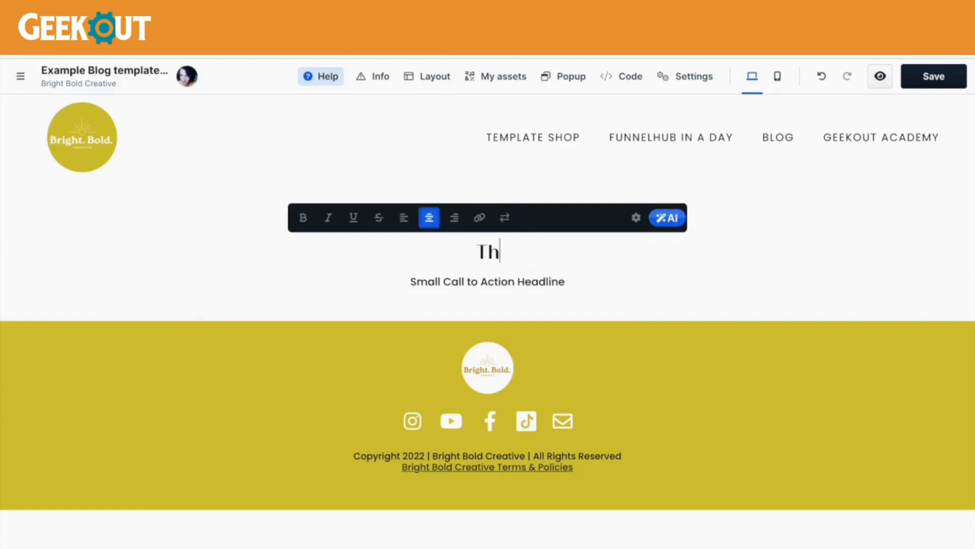
text(e BBC Blog)
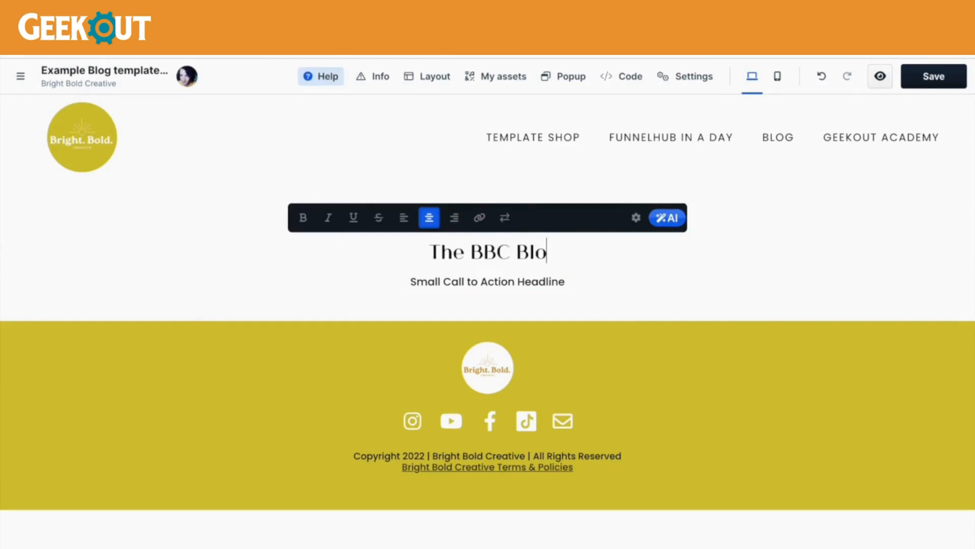
click(672, 275)
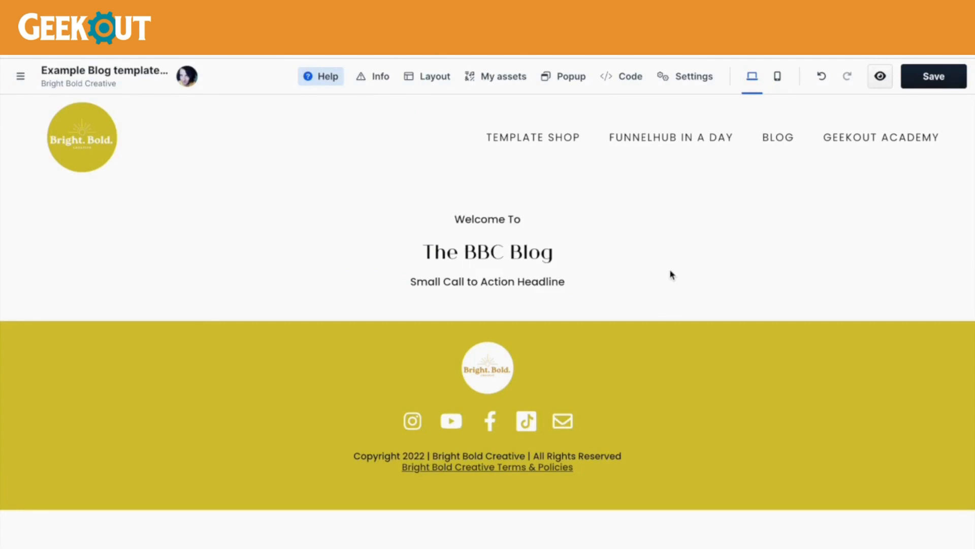
Set the "The BBC Blog" headline's typography style to XL
click(746, 223)
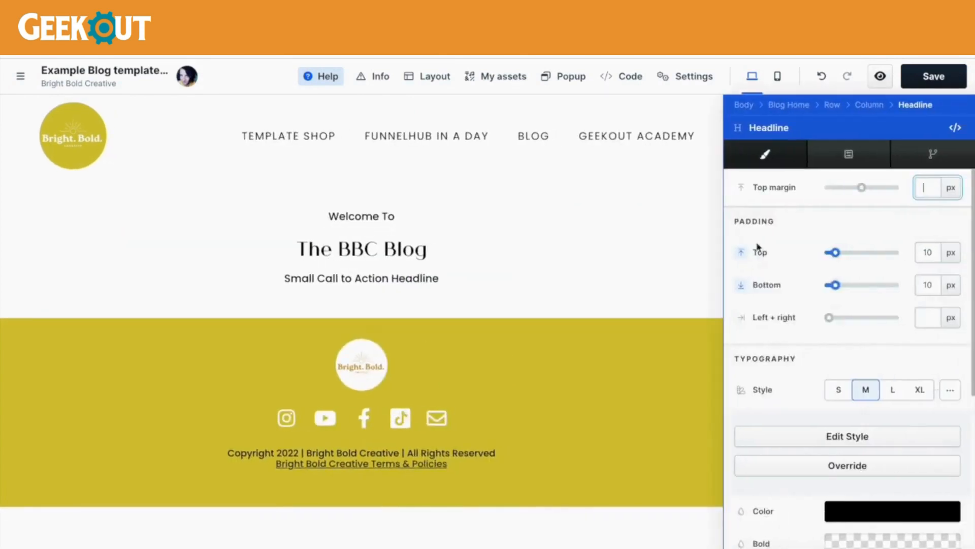
click(919, 389)
click(565, 244)
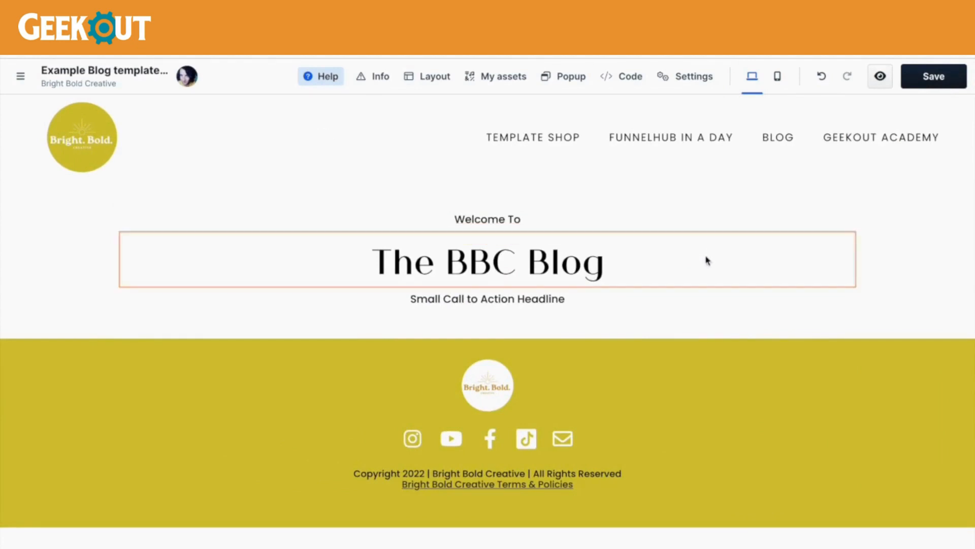
Remove the padding above and below the "The BBC Blog" headline
click(746, 223)
scroll(814, 308, down, 2)
scroll(814, 307, up, 1)
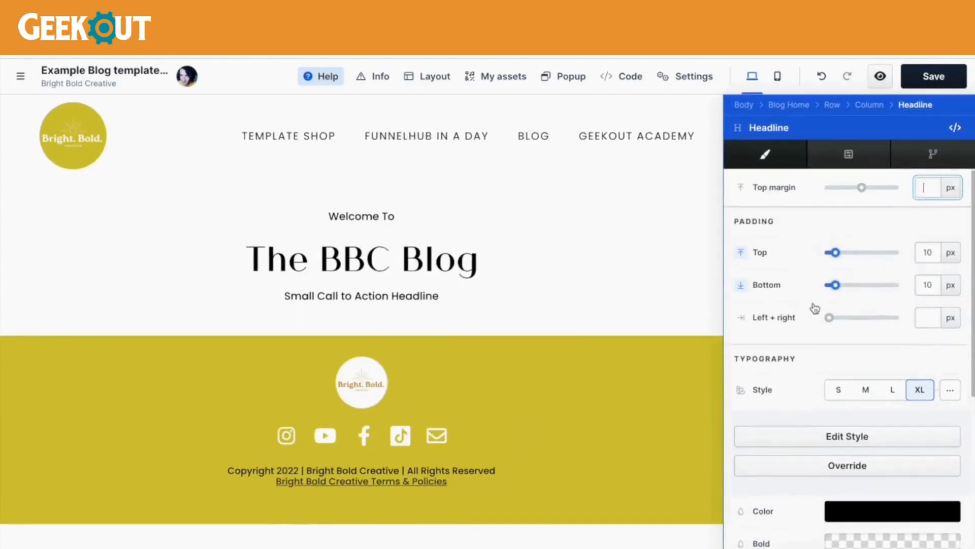
drag(835, 252, 829, 252)
drag(837, 288, 828, 285)
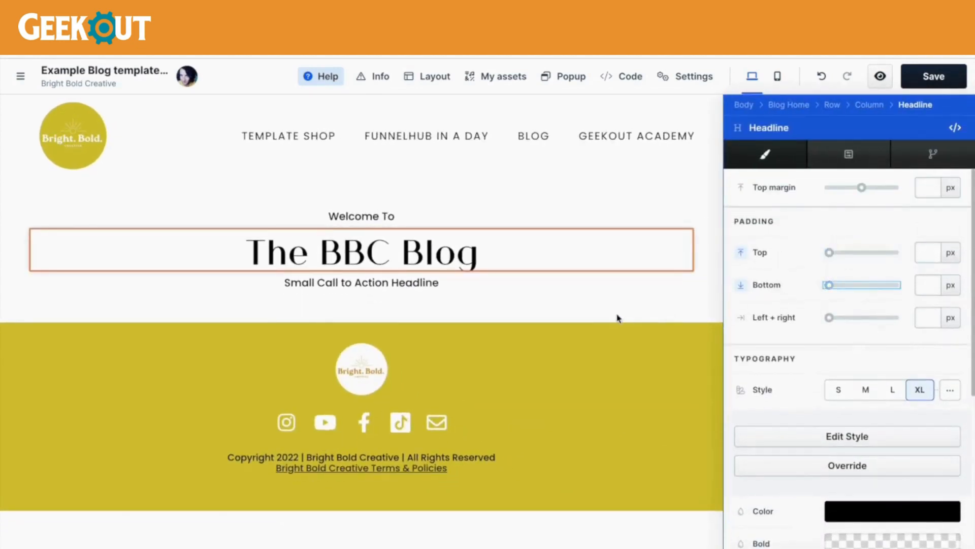
click(616, 318)
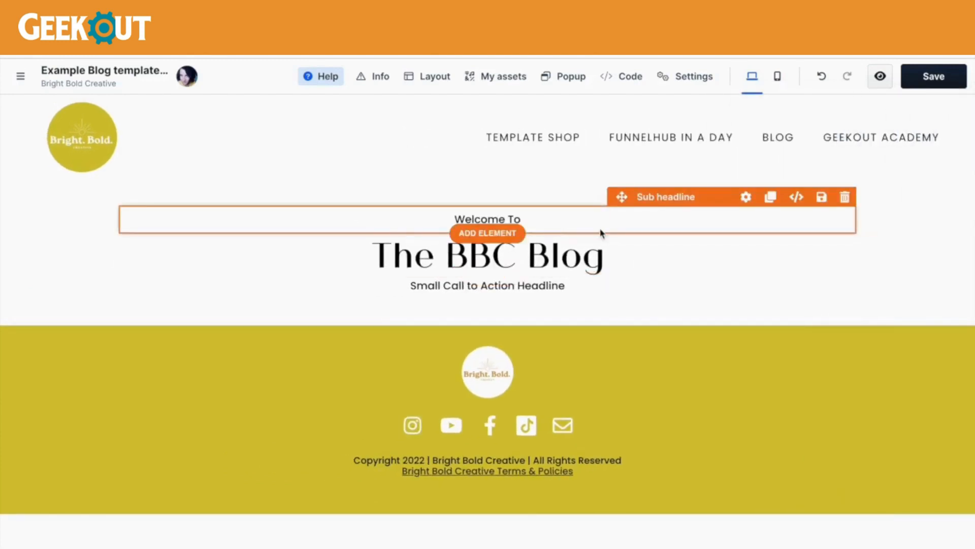
Override the "Welcome To" sub headline's typography style with a letter spacing of 0.16 rem
click(746, 198)
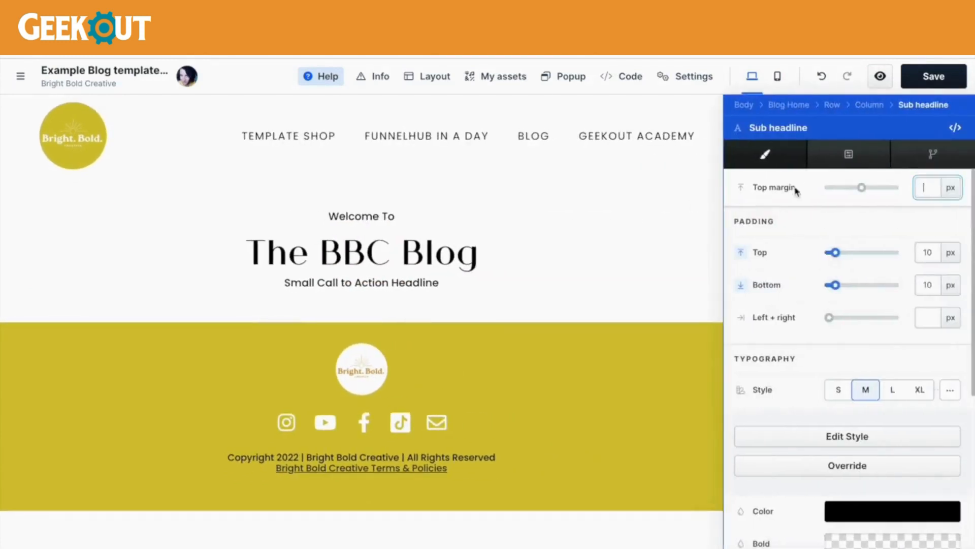
scroll(900, 421, down, 3)
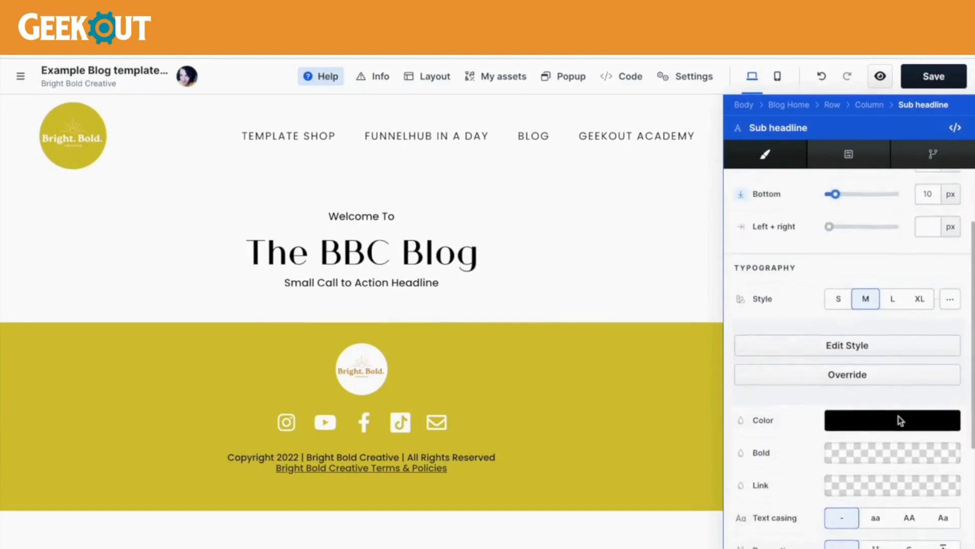
click(851, 359)
scroll(907, 447, down, 3)
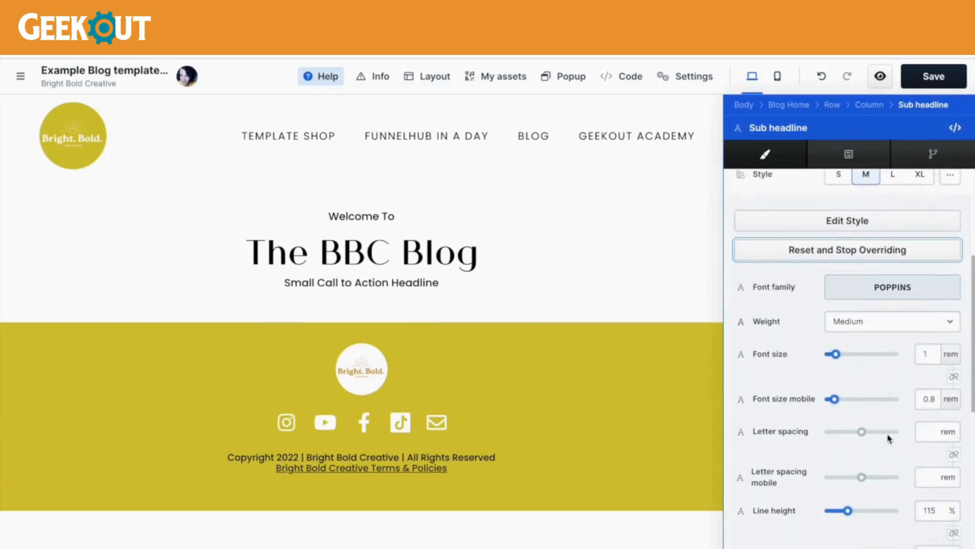
scroll(889, 437, down, 1)
drag(862, 404, 866, 406)
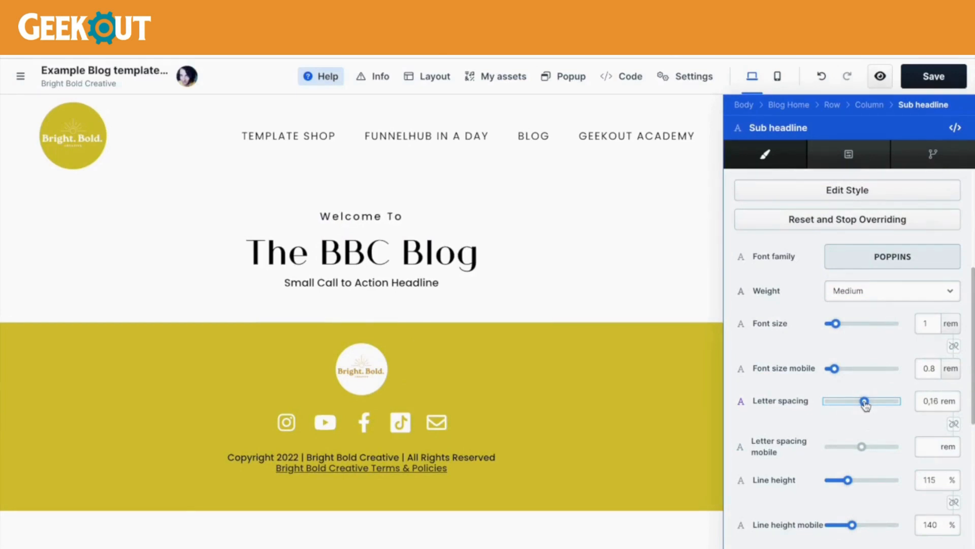
Set the "Welcome To" sub headline's text casing to all uppercase
scroll(886, 450, down, 8)
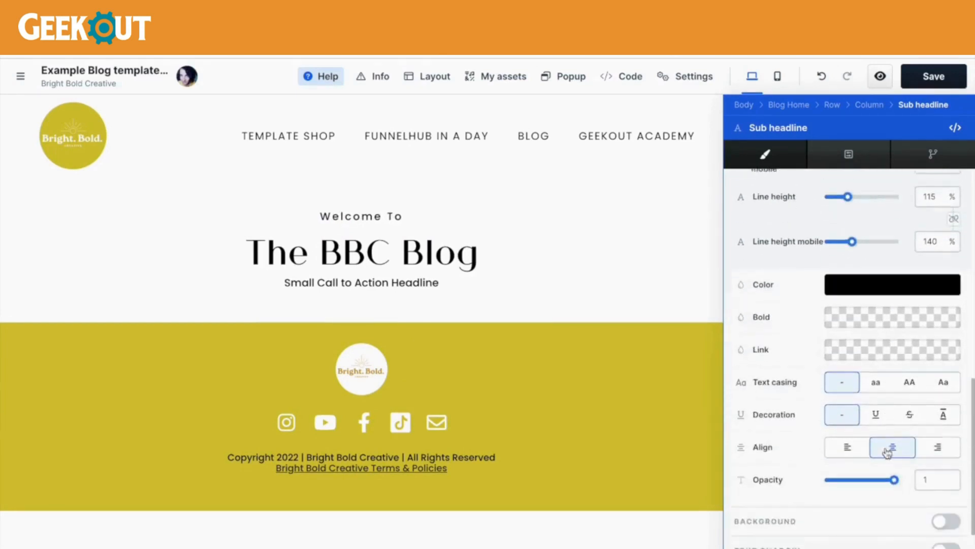
click(908, 369)
click(584, 292)
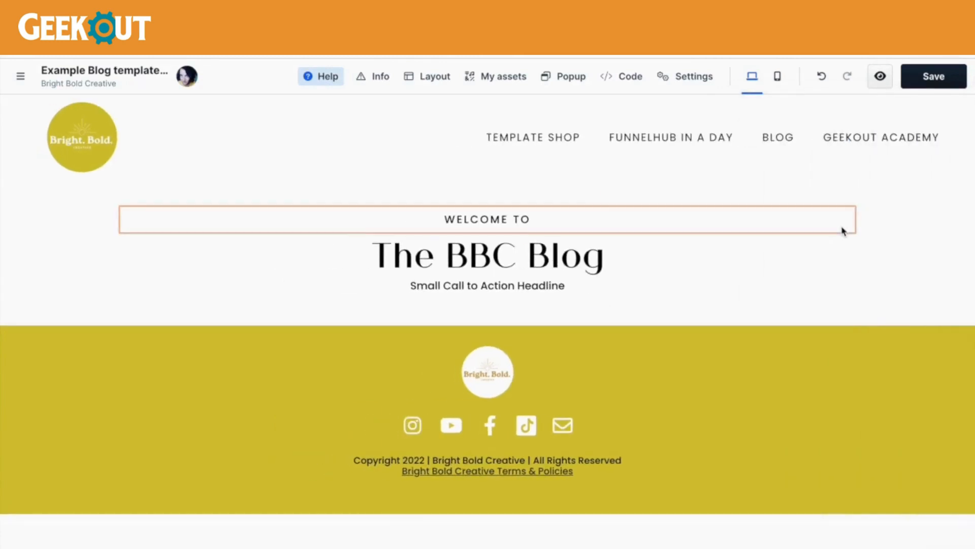
Replace the text of the sub headline below "The BBC Blog" with "Be Bright. Bold. Creative" and save the page
triple_click(568, 286)
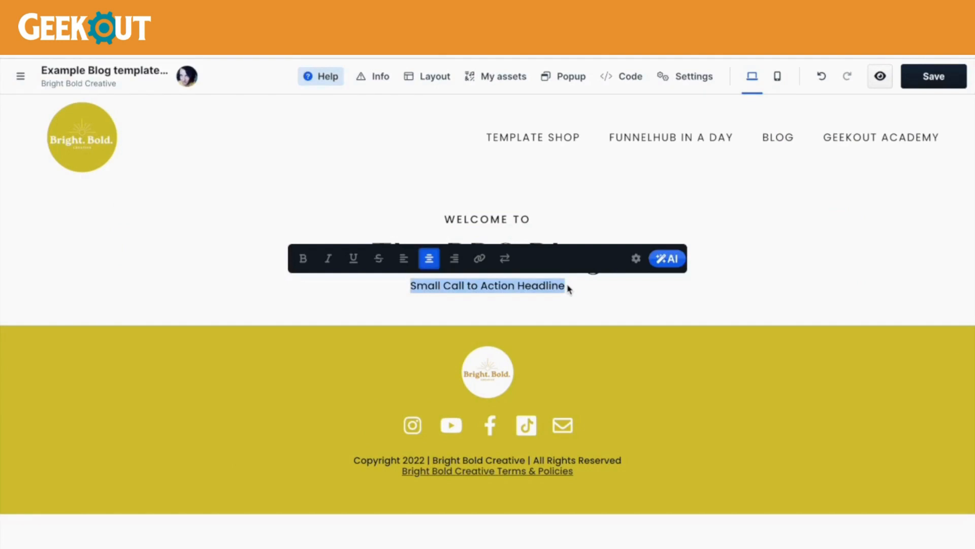
text(Bright. B)
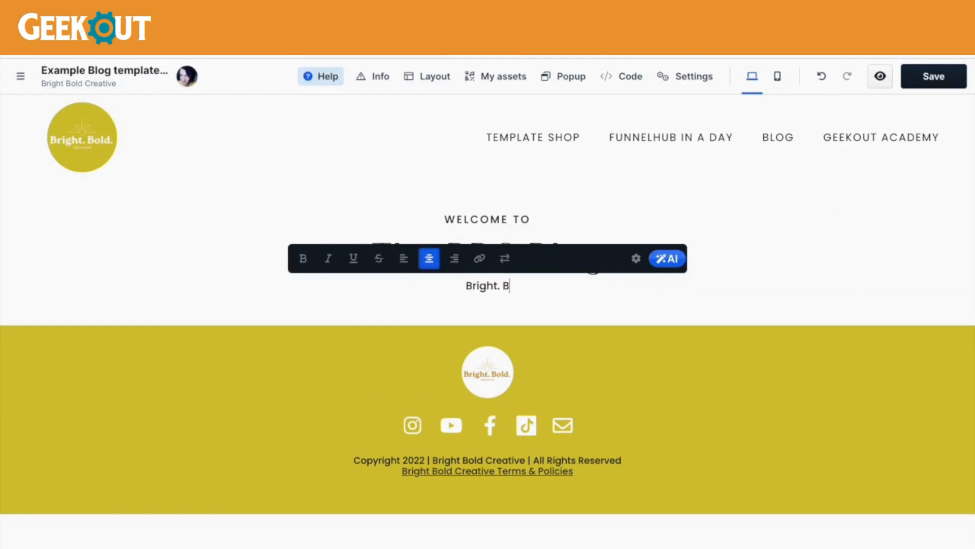
text(old. Cre)
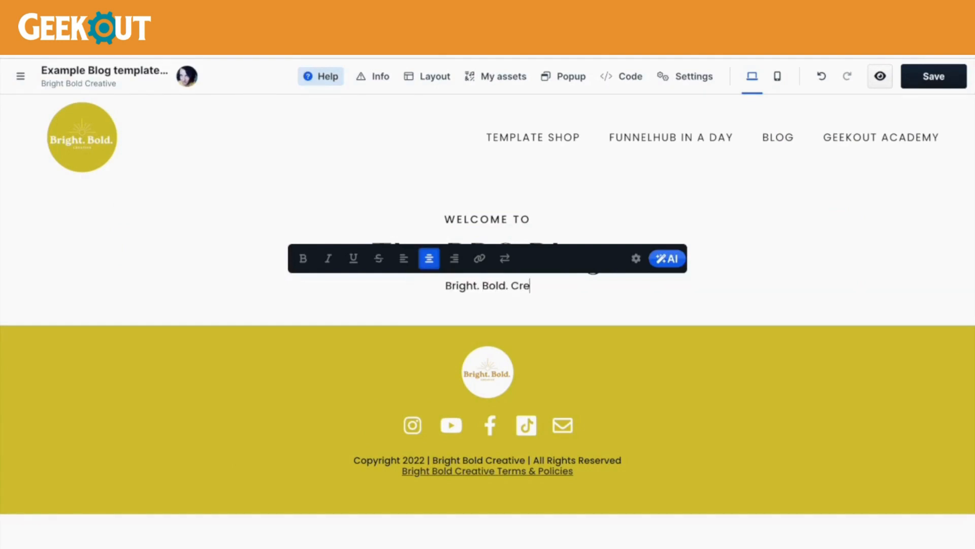
text(ative)
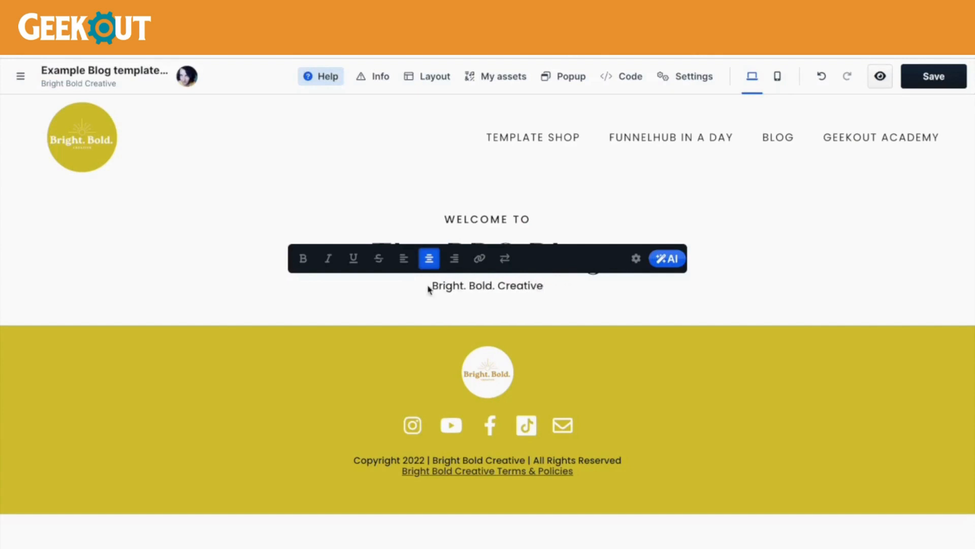
click(433, 287)
text(Be)
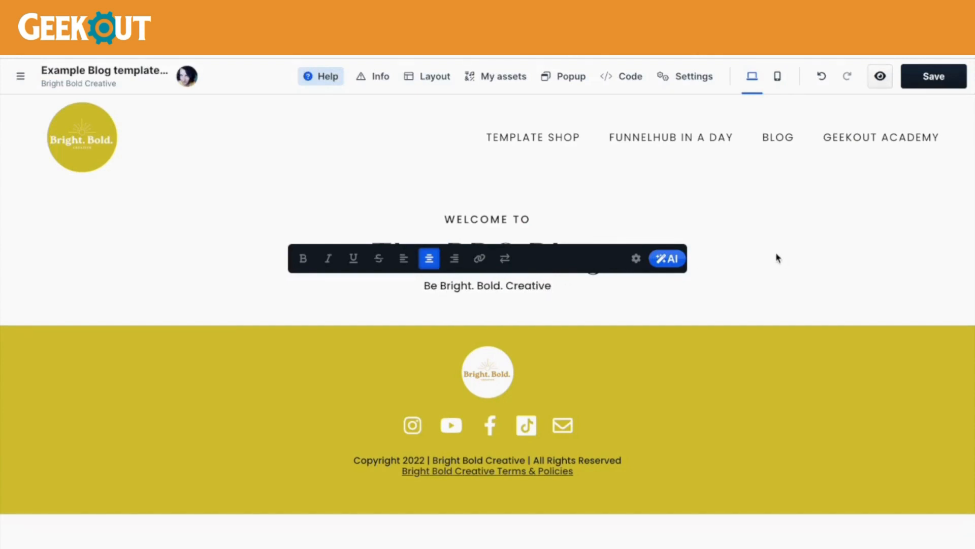
click(638, 203)
click(932, 79)
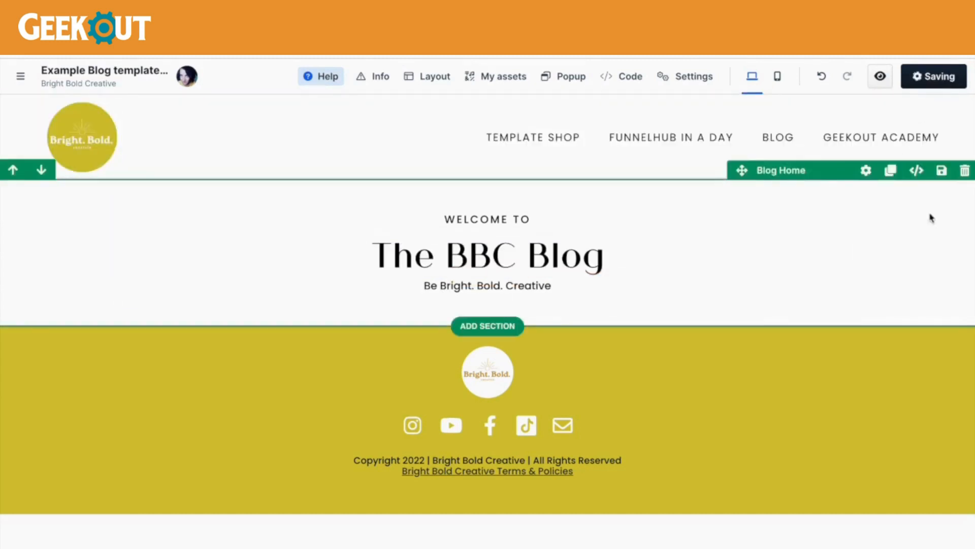
Set the Blog Home section's paint to Darkest Background
click(866, 171)
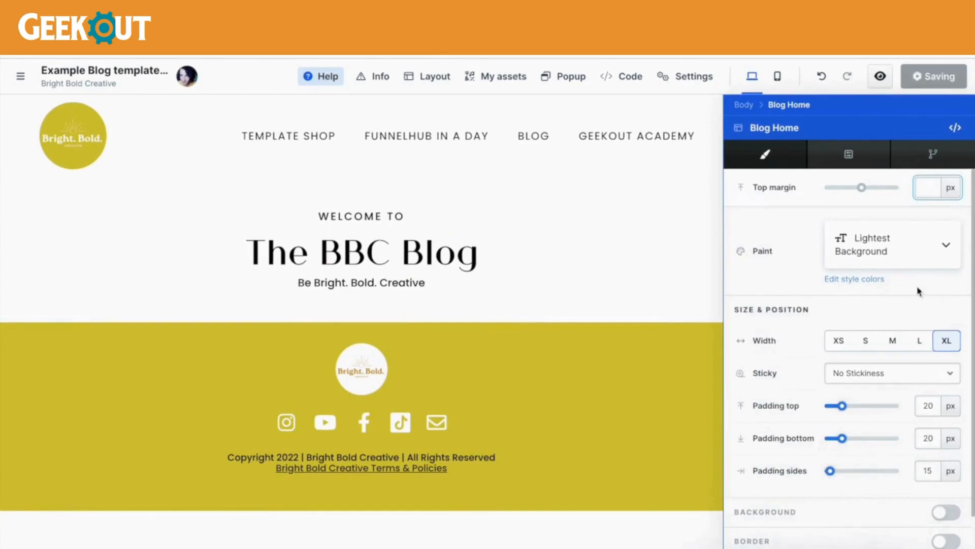
click(938, 253)
scroll(875, 472, down, 1)
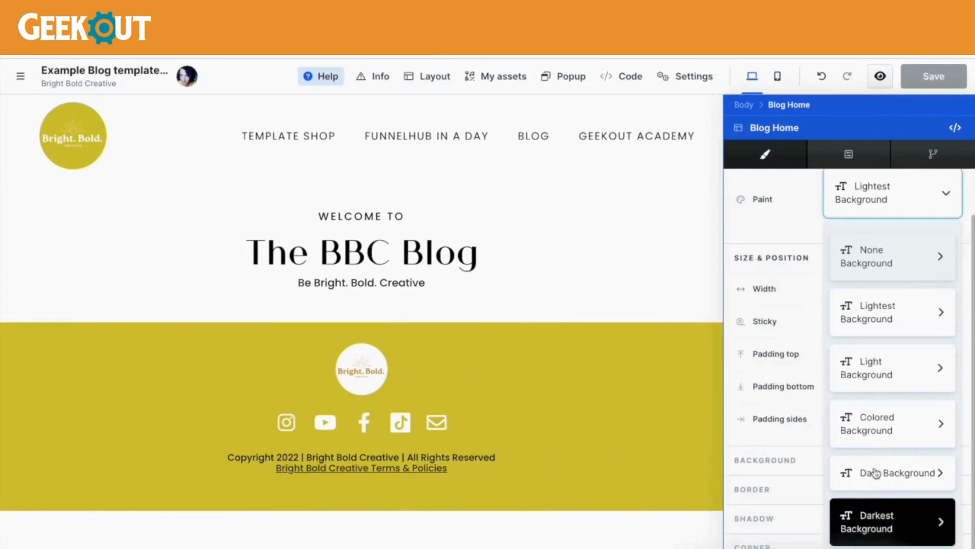
click(884, 523)
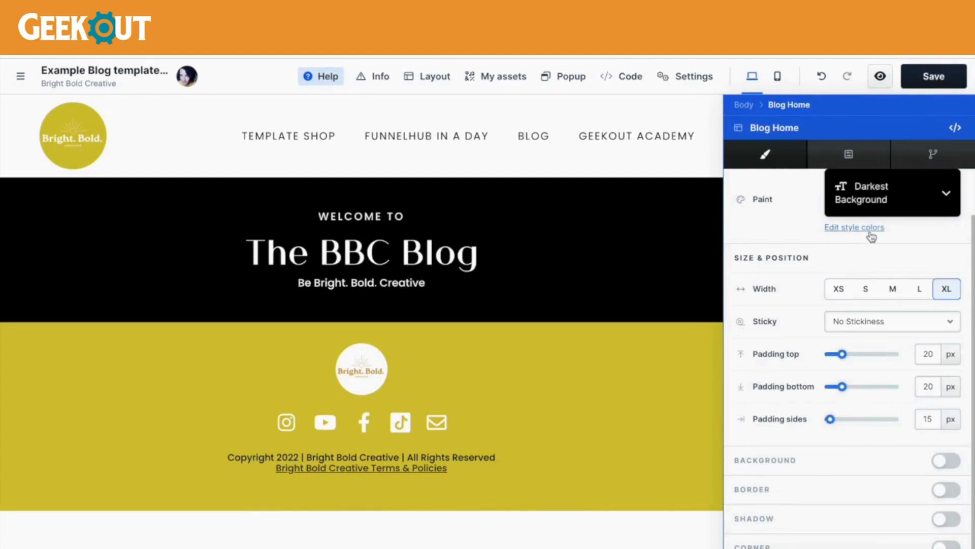
Enable the Blog Home section's background and use the blue-sky palm tree image from the Backgrounds folder
click(945, 461)
scroll(940, 422, down, 5)
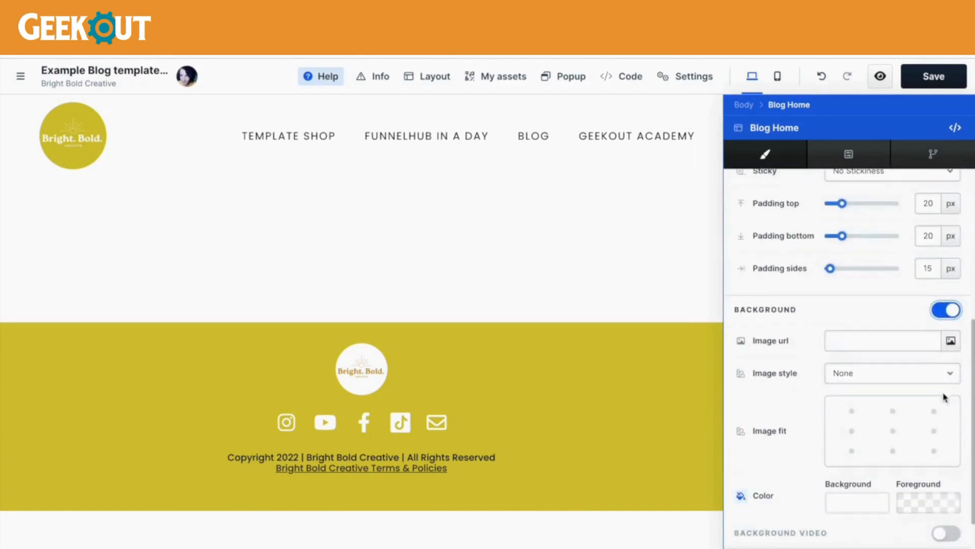
click(951, 342)
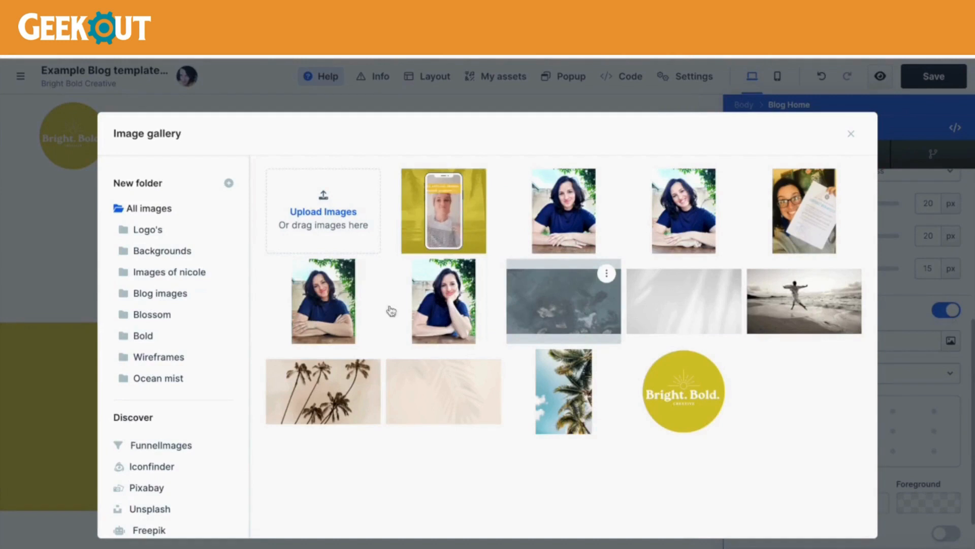
click(180, 252)
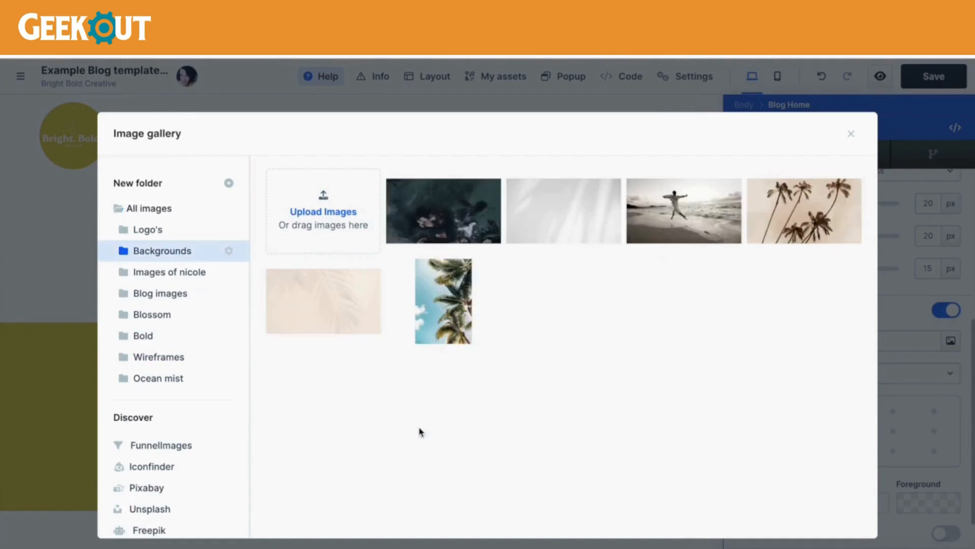
click(449, 323)
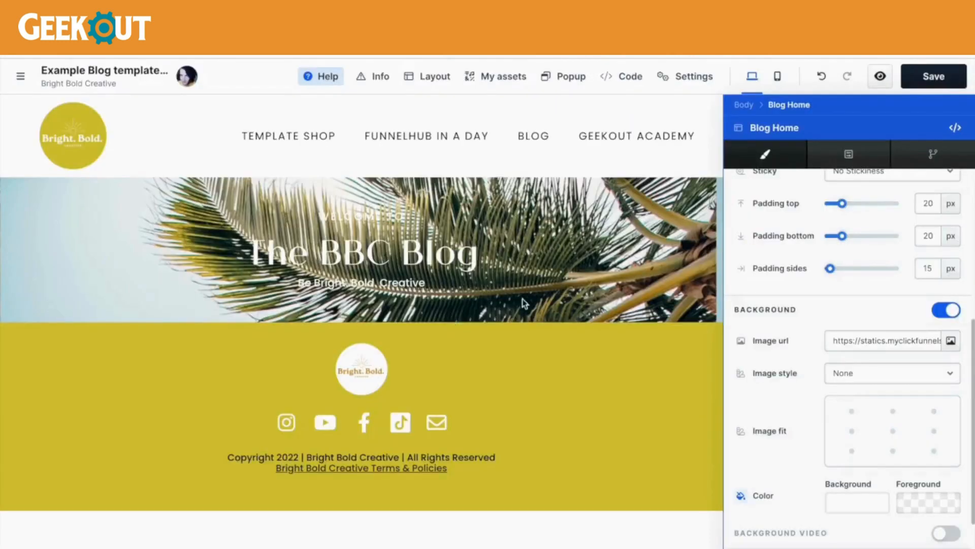
Set the section's background image style to Full Center and fit the image to the top center
click(921, 381)
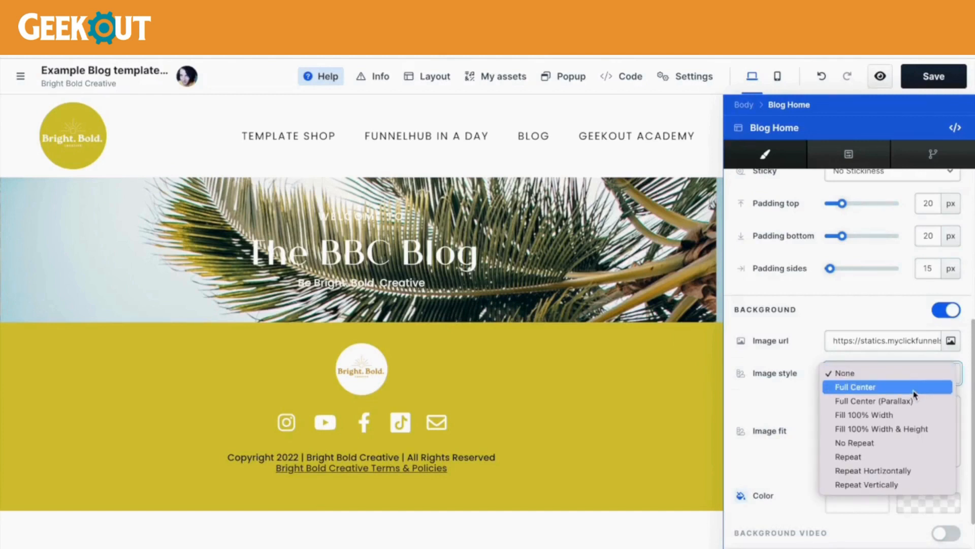
click(913, 391)
click(893, 410)
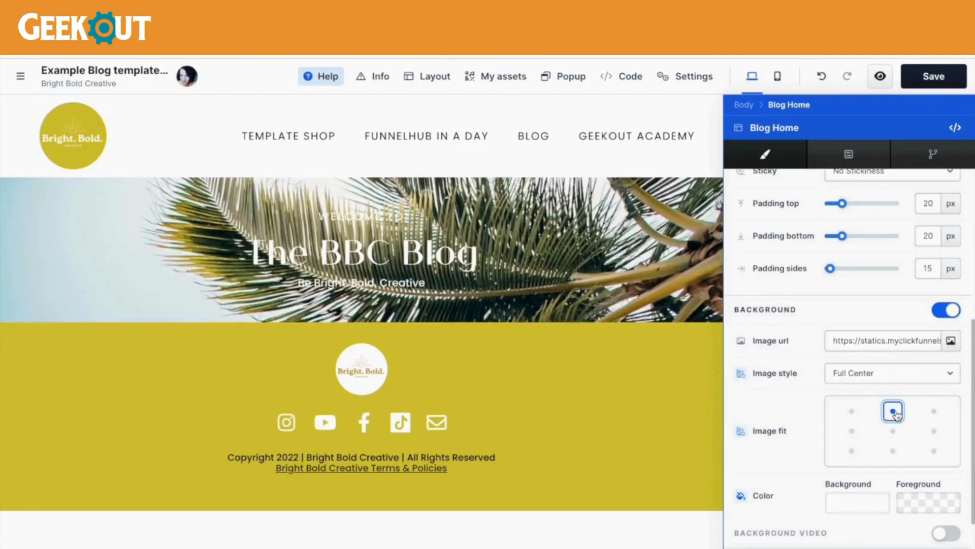
Give the section background a black (000000) foreground overlay at 85% alpha
scroll(902, 470, down, 1)
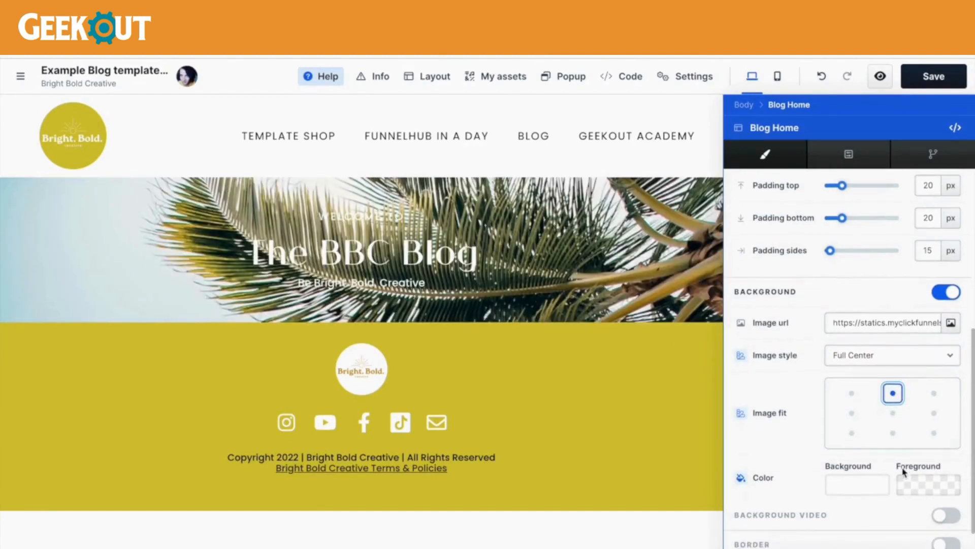
scroll(937, 458, down, 1)
click(932, 474)
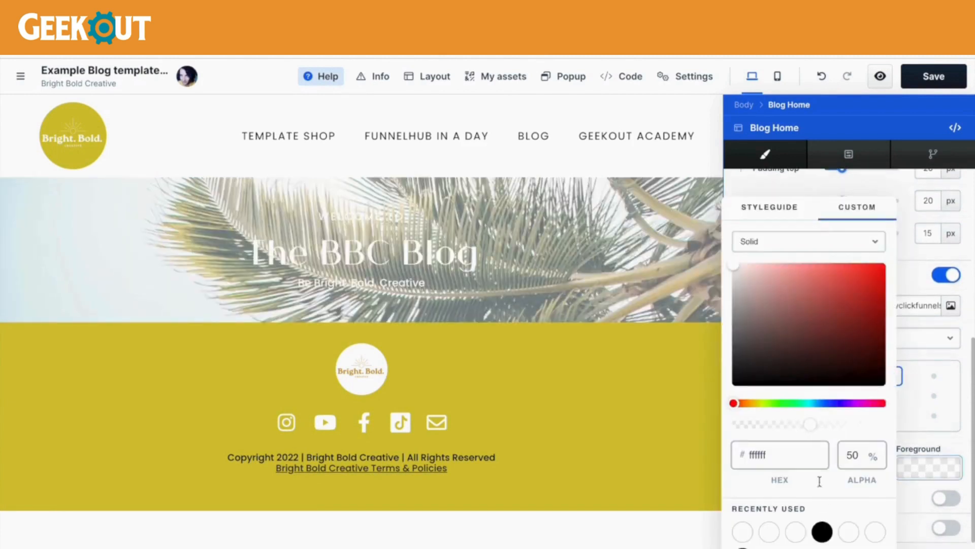
click(822, 531)
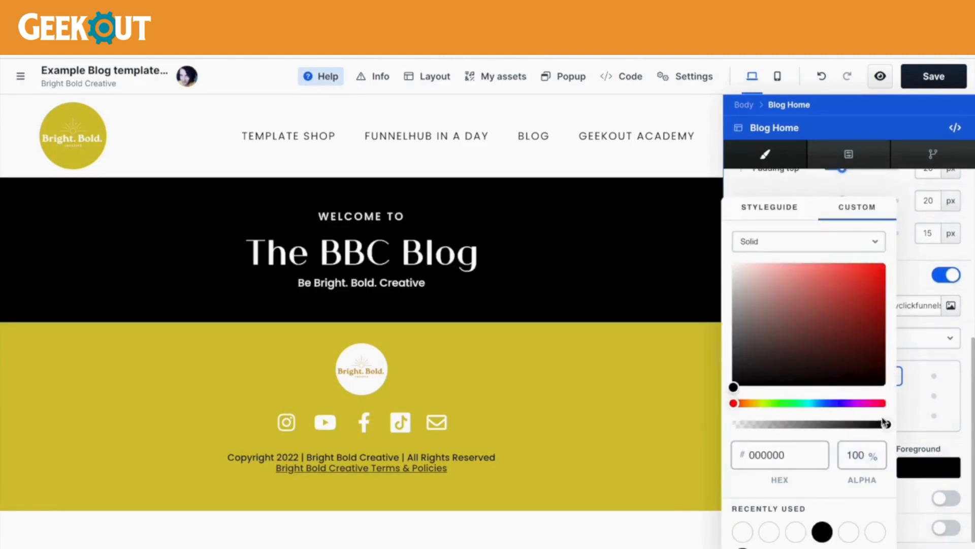
drag(886, 423, 866, 431)
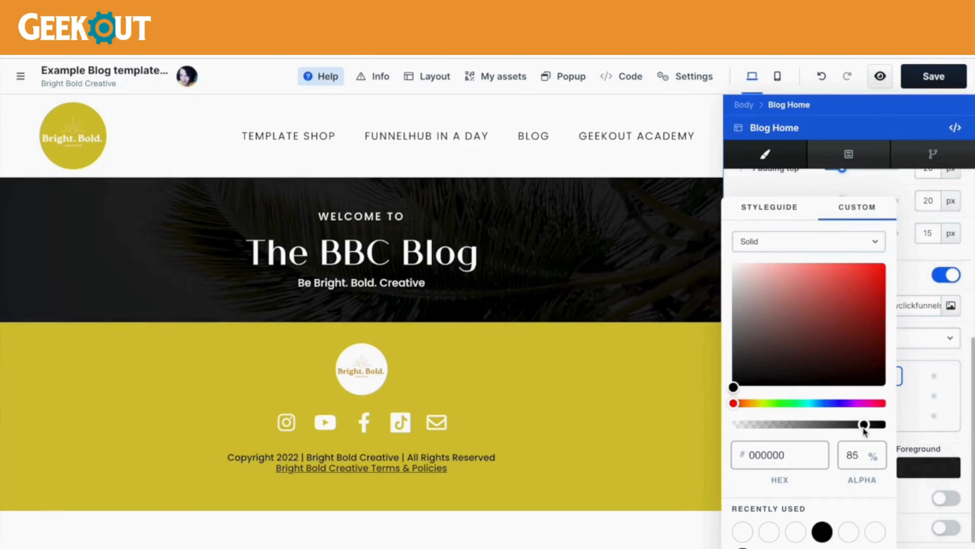
Save the blog template with its styled hero section and view the example Sports & Nutrition Blog page layout
click(545, 271)
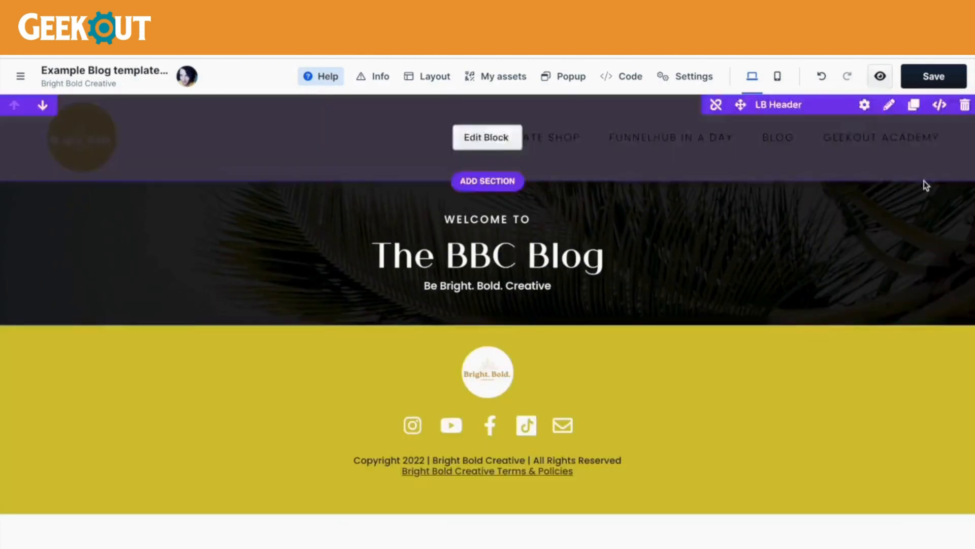
click(934, 80)
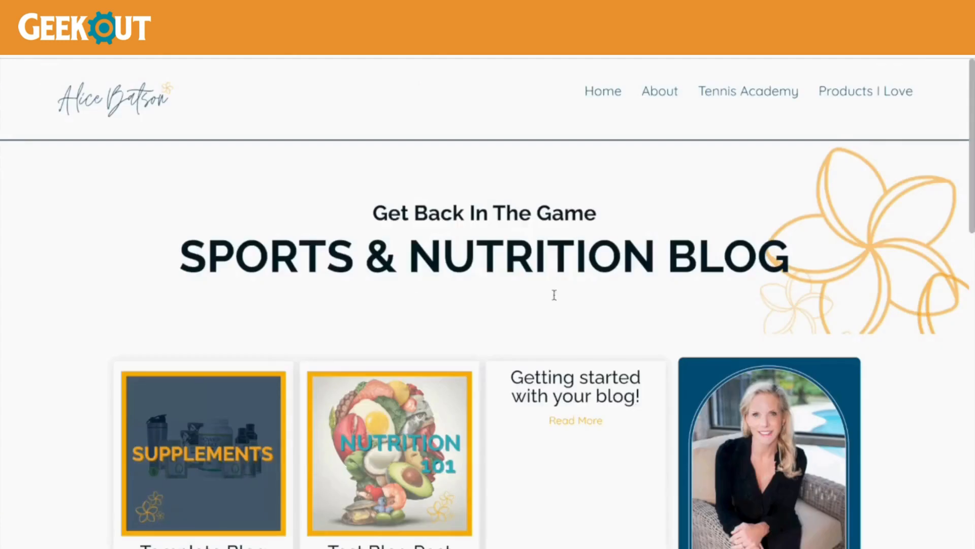
scroll(552, 452, down, 3)
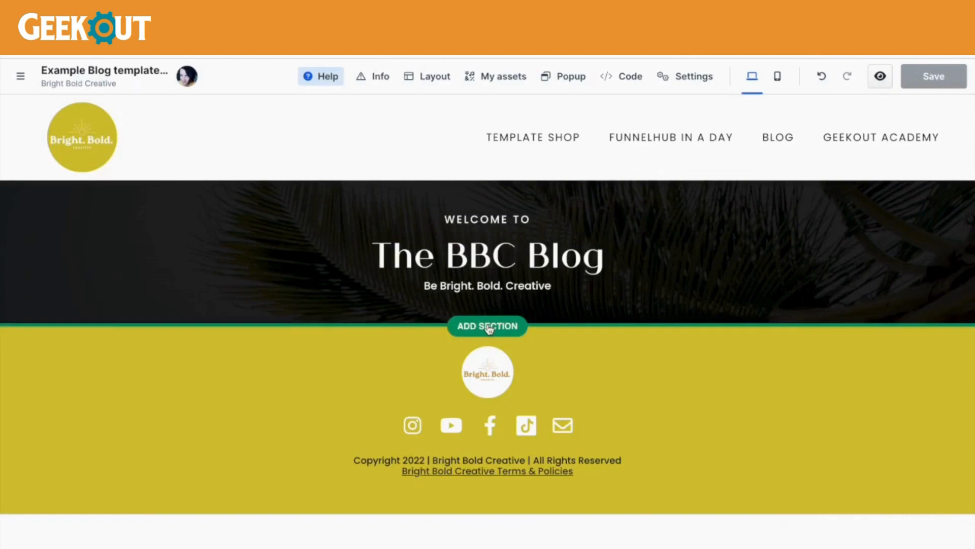
Add a full-page section with a two-column row between the Blog Home section and the footer
click(489, 327)
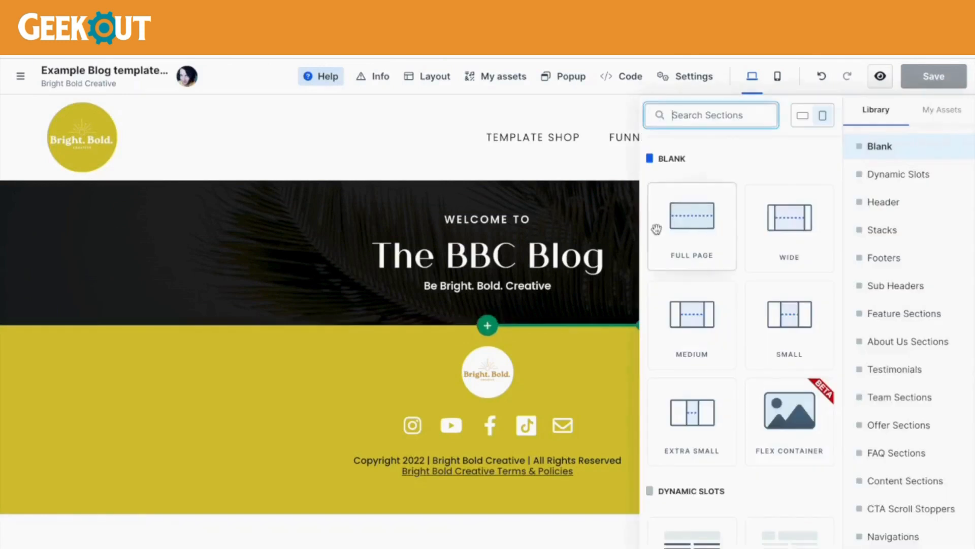
click(693, 220)
click(794, 229)
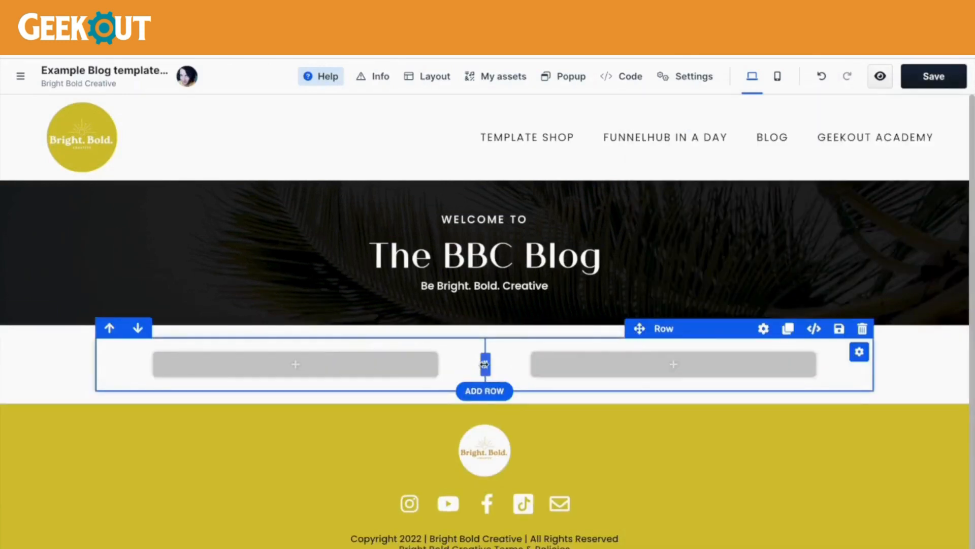
Switch the two-column row's width unit from pixels to percent and set the width to 100%
click(765, 329)
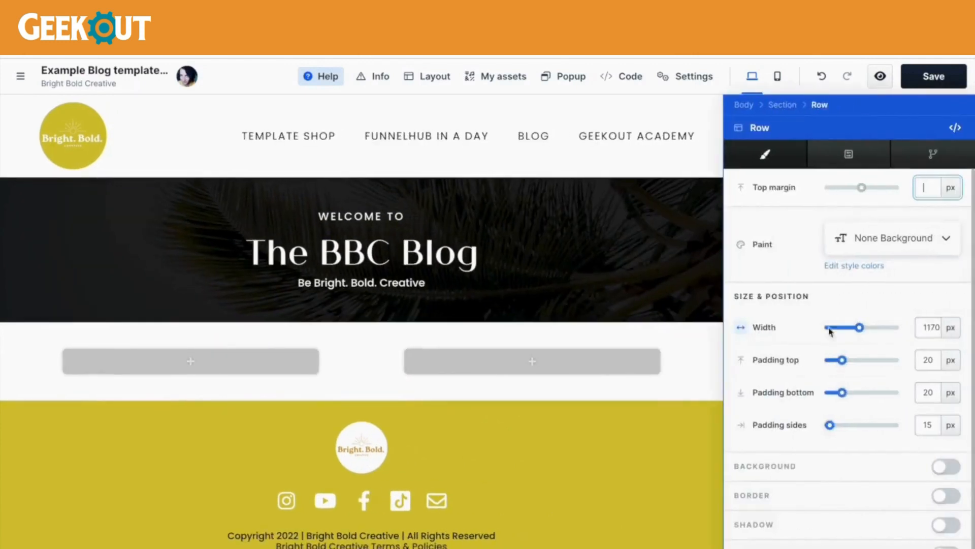
click(951, 328)
click(955, 315)
drag(896, 329, 908, 331)
click(597, 277)
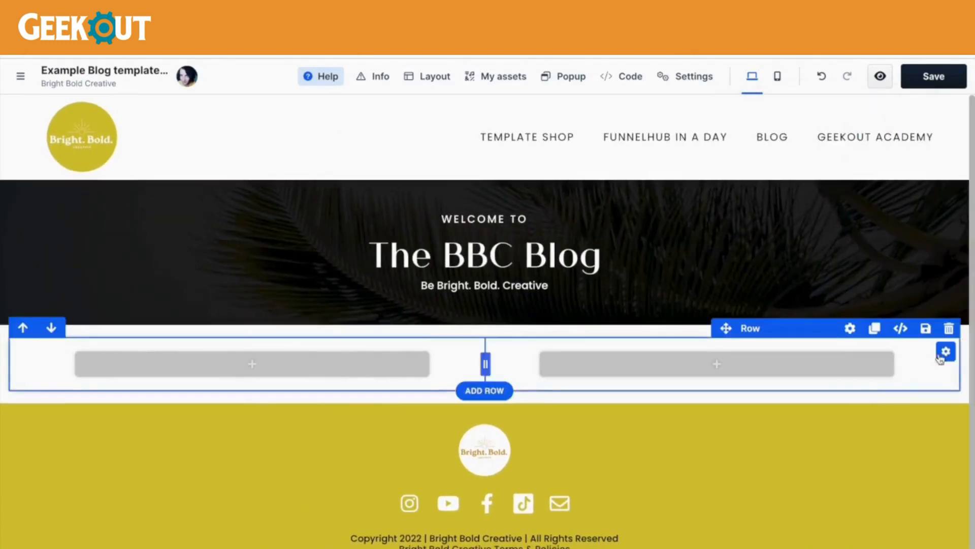
Set the two-column row's width to 95%
click(848, 328)
click(931, 329)
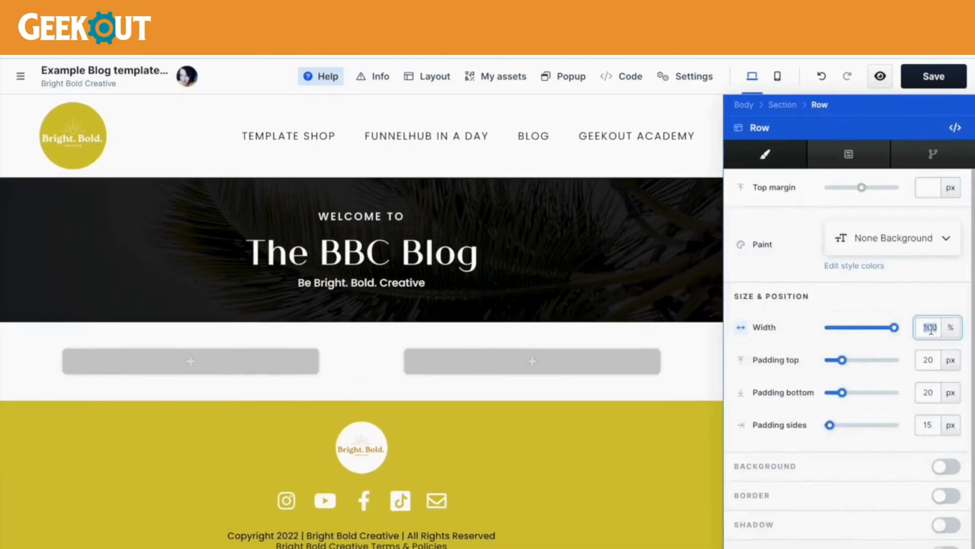
text(90)
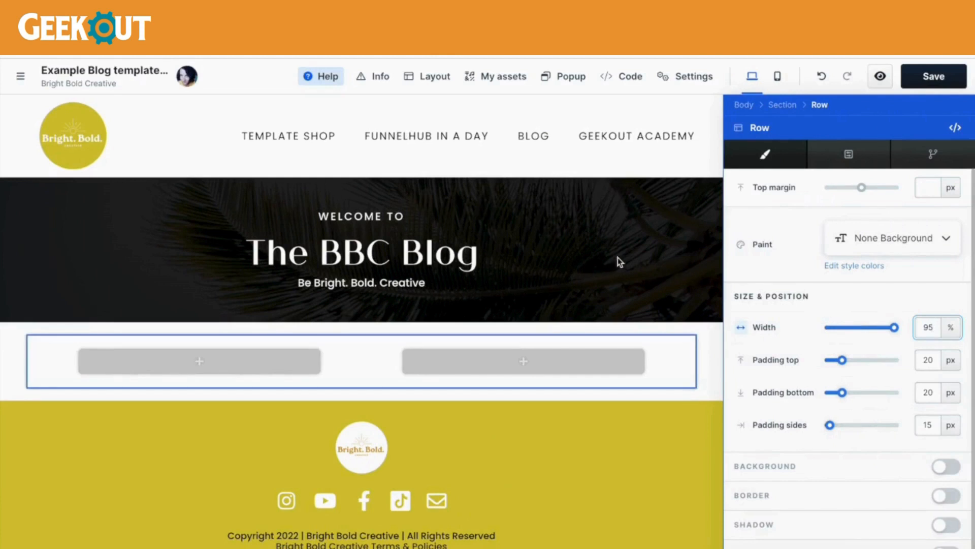
click(616, 258)
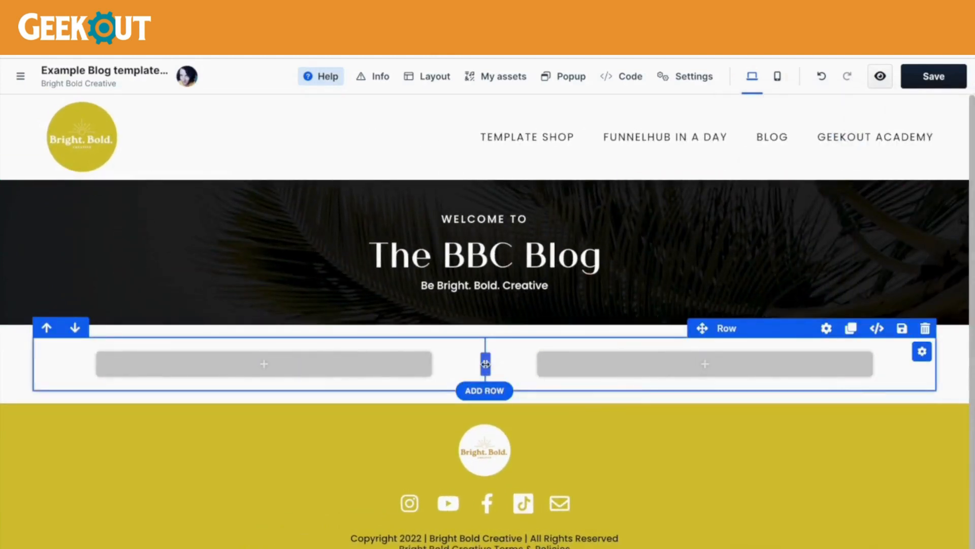
Widen the row's first column to about three quarters of the row, and review the example blog's sidebar layout
drag(495, 364, 724, 362)
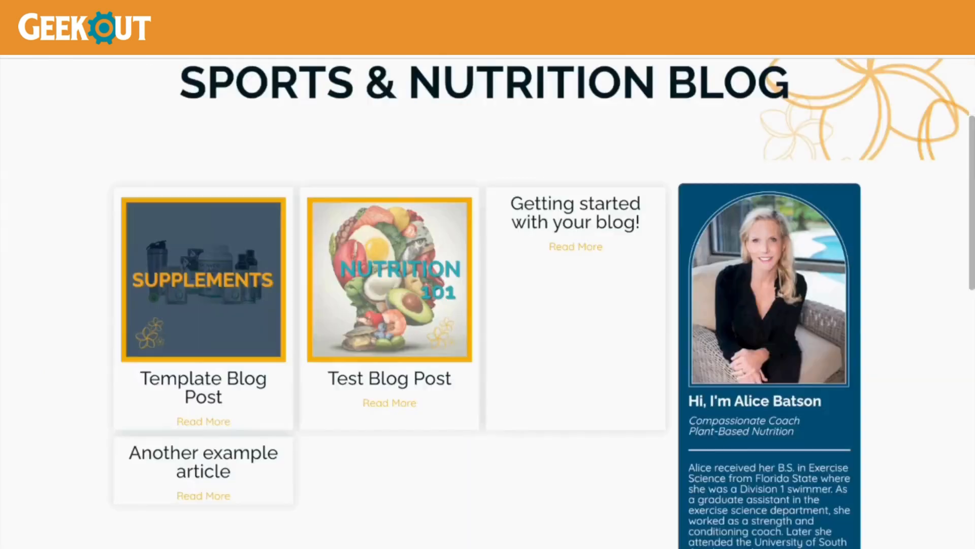
scroll(783, 444, down, 4)
scroll(784, 445, up, 4)
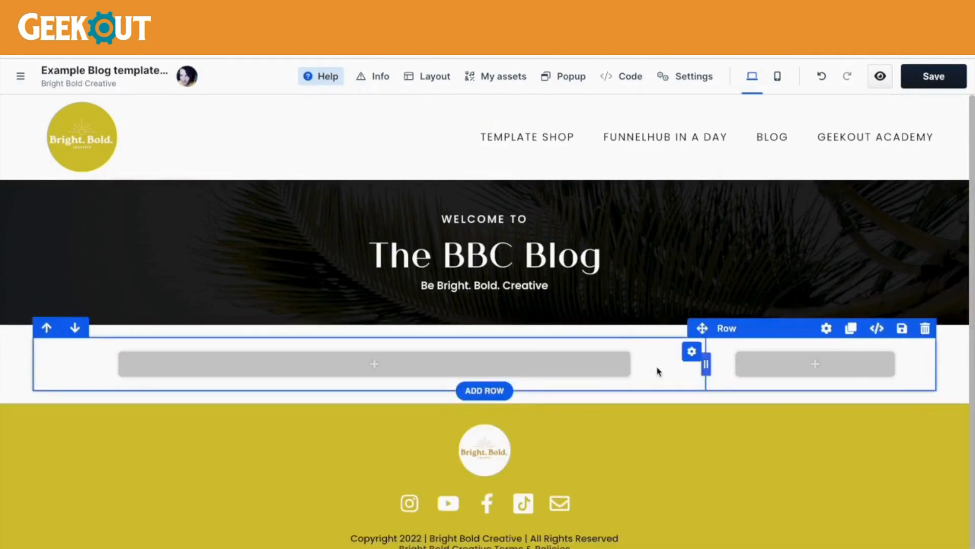
Insert the blog posts Collection element in the wide column and delete the post Category element added above it
click(377, 367)
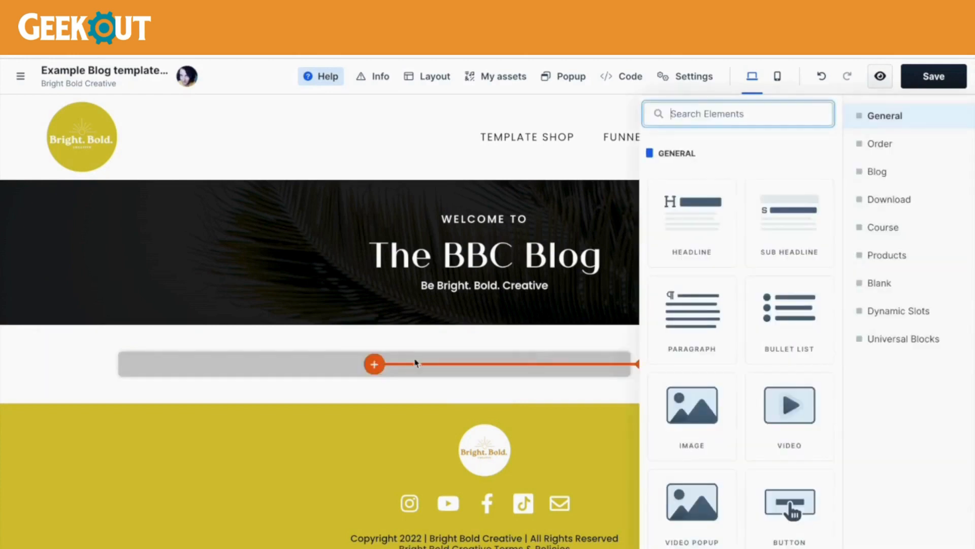
click(883, 174)
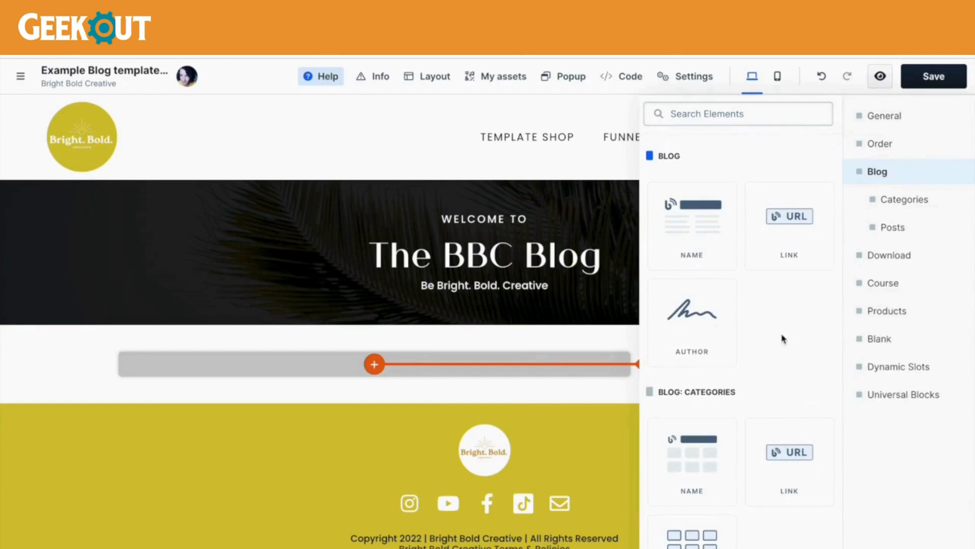
scroll(783, 339, down, 1)
scroll(783, 339, up, 2)
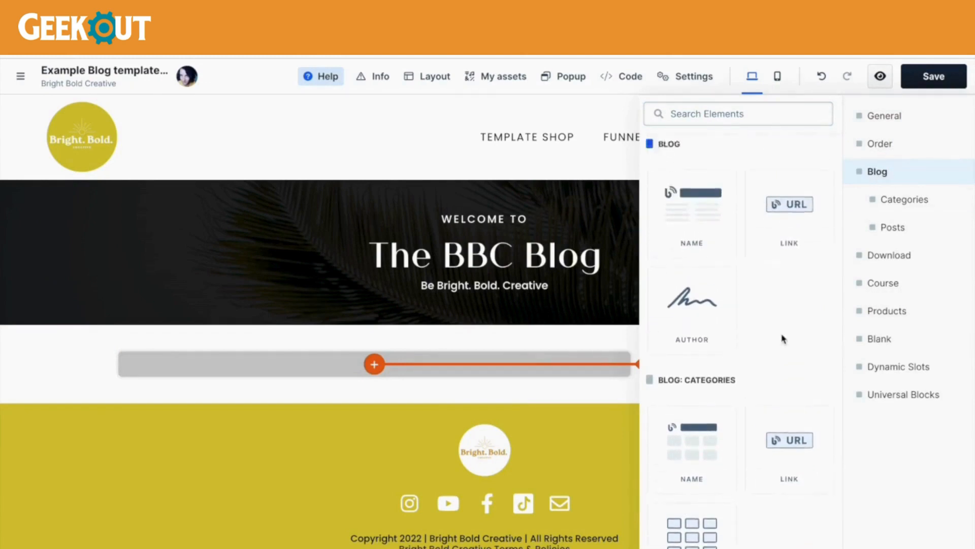
scroll(783, 338, down, 8)
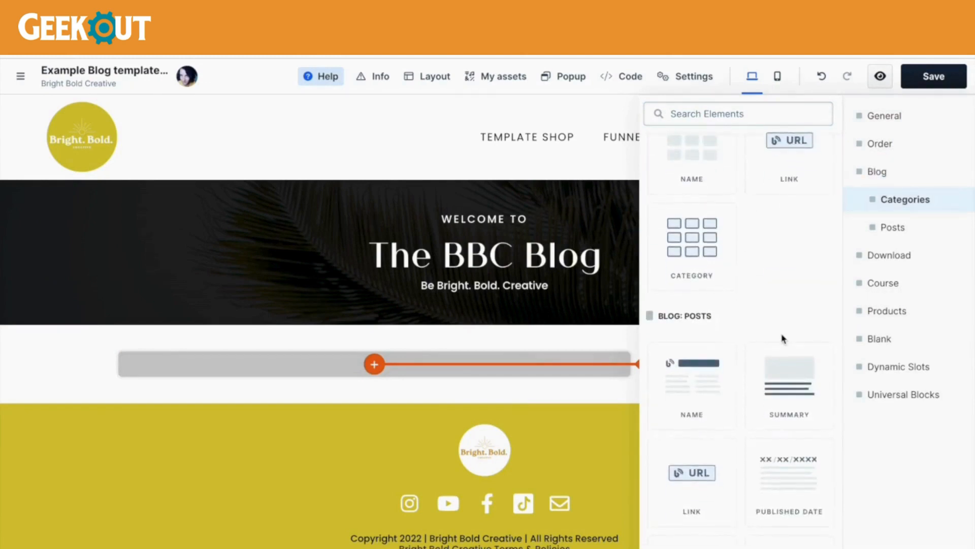
scroll(762, 457, down, 3)
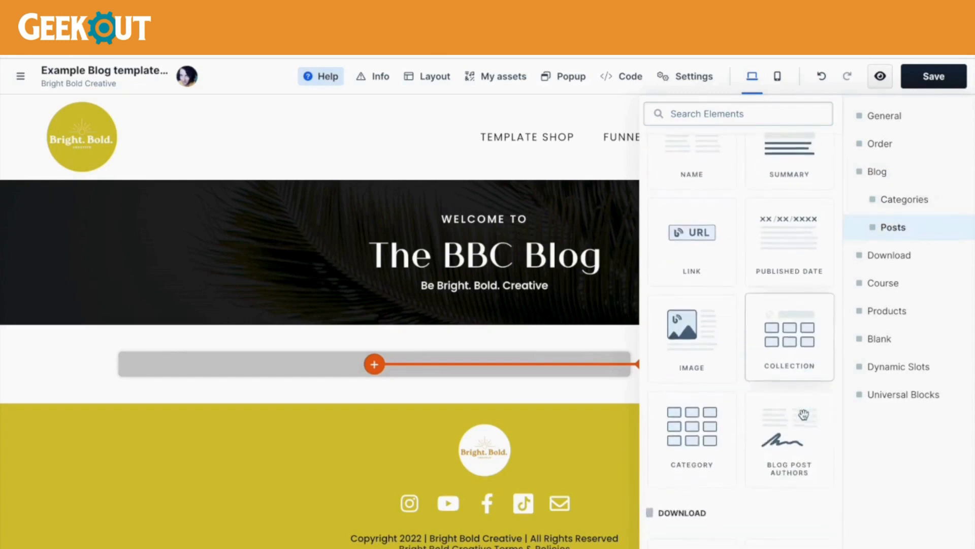
scroll(686, 437, down, 3)
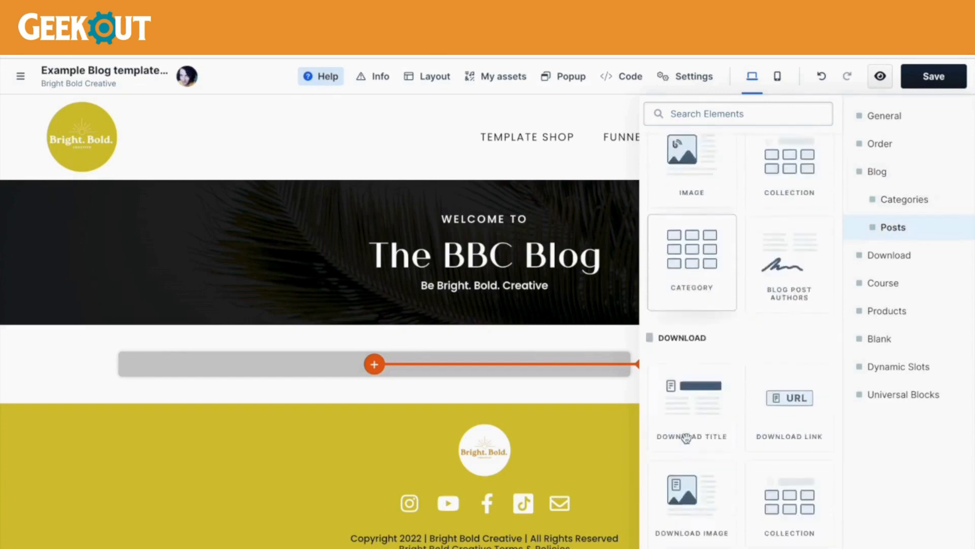
click(690, 302)
click(798, 209)
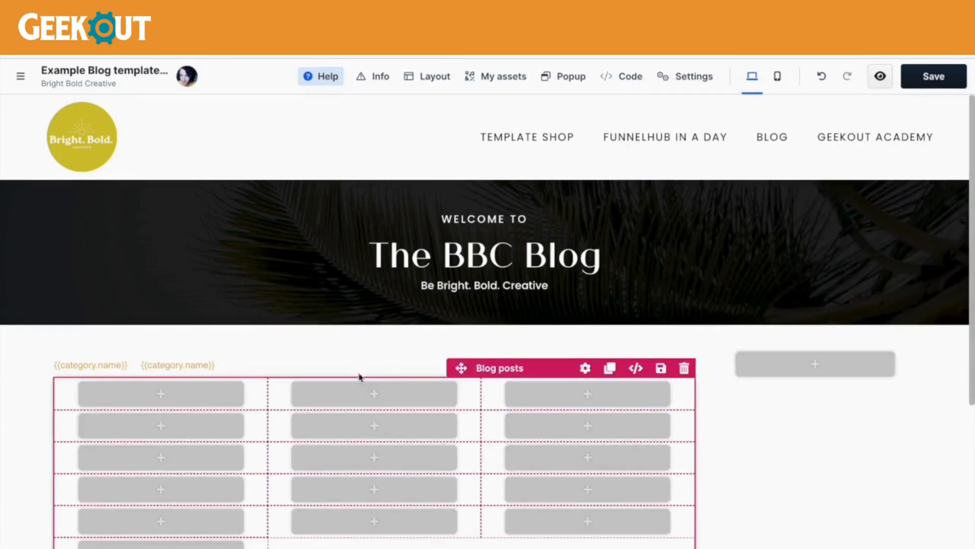
click(684, 343)
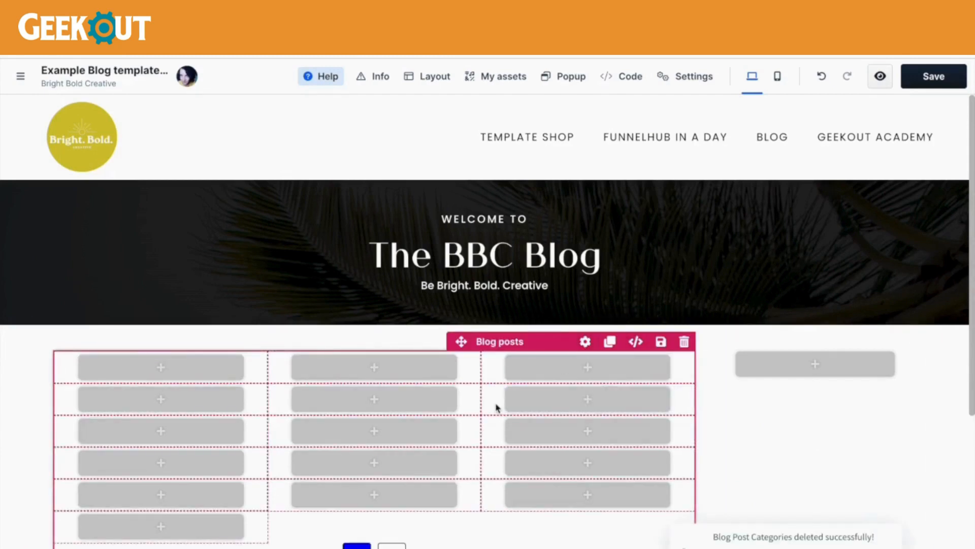
Review the blog and blog post elements available in the element library, including Collection and Category
click(587, 399)
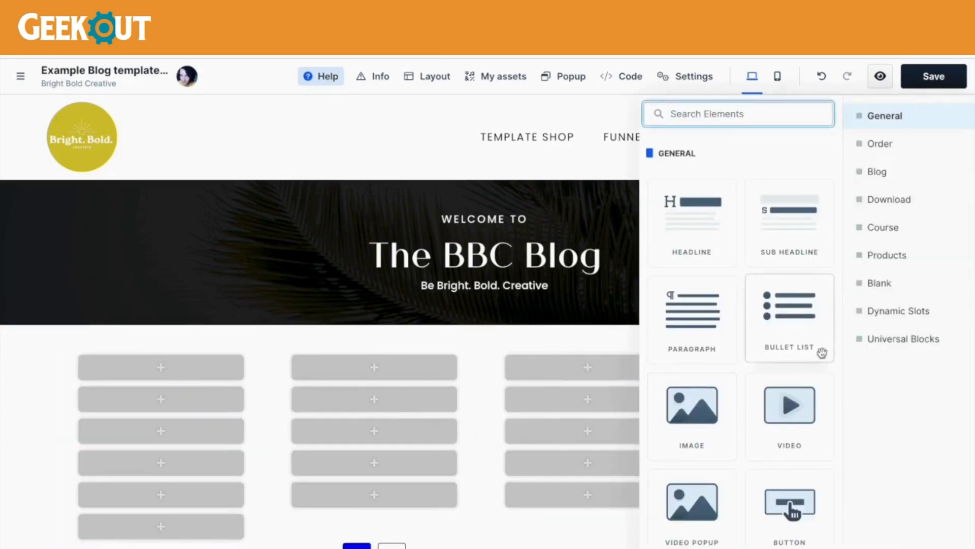
click(883, 172)
scroll(766, 392, down, 6)
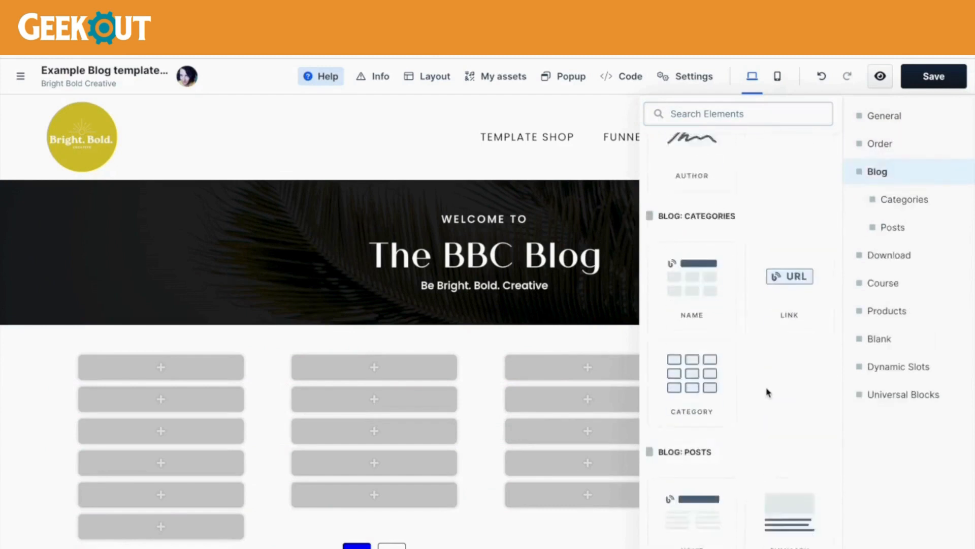
scroll(766, 388, down, 3)
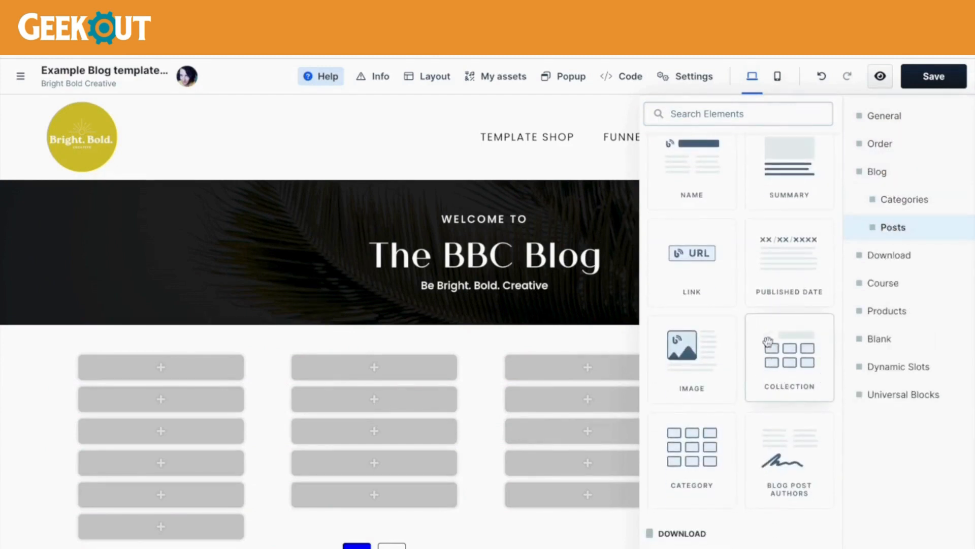
scroll(800, 354, down, 1)
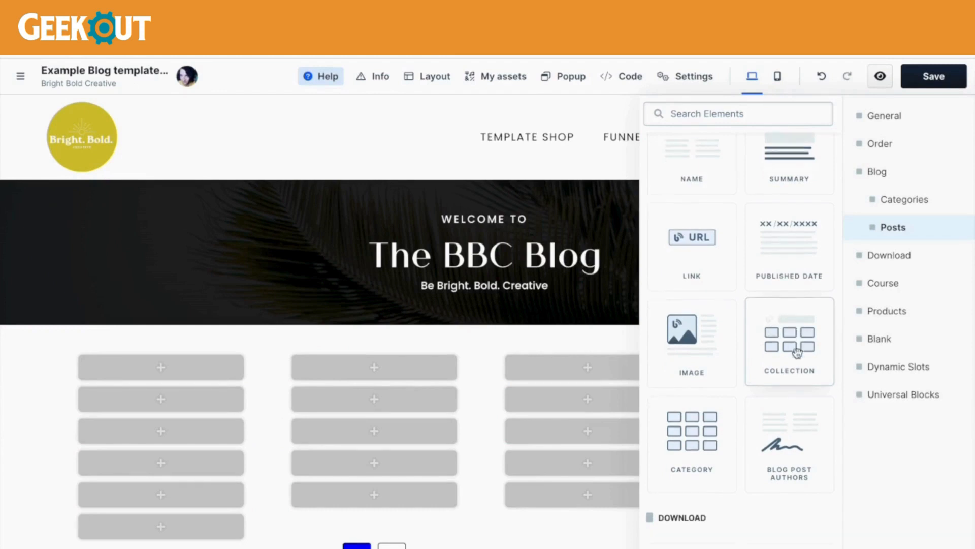
click(545, 352)
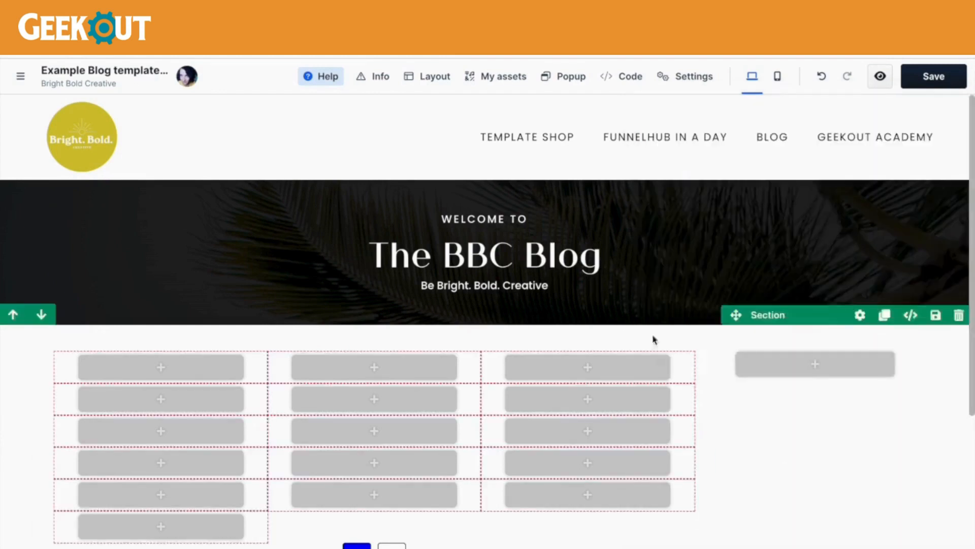
Add a one-column row inside the first cell of the Blog posts collection
scroll(724, 450, down, 1)
scroll(682, 464, down, 2)
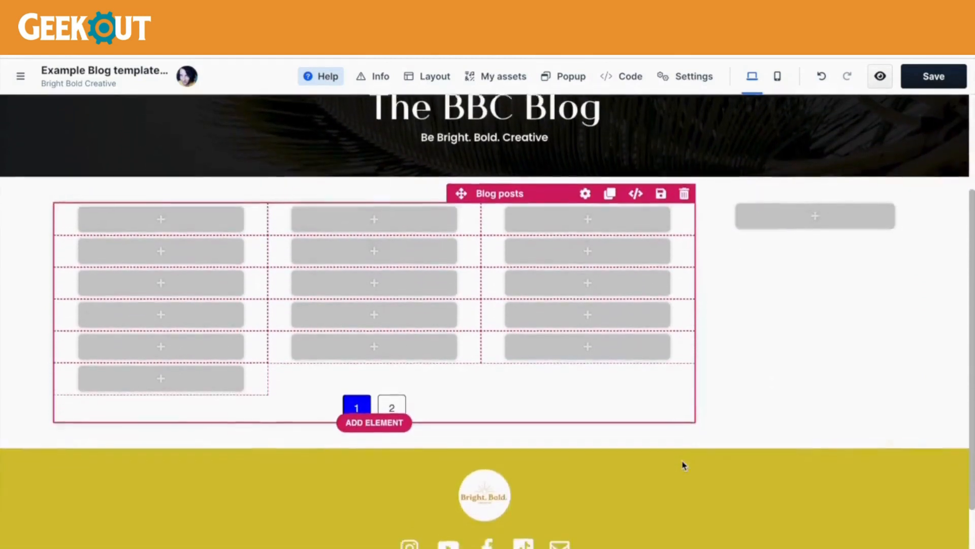
scroll(682, 464, up, 2)
scroll(682, 464, down, 1)
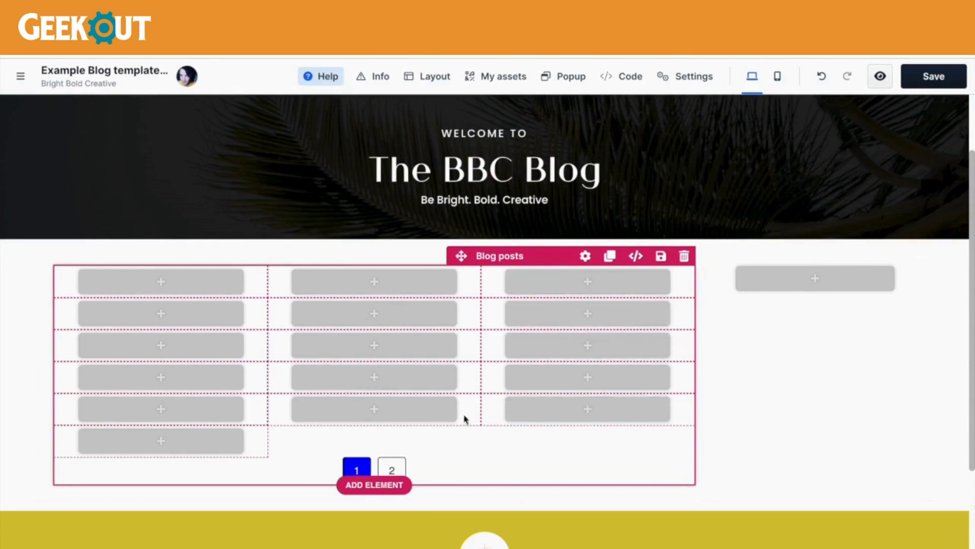
click(157, 287)
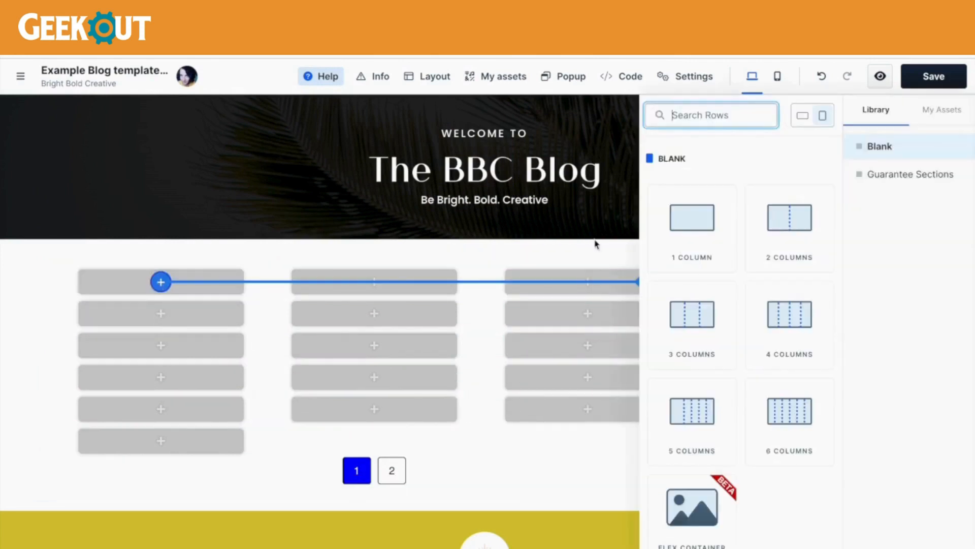
click(694, 221)
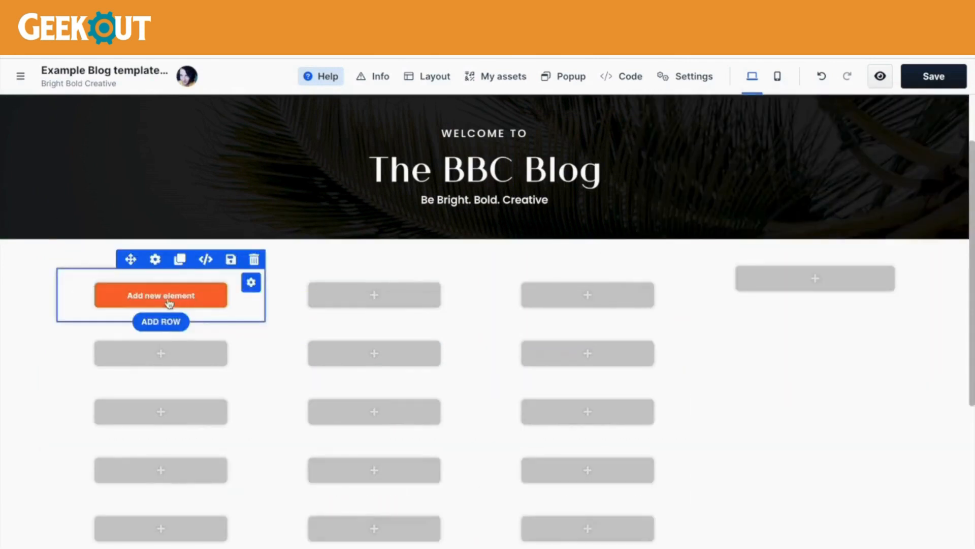
Add the blog post Image element to the collection's row, with the post Name element below it
click(161, 294)
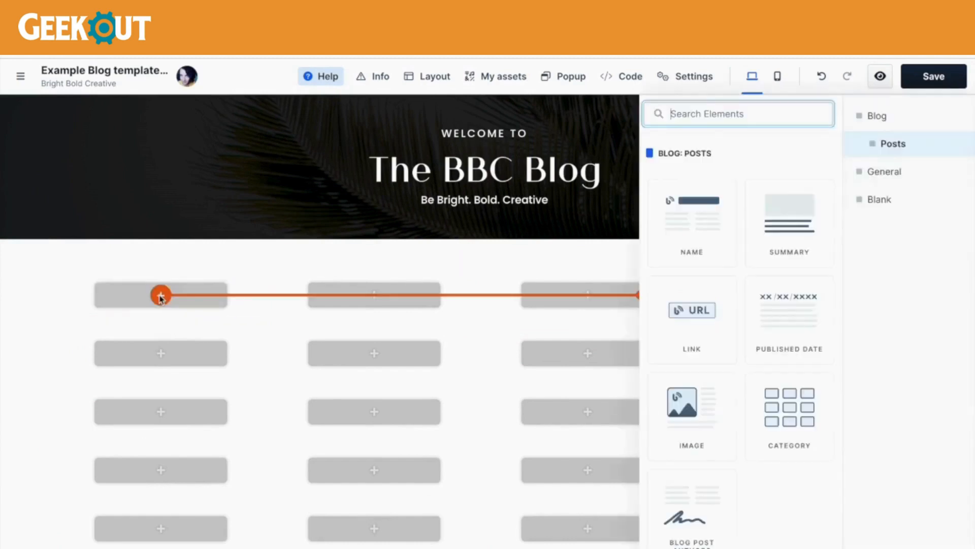
click(707, 432)
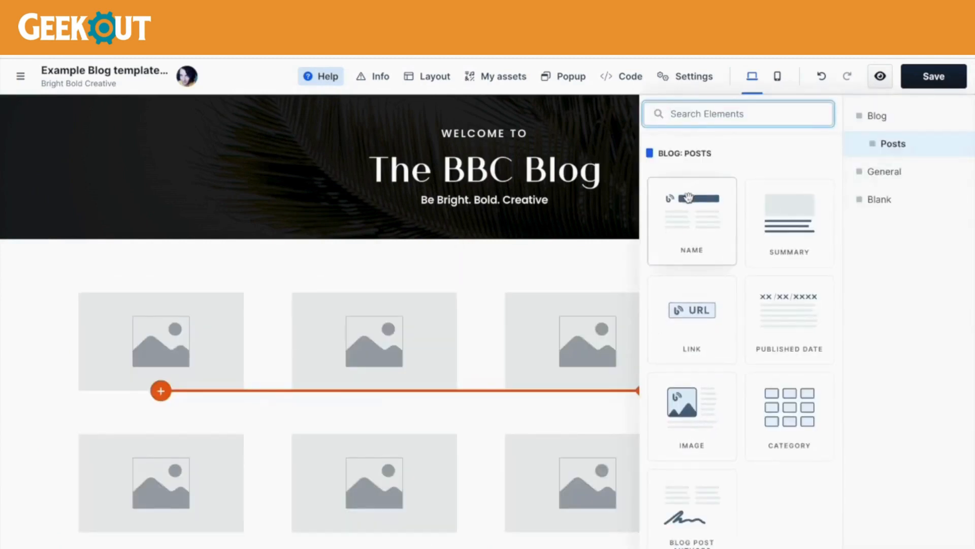
click(696, 229)
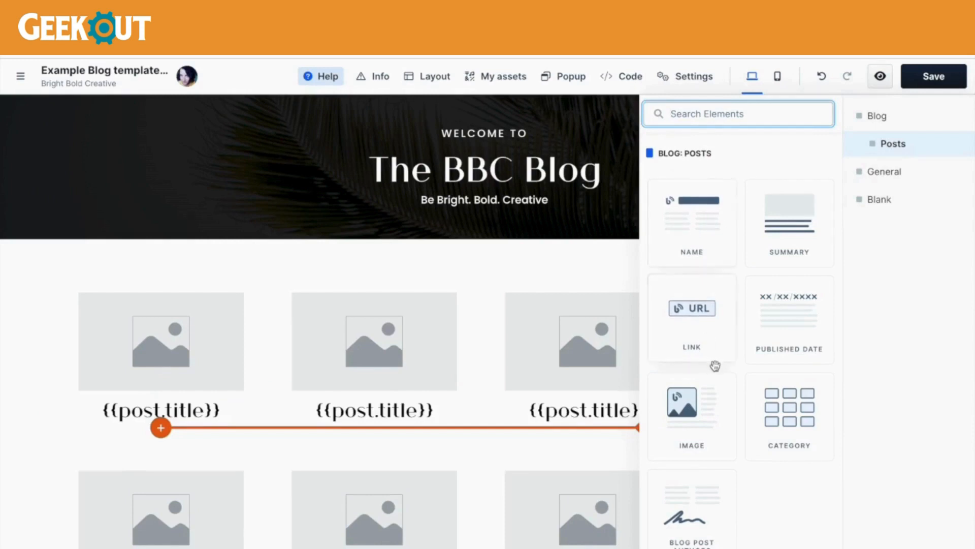
Add the post Published Date element below the post title in the collection, with the post Link element beneath it
scroll(807, 249, down, 2)
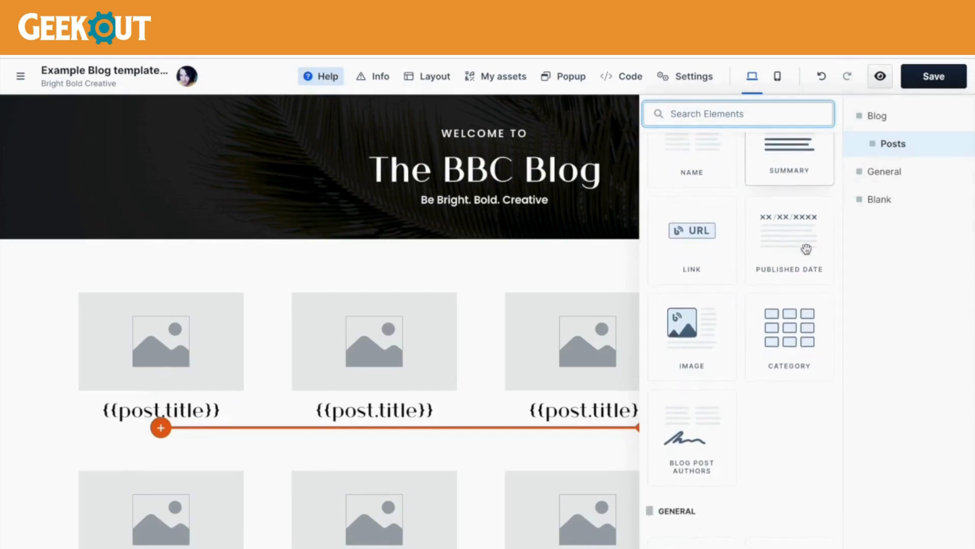
scroll(767, 396, down, 1)
scroll(732, 414, down, 2)
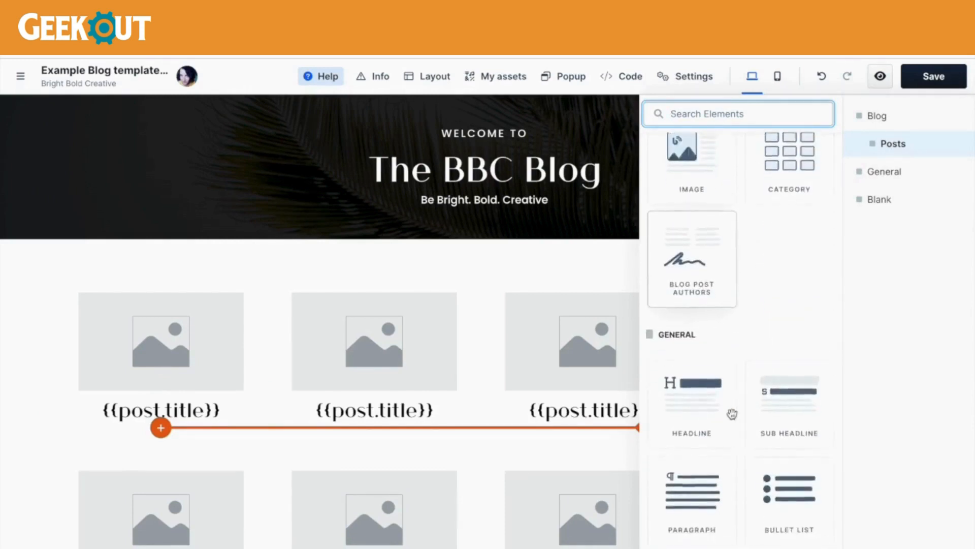
scroll(732, 414, up, 3)
scroll(794, 296, up, 1)
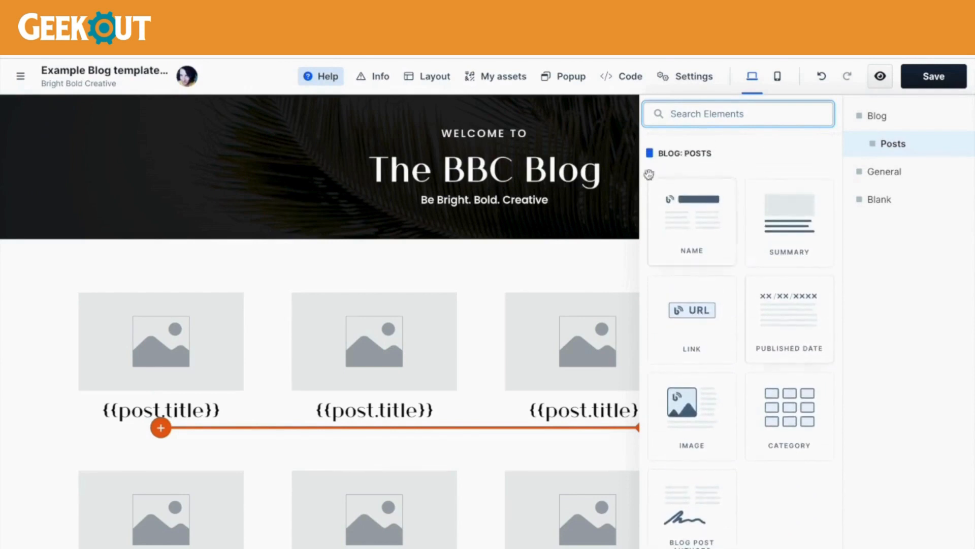
scroll(732, 387, down, 1)
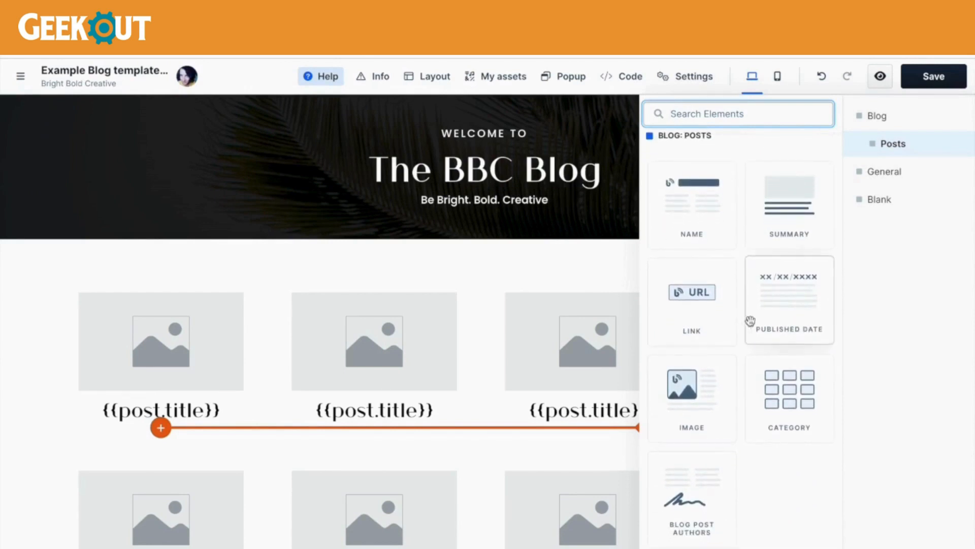
click(789, 313)
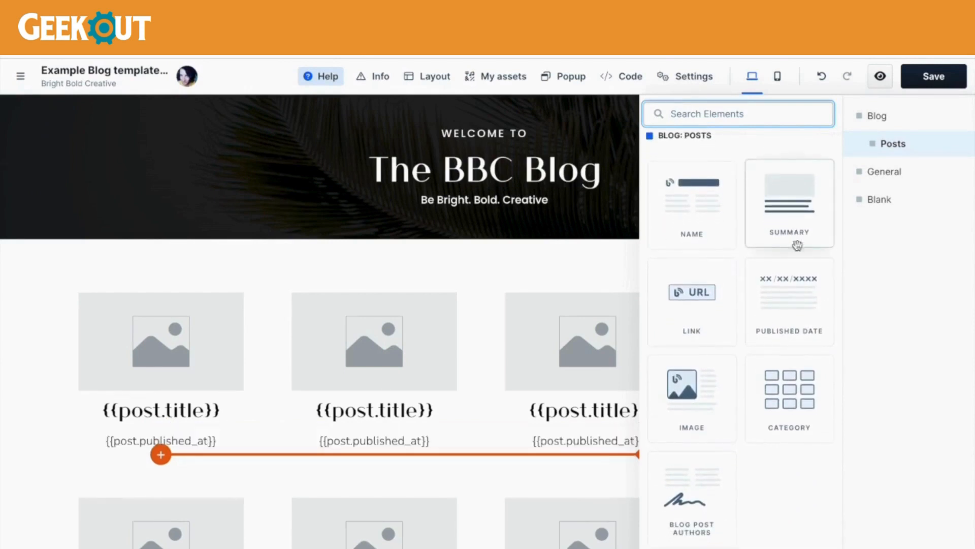
click(700, 291)
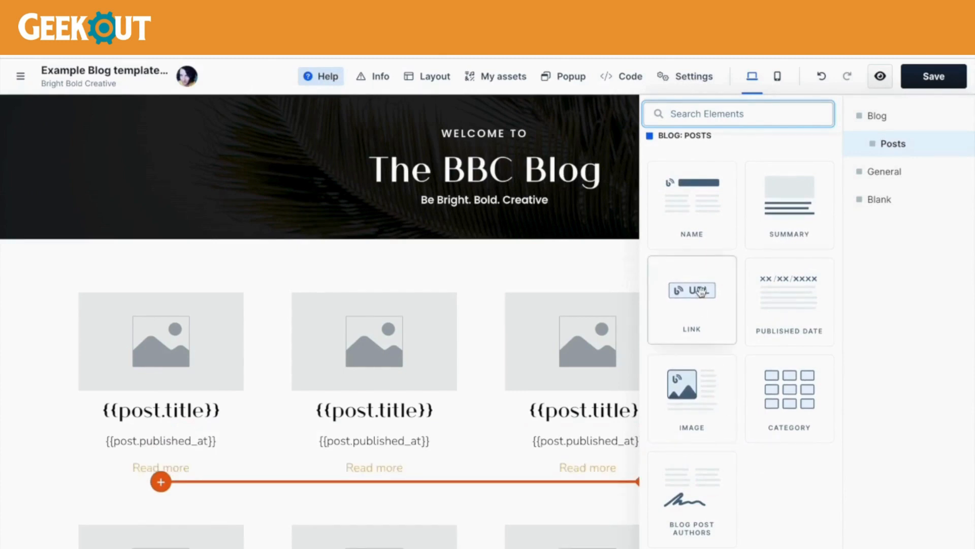
Try the Blog Post Authors element below the Read more link and delete it again
scroll(678, 429, down, 3)
click(696, 422)
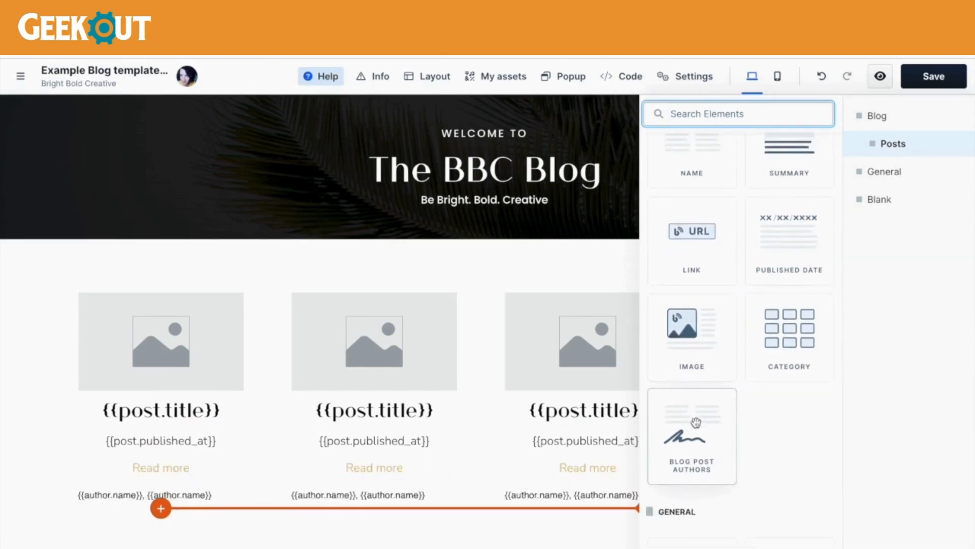
click(189, 490)
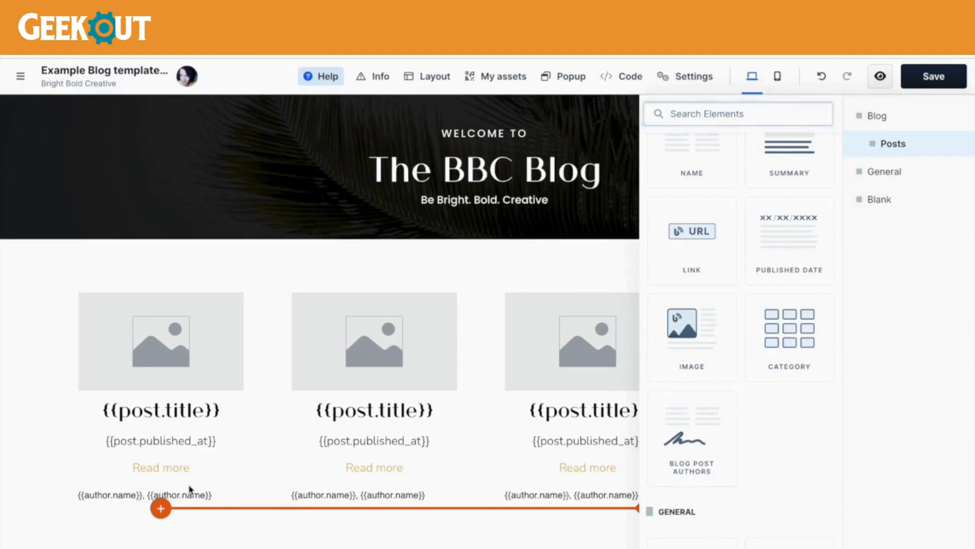
click(233, 470)
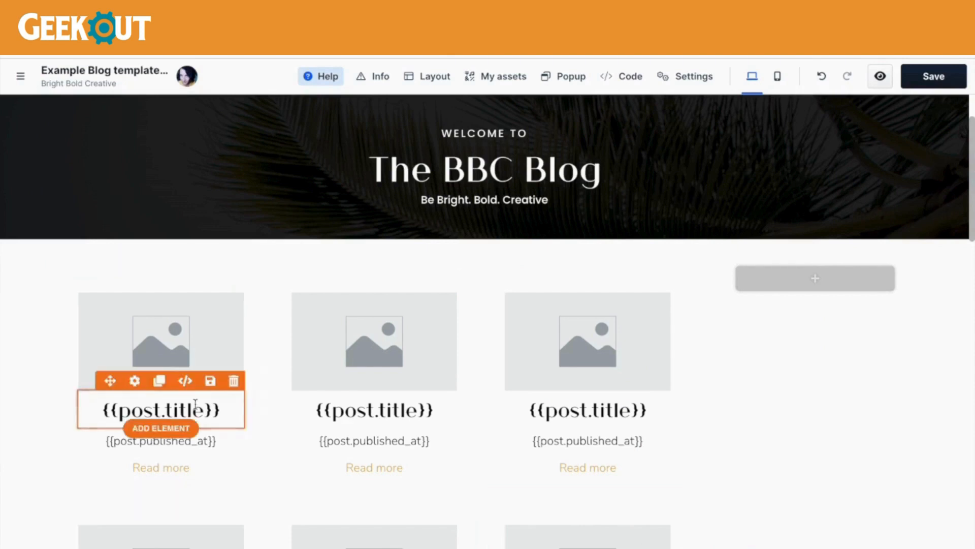
Set the typography style of the collection's post title and published date to S
click(133, 381)
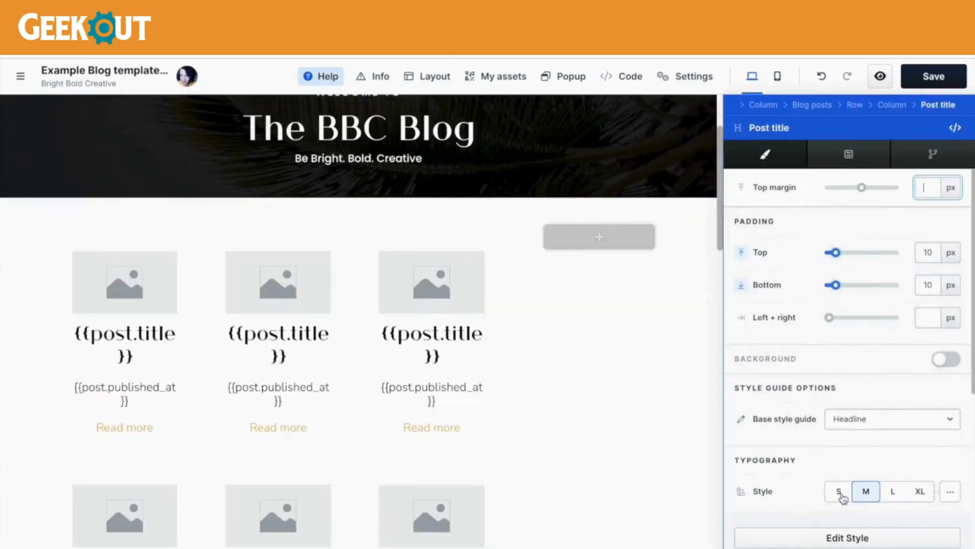
click(839, 491)
click(517, 391)
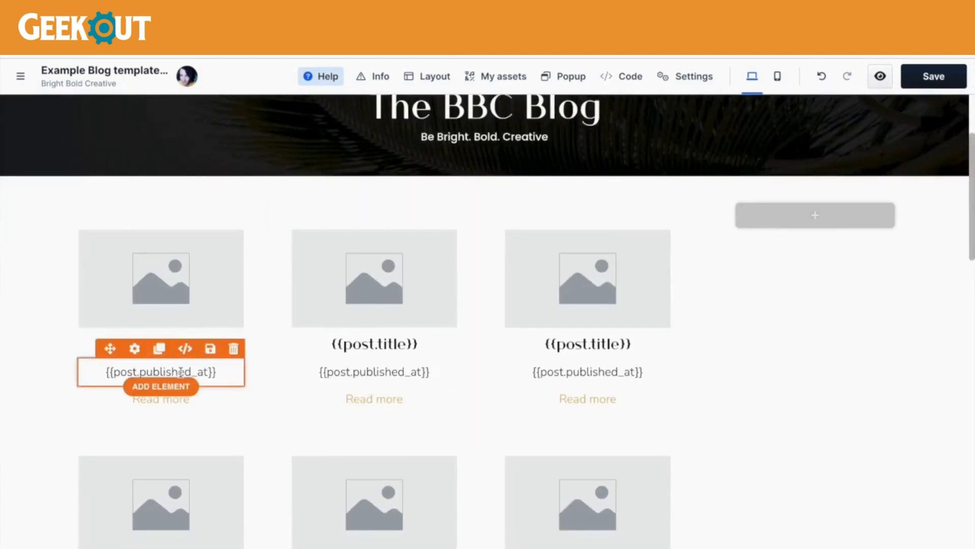
click(133, 348)
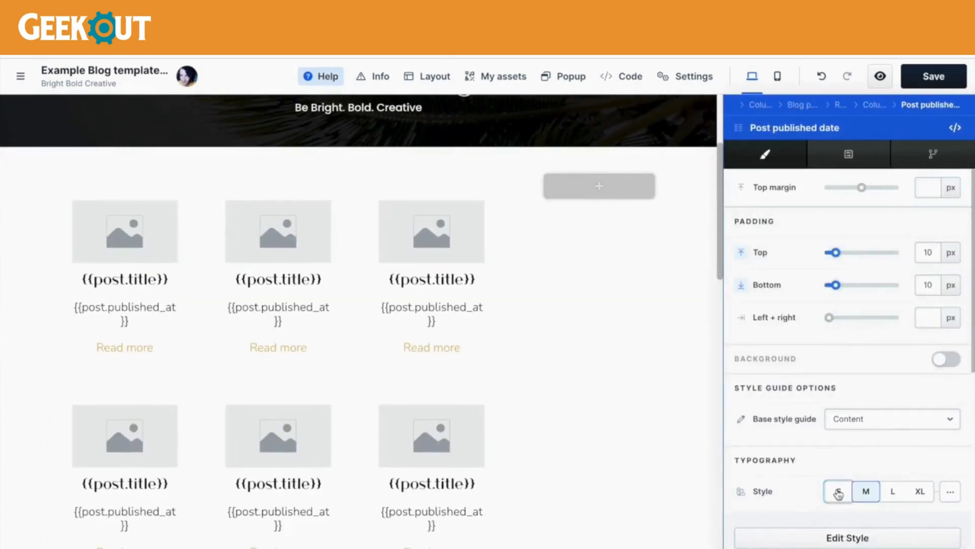
click(838, 491)
click(706, 393)
Look down through the restyled blog posts grid and save the template
scroll(694, 428, down, 4)
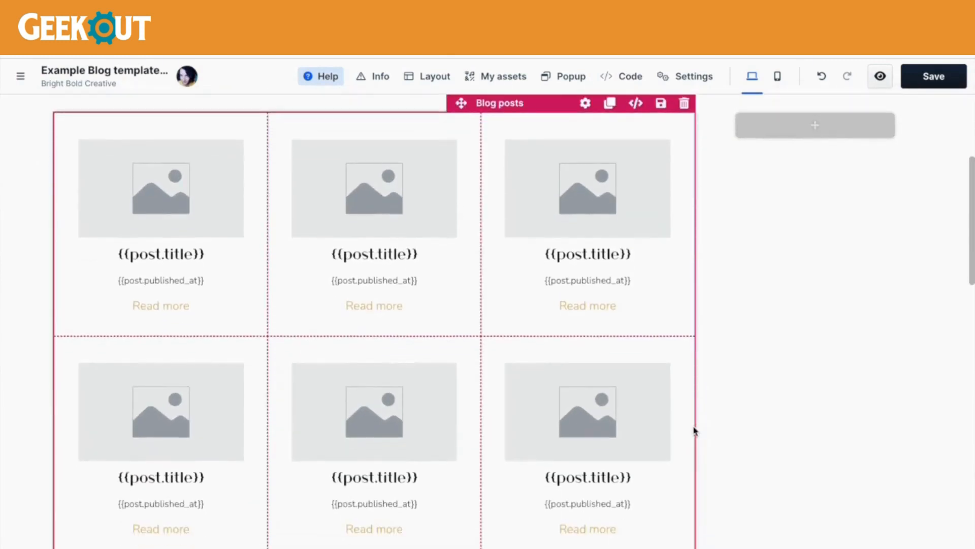
scroll(695, 431, up, 2)
scroll(695, 430, down, 4)
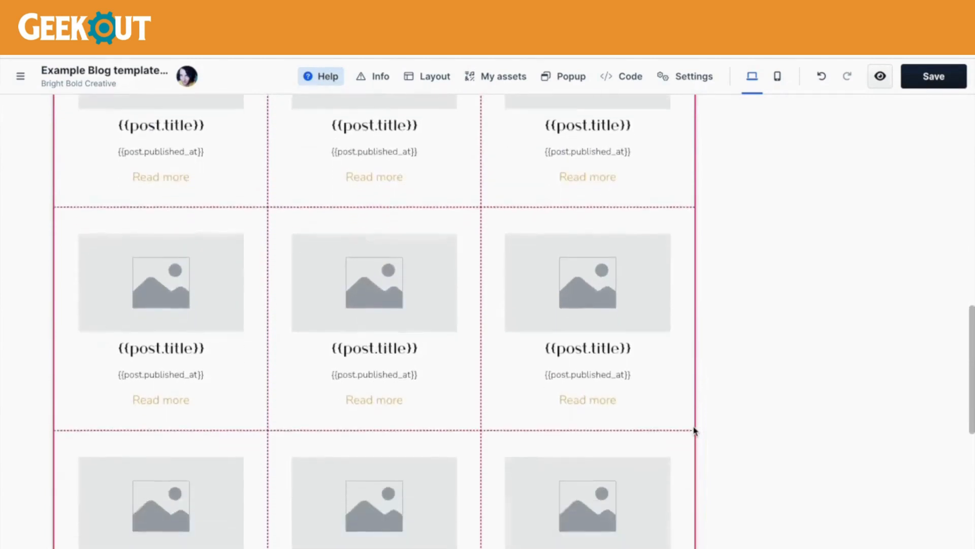
click(934, 76)
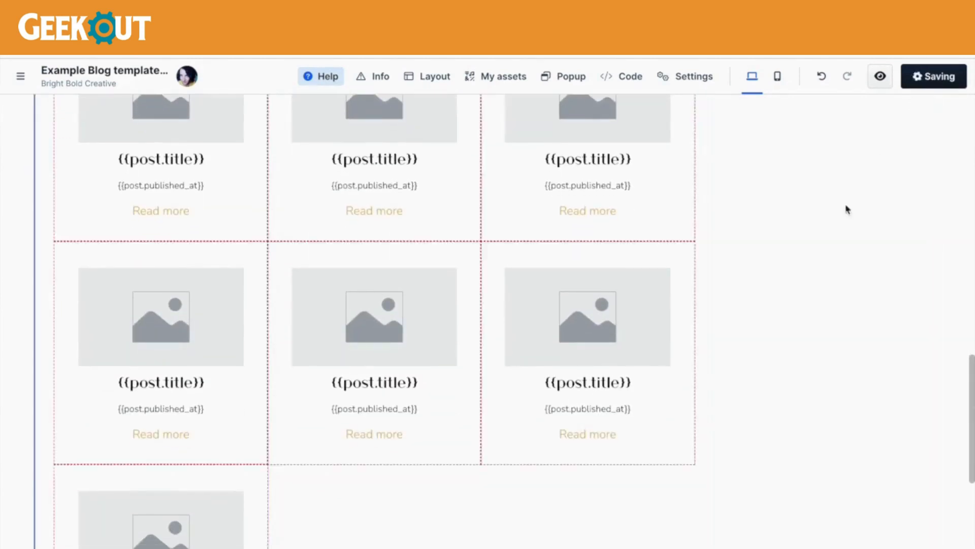
Examine the whole page layout, from the hero section through every row of the blog posts grid
scroll(844, 209, down, 5)
scroll(814, 275, up, 10)
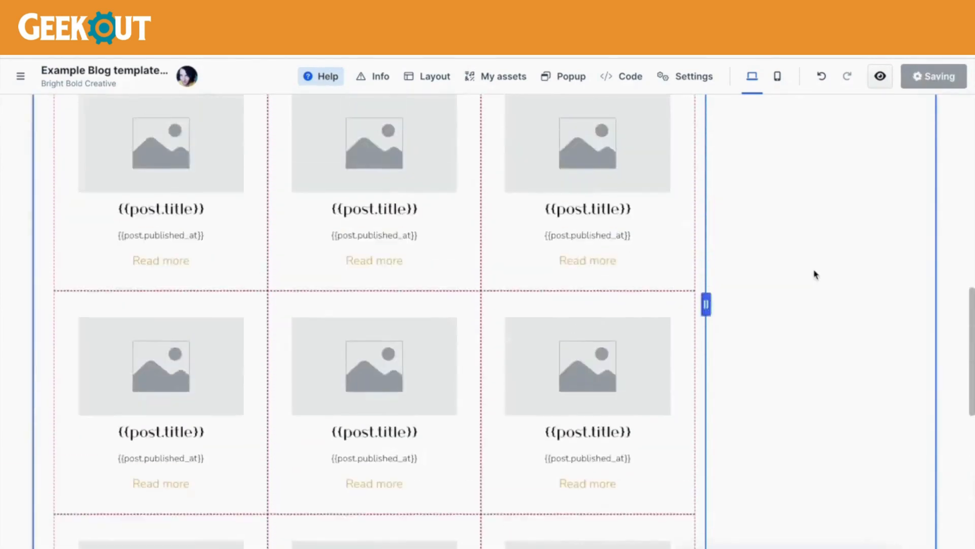
scroll(814, 275, up, 2)
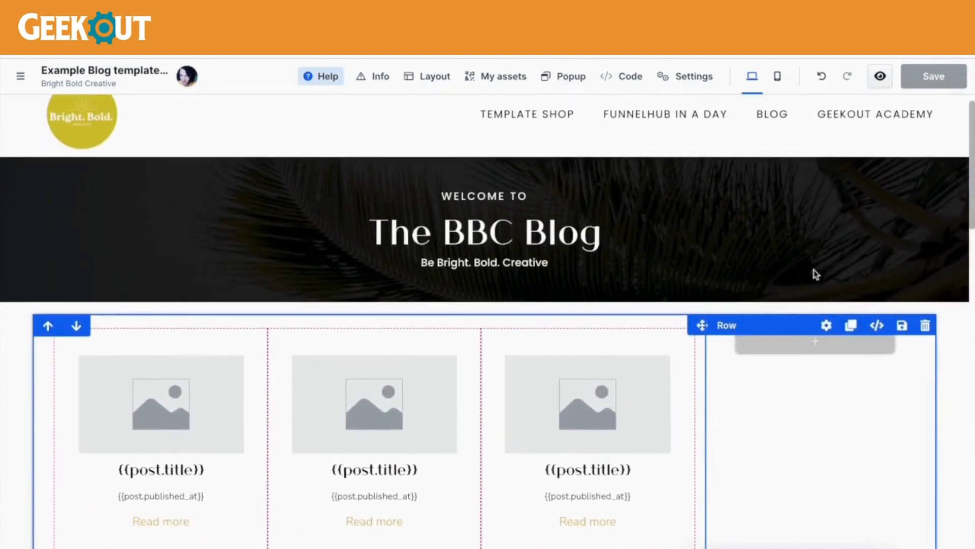
scroll(939, 446, down, 1)
scroll(939, 446, down, 3)
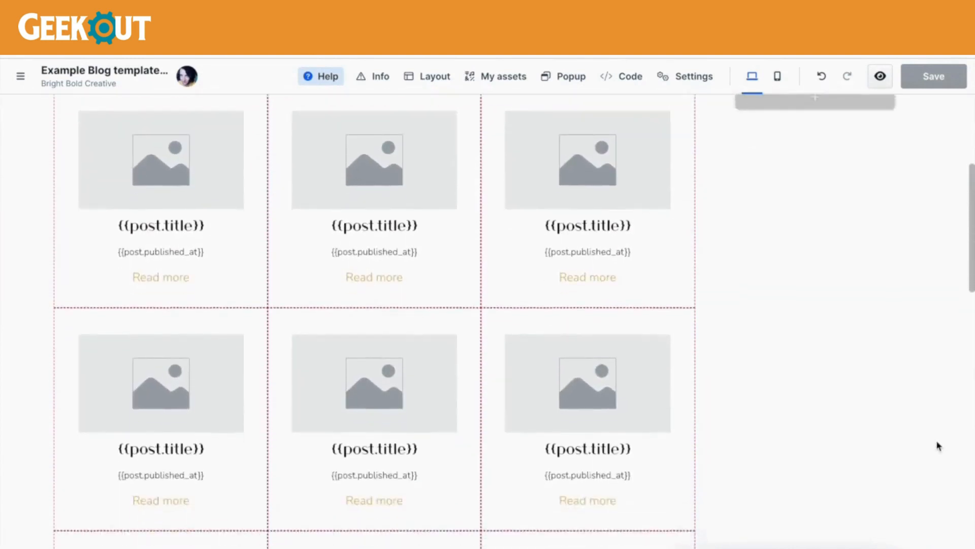
scroll(938, 446, down, 5)
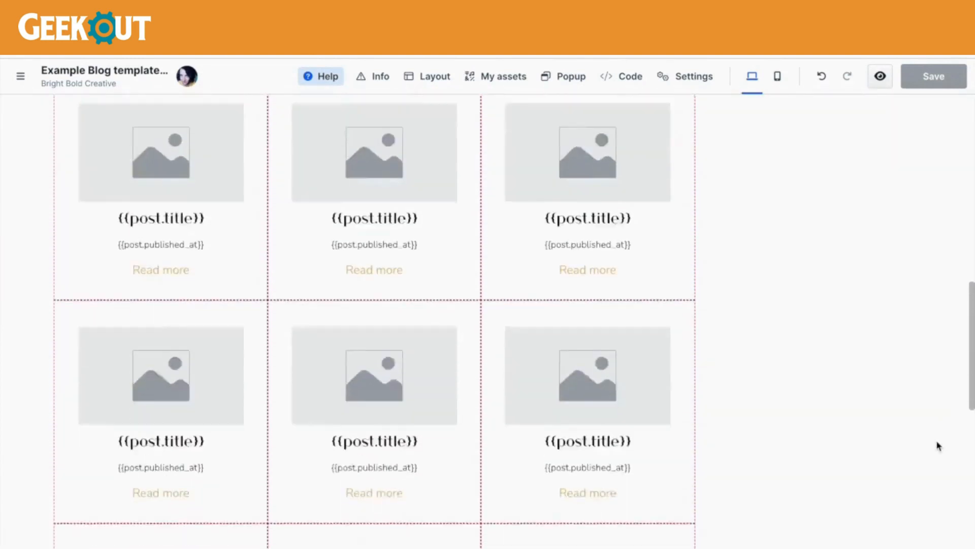
scroll(938, 446, down, 2)
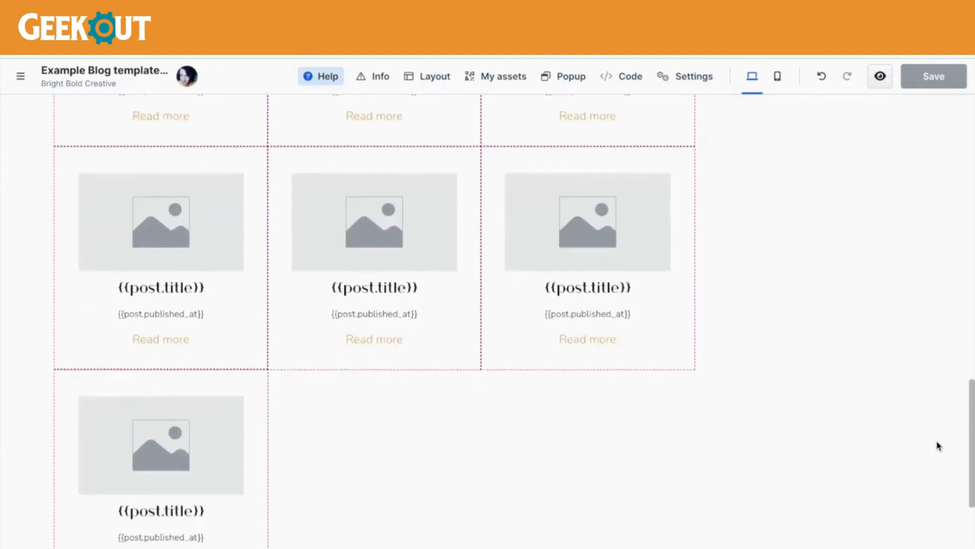
scroll(939, 446, up, 5)
scroll(938, 446, up, 5)
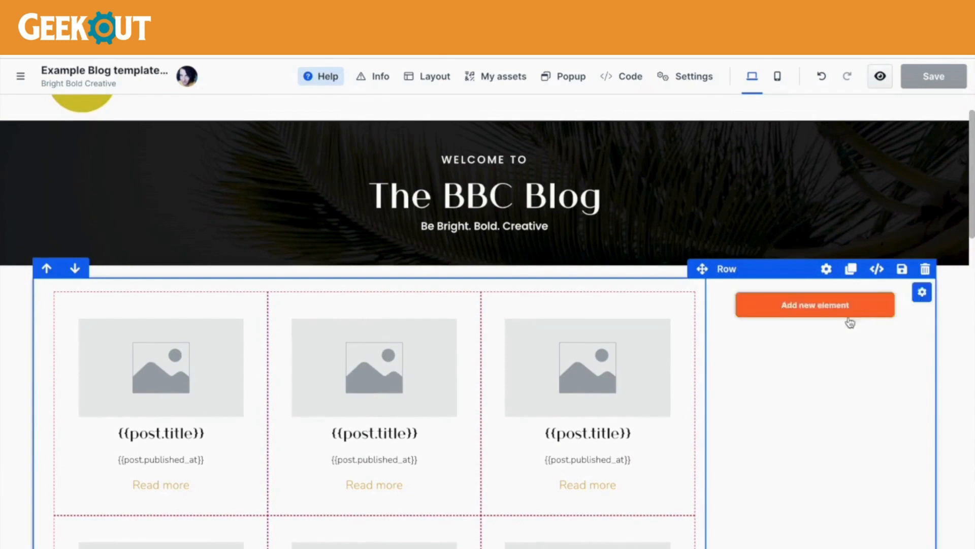
Set the paint of the empty sidebar column to Colored Background
click(923, 293)
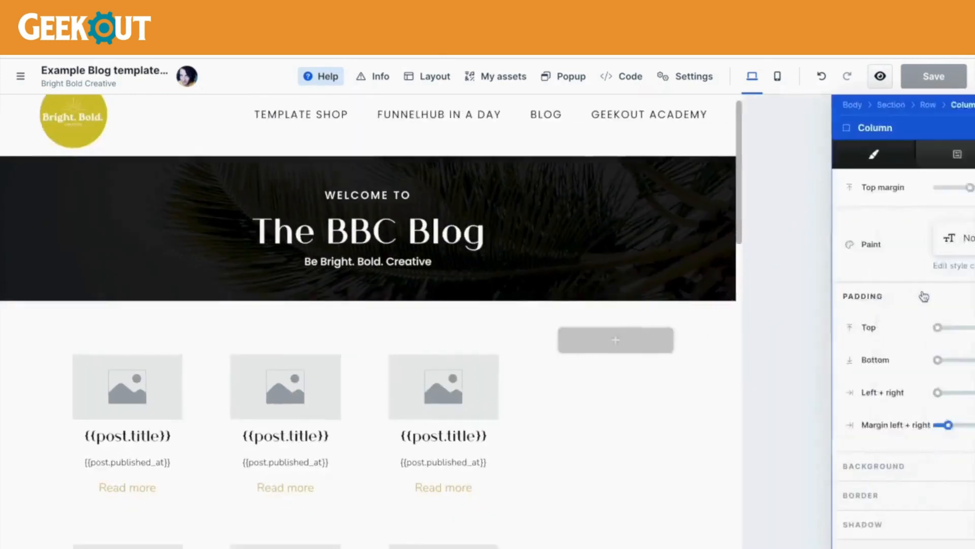
click(945, 246)
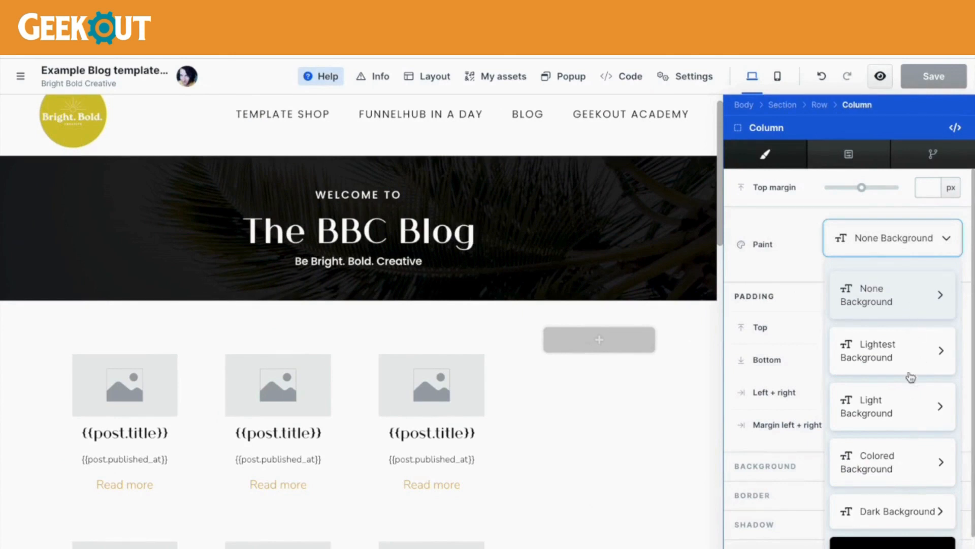
click(907, 466)
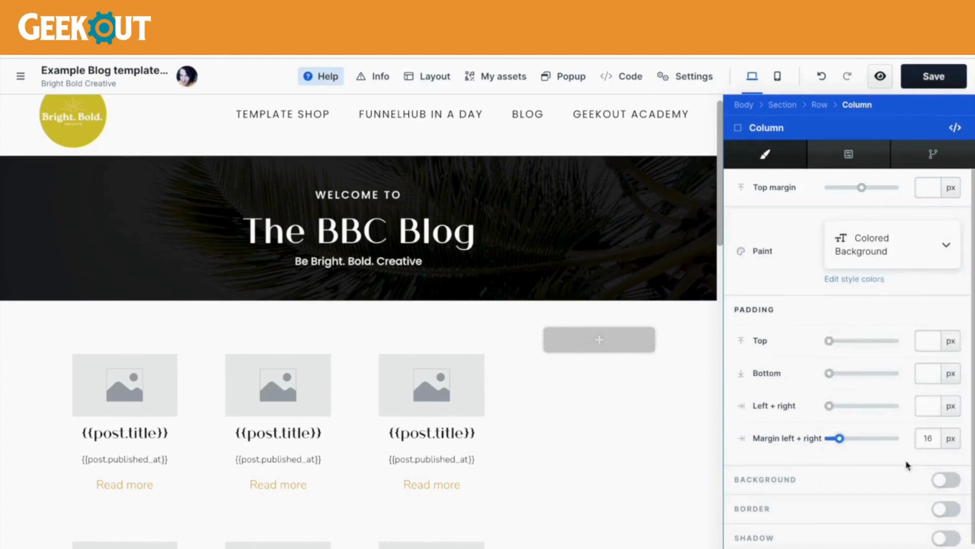
Enable the sidebar column's background and set its background color to the olive-yellow swatch from the style guide
scroll(901, 273, down, 1)
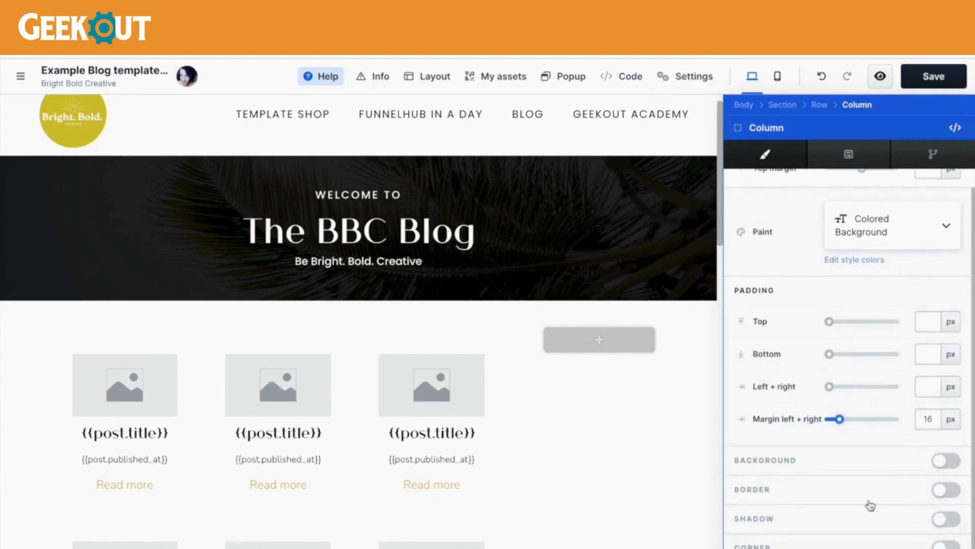
click(946, 461)
scroll(903, 453, down, 10)
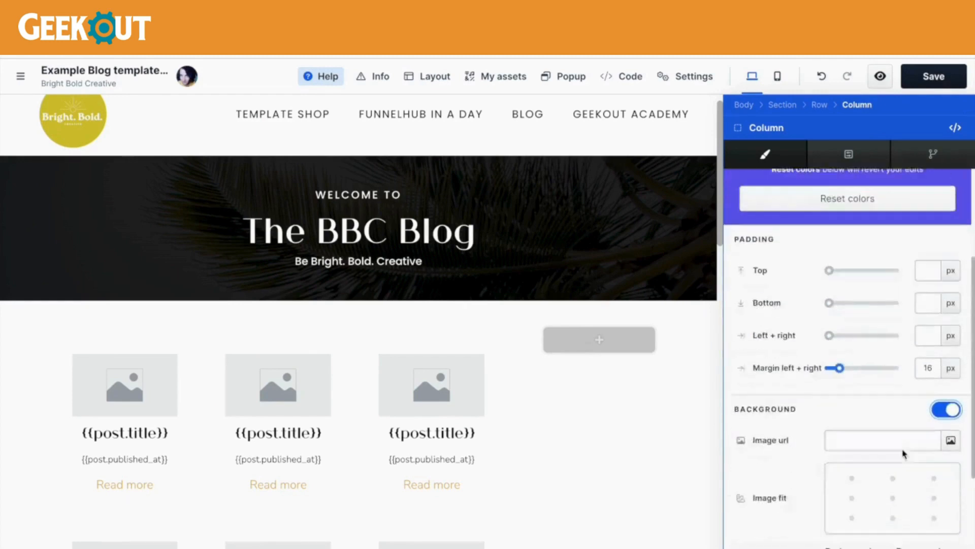
click(850, 456)
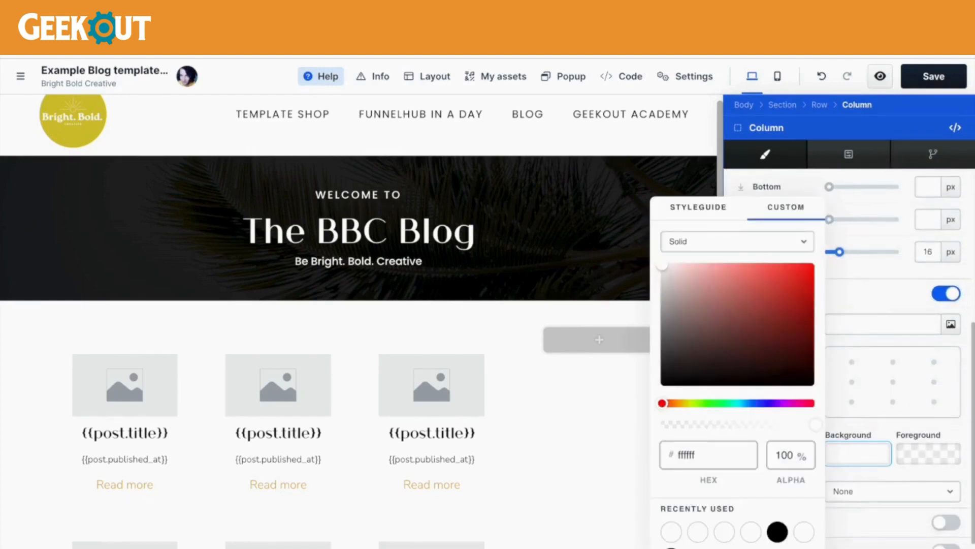
click(696, 208)
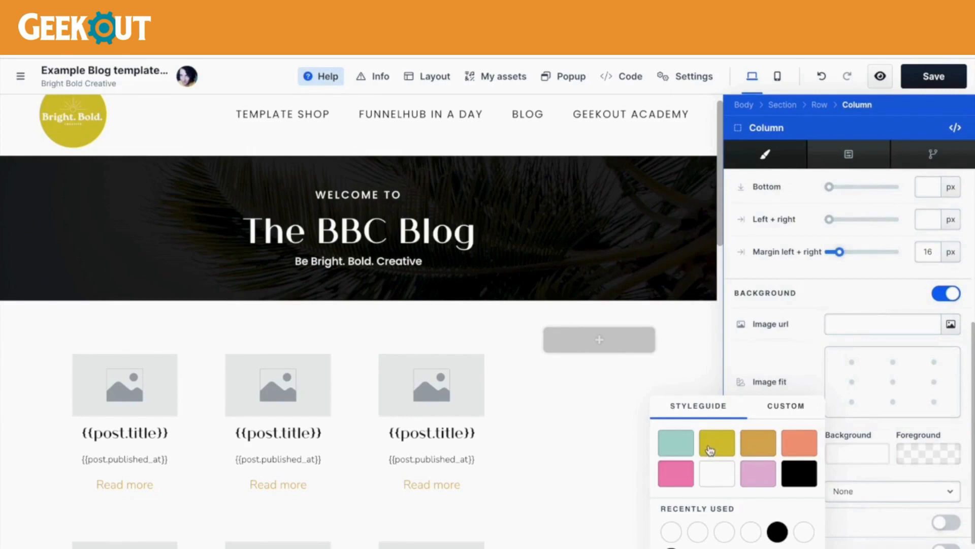
click(710, 449)
click(803, 361)
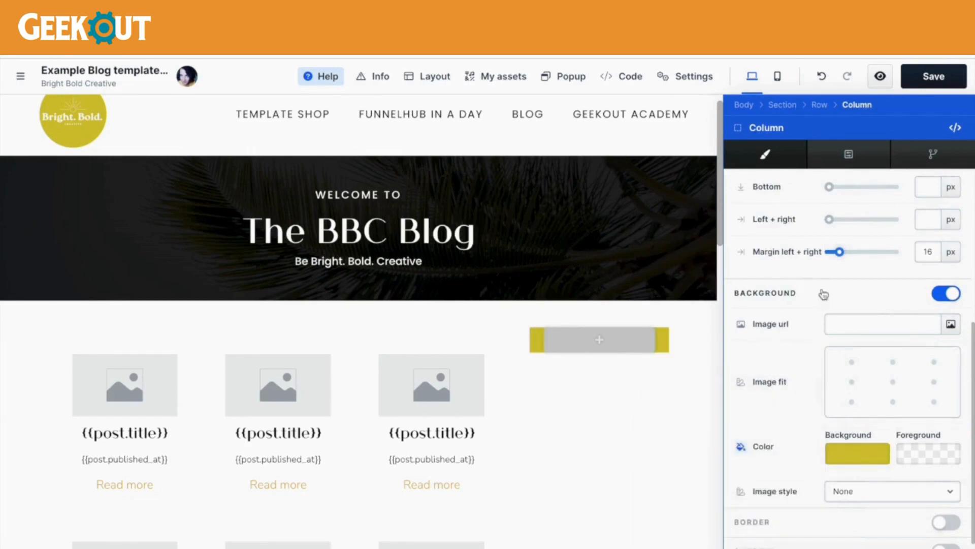
Set the sidebar column's top and bottom padding to 25 px and left and right padding to 10 px, with no side margin
scroll(826, 278, up, 2)
drag(831, 232, 847, 261)
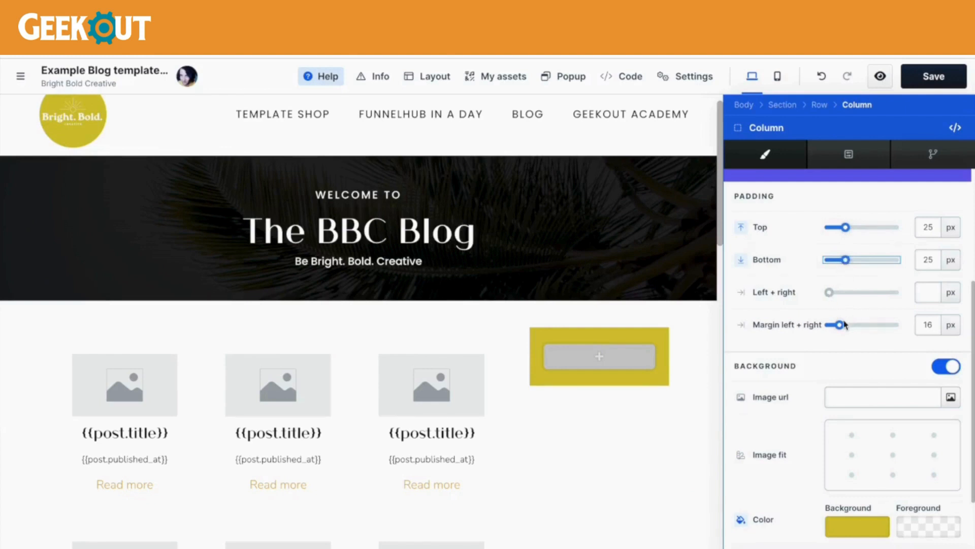
scroll(844, 325, down, 1)
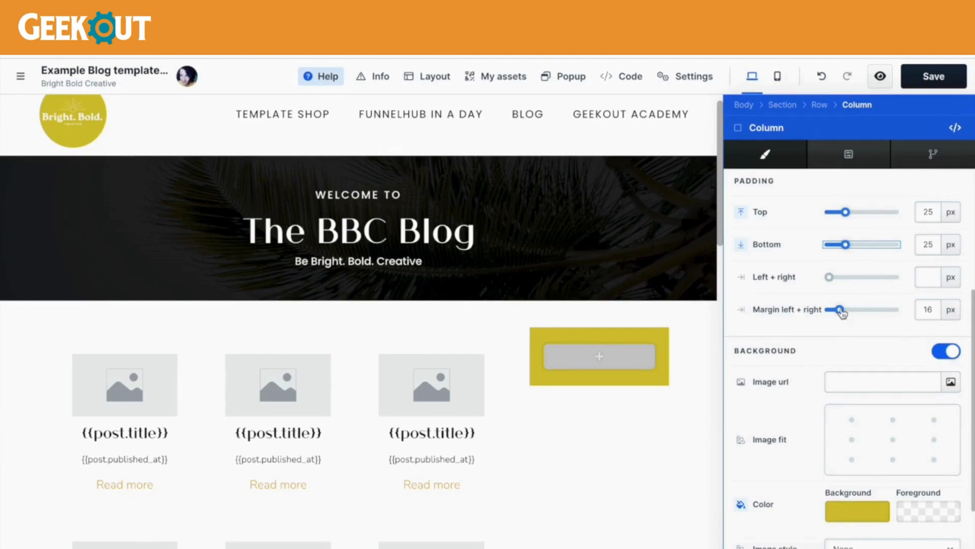
drag(842, 313, 819, 316)
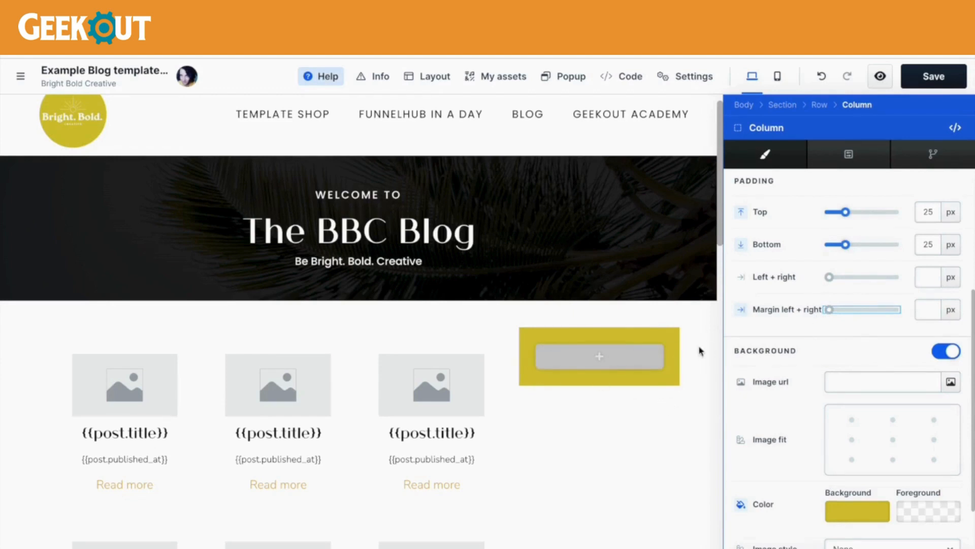
drag(832, 283, 832, 283)
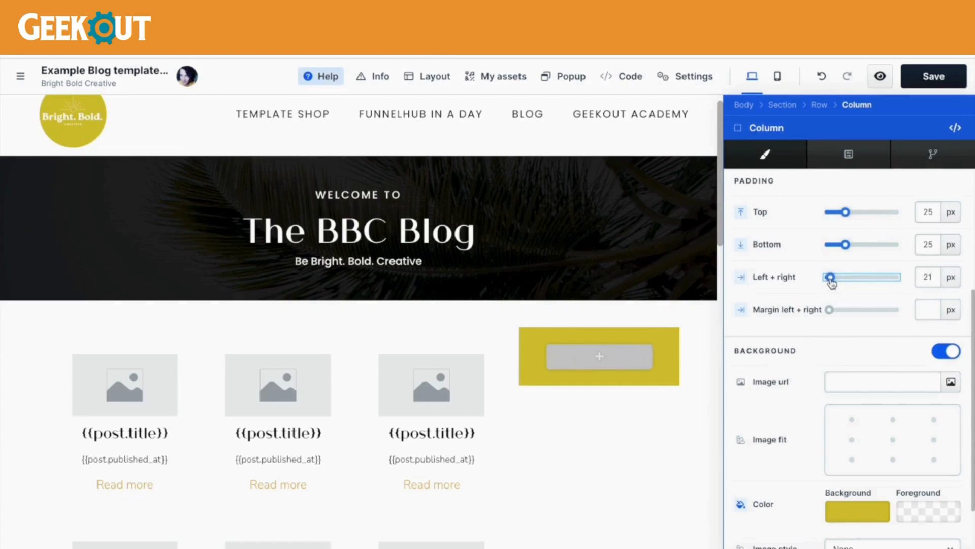
double_click(930, 277)
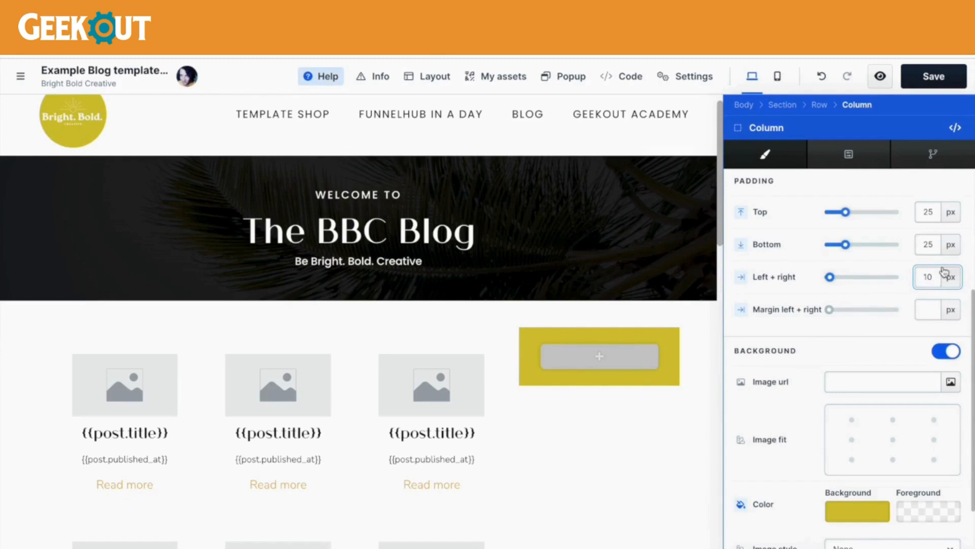
click(680, 433)
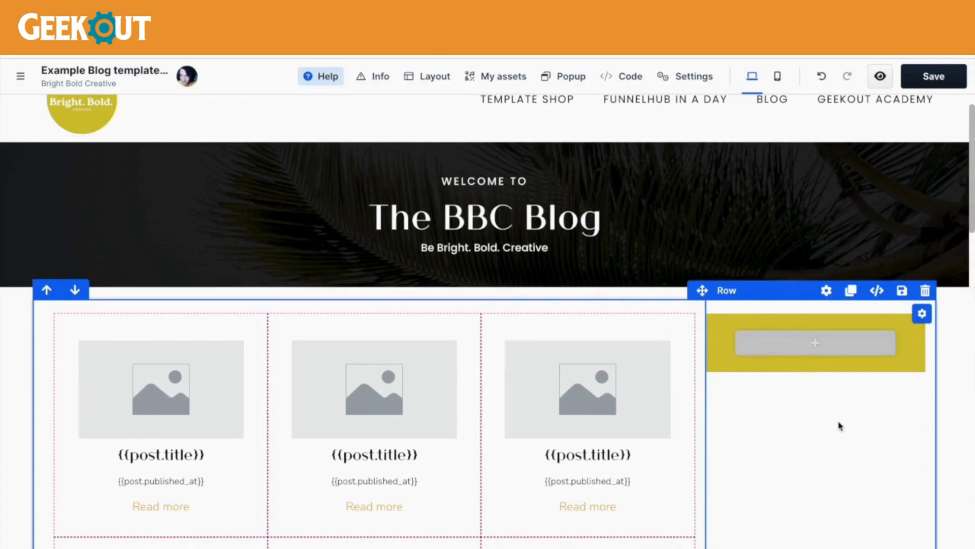
Examine the empty colored sidebar column and compare it with the author sidebars on the Sports & Nutrition and Journey Crafting example blogs
scroll(871, 402, down, 1)
scroll(884, 413, down, 3)
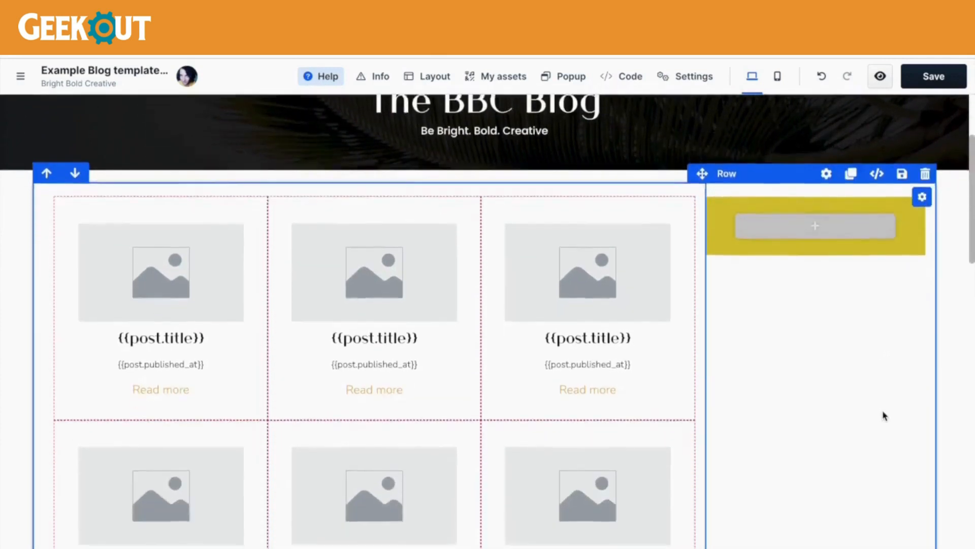
scroll(882, 410, up, 2)
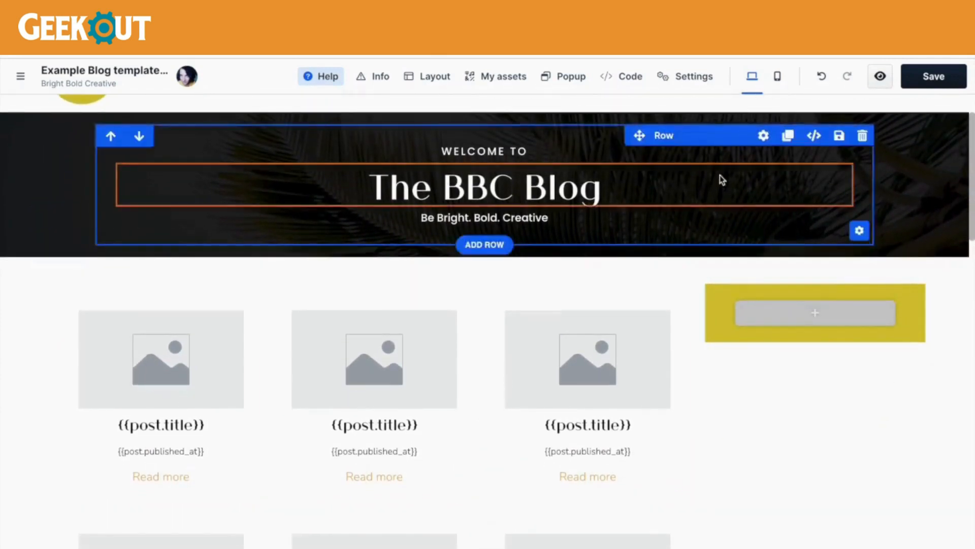
scroll(721, 178, up, 1)
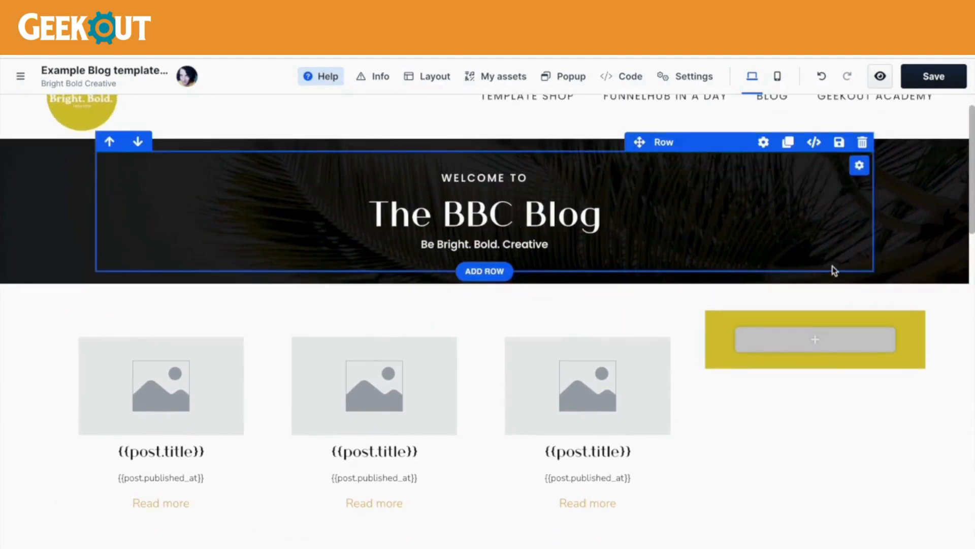
scroll(905, 263, down, 1)
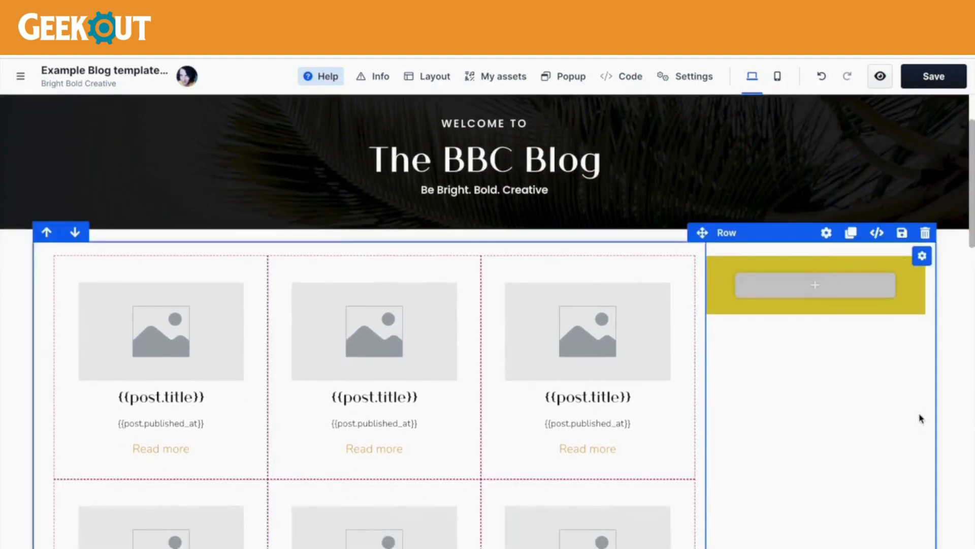
scroll(920, 418, down, 1)
scroll(877, 272, up, 1)
scroll(876, 282, down, 1)
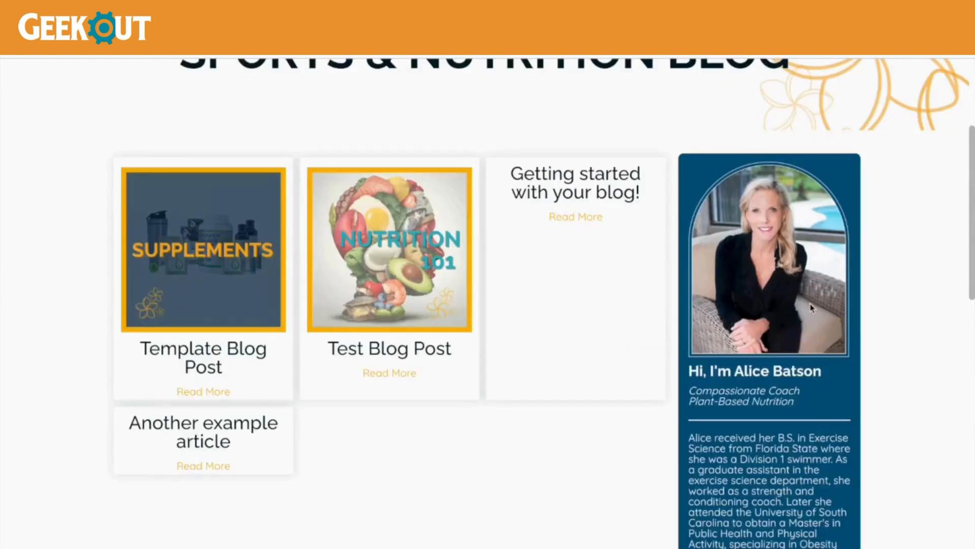
scroll(811, 307, down, 1)
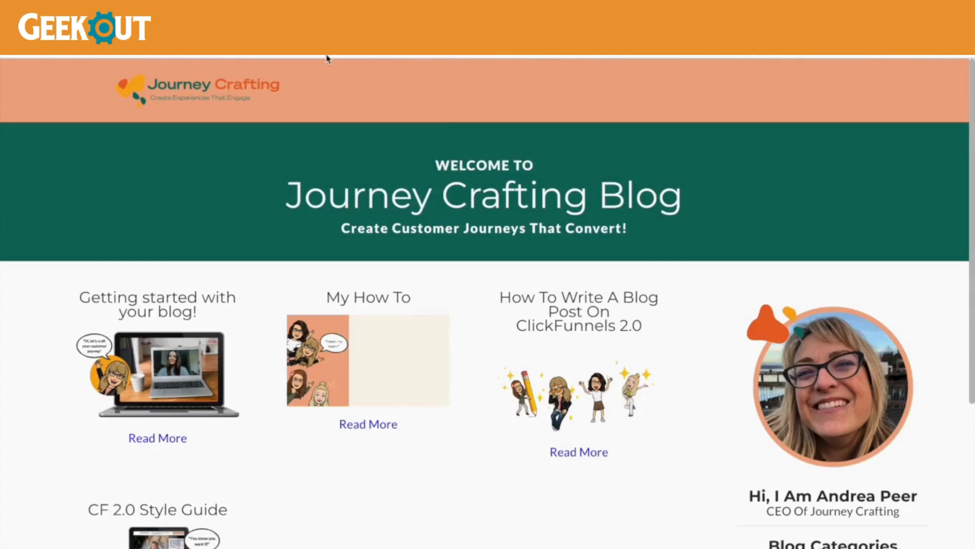
key(super+shift+b)
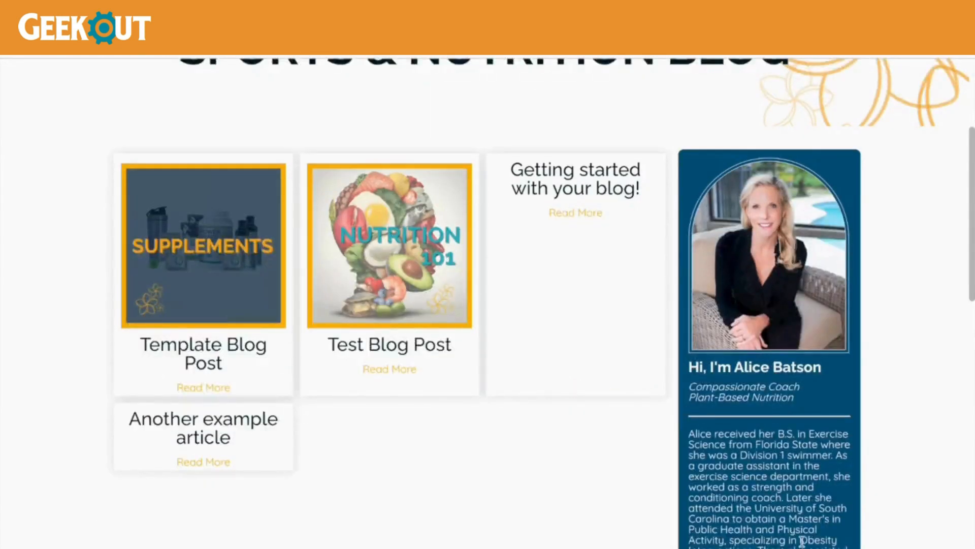
scroll(801, 540, down, 2)
scroll(484, 72, up, 1)
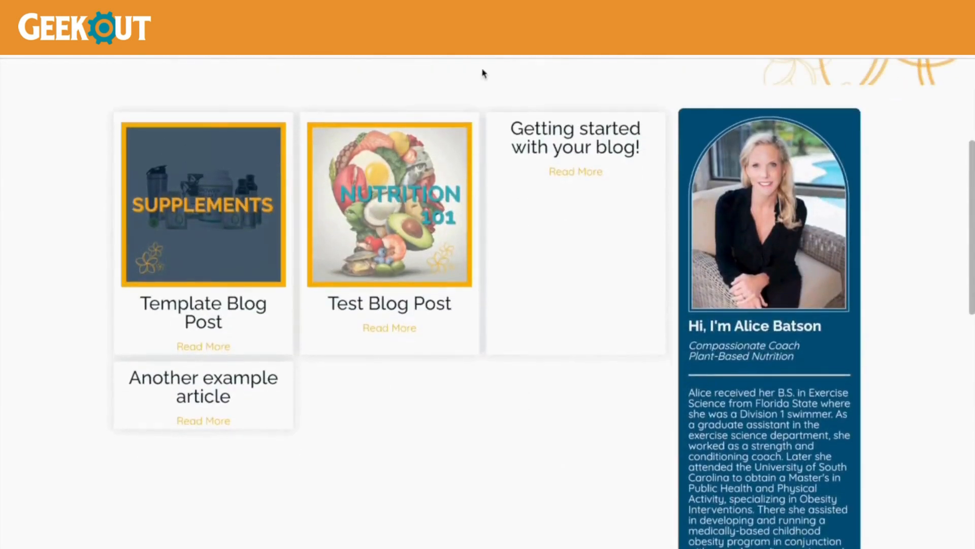
key(super+shift+b)
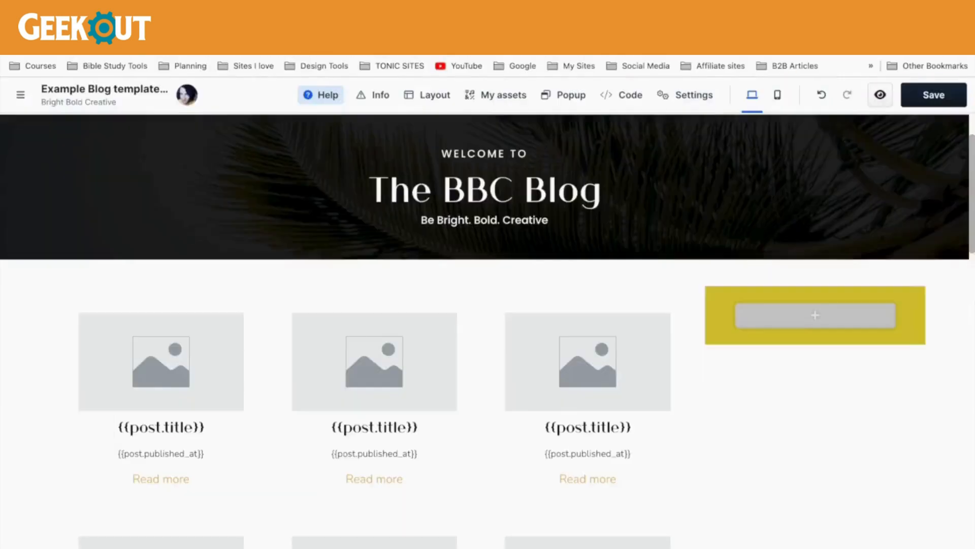
key(super+shift+b)
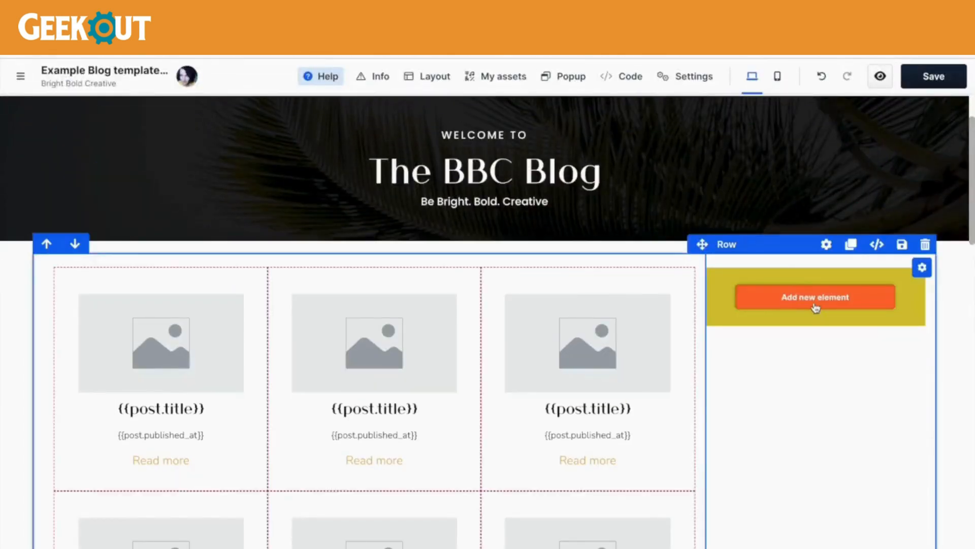
Fill the empty colored sidebar column with an image, a sub headline and a paragraph
click(815, 302)
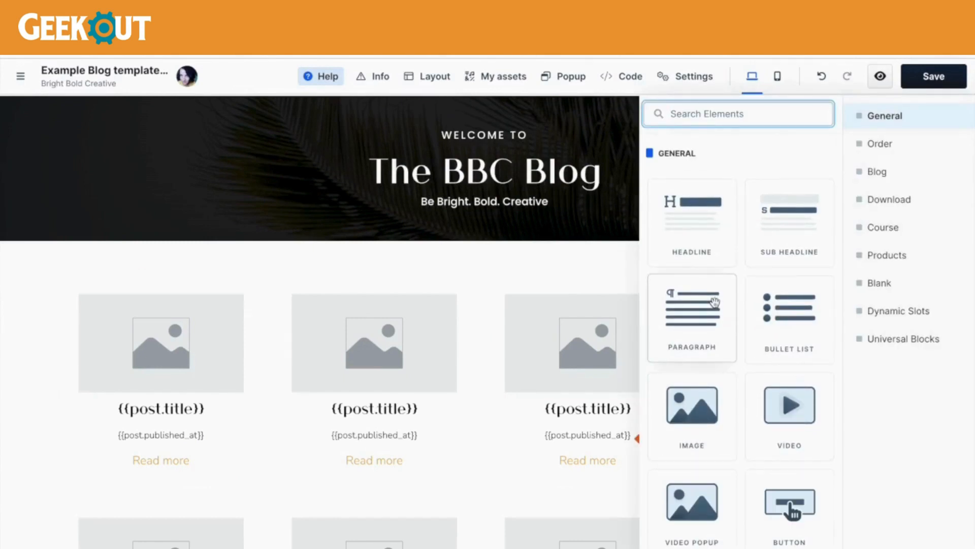
click(616, 359)
scroll(865, 408, down, 2)
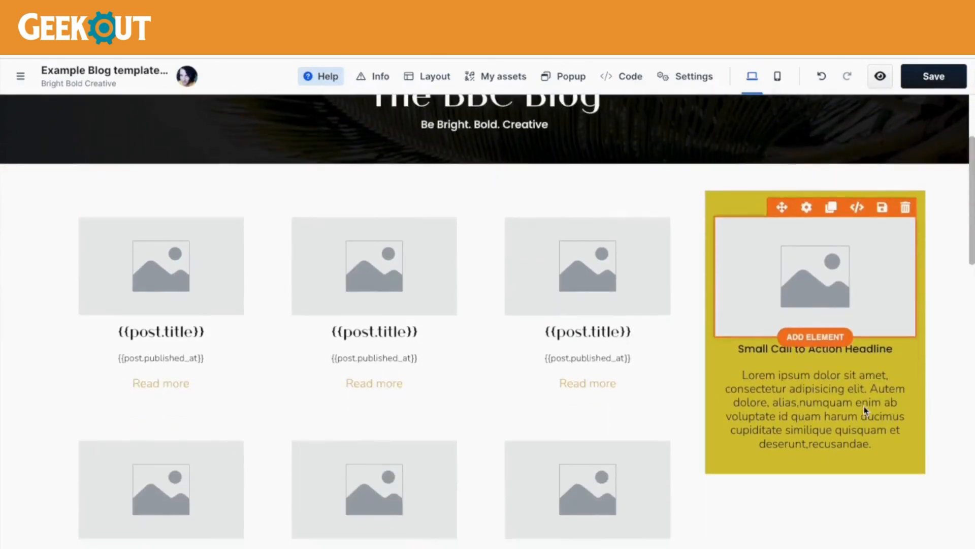
Replace the sidebar's placeholder image with the gallery portrait of the smiling dark-haired woman in a navy shirt, head tilted
mouse_move(851, 257)
scroll(849, 251, down, 1)
click(807, 164)
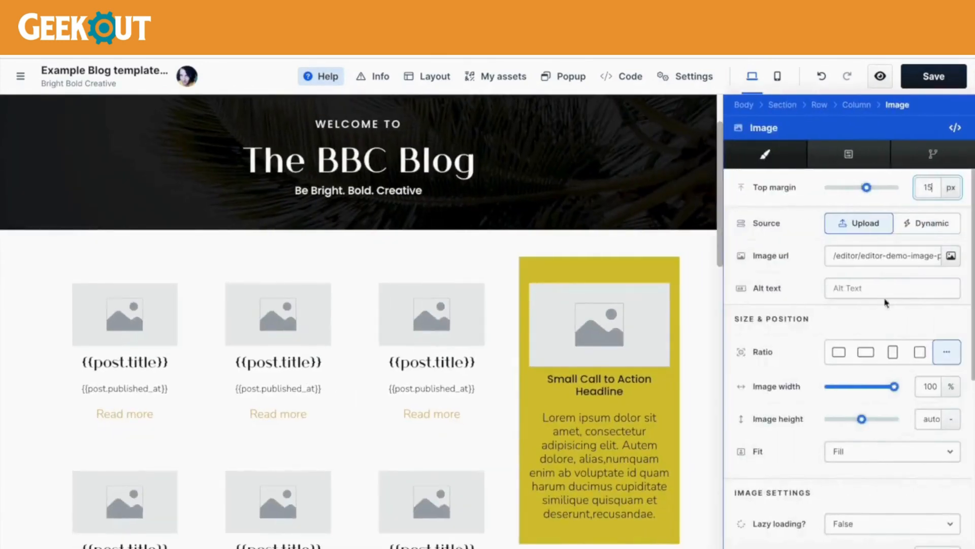
click(952, 258)
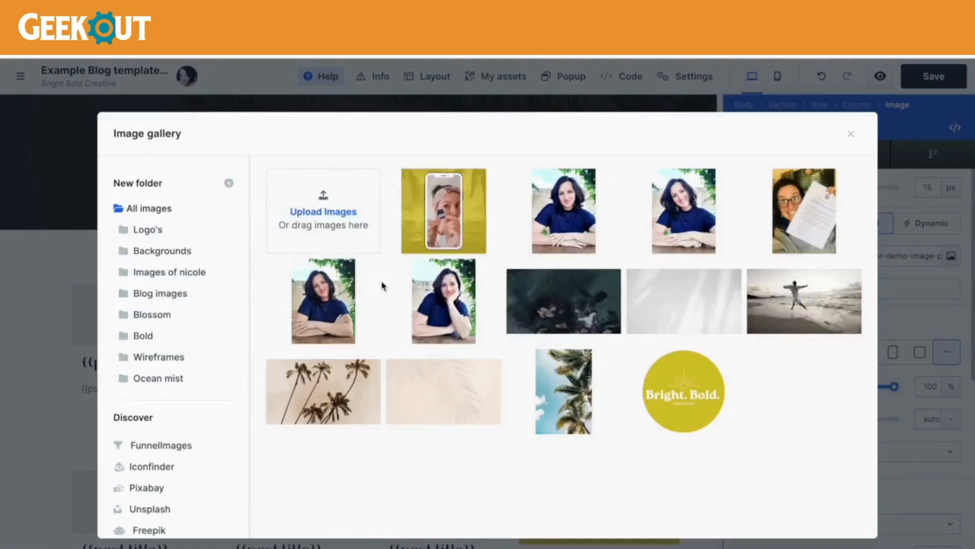
click(684, 201)
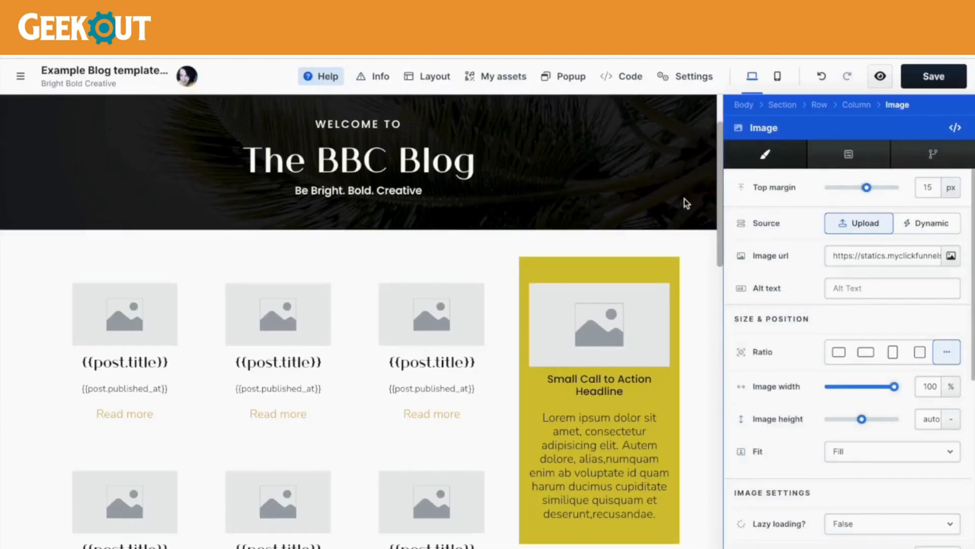
click(660, 412)
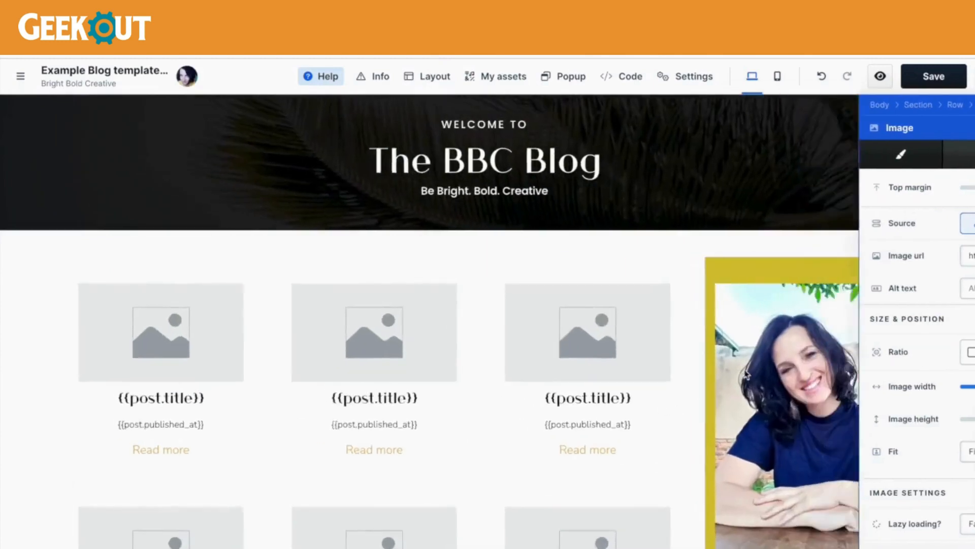
Add bullet lists between the sub headline and the paragraph in the sidebar column
scroll(819, 380, down, 3)
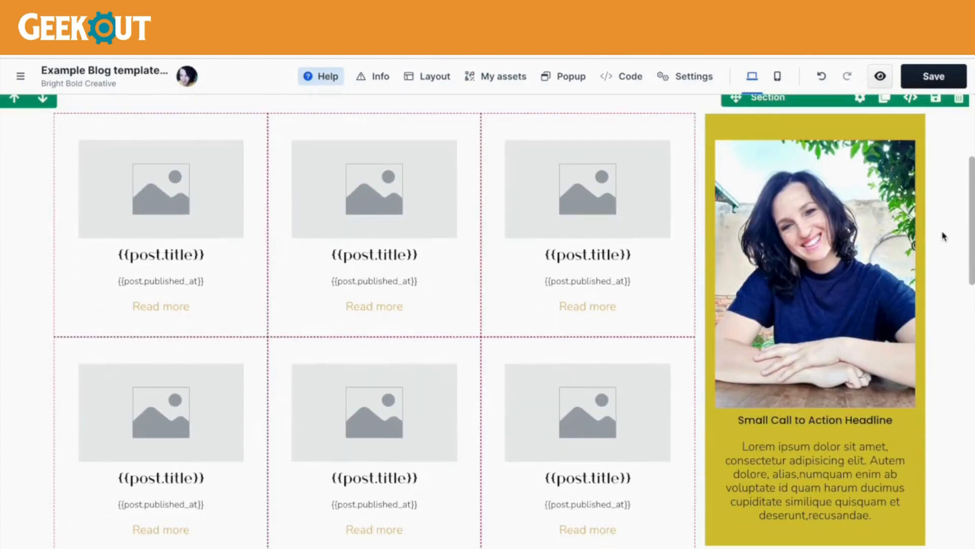
scroll(944, 236, down, 2)
click(830, 359)
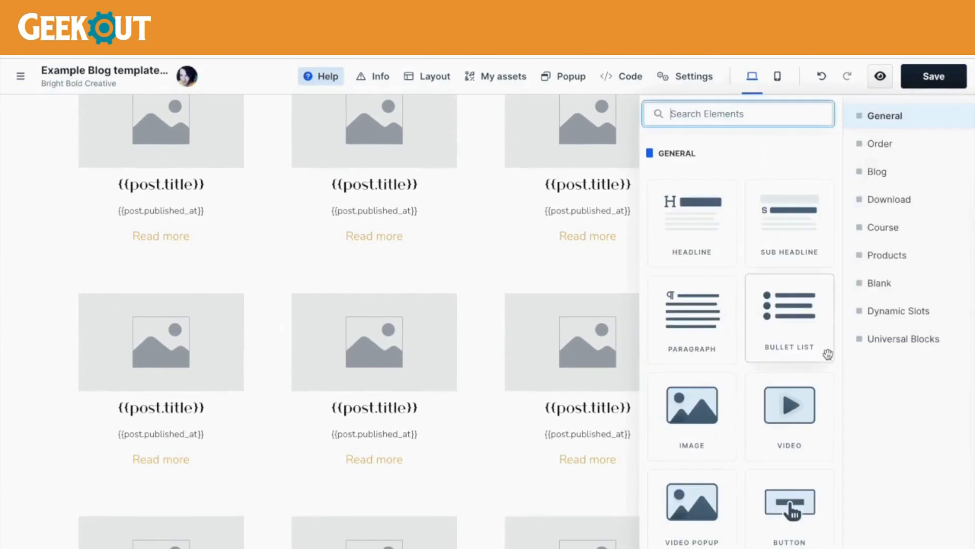
click(787, 316)
click(829, 358)
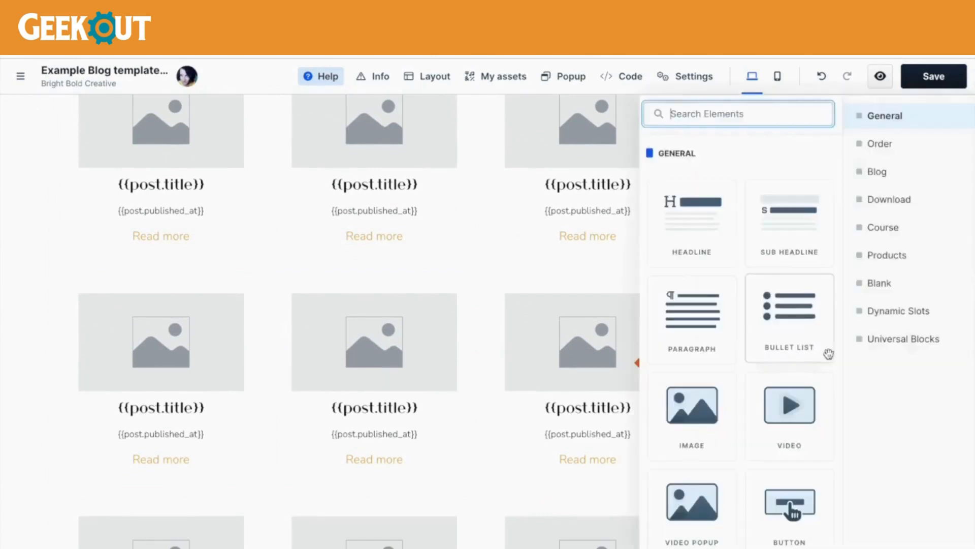
click(828, 352)
click(569, 323)
Replace the sidebar sub headline with a "Hi, I'm" greeting containing the author's first name, and left-align it
double_click(756, 349)
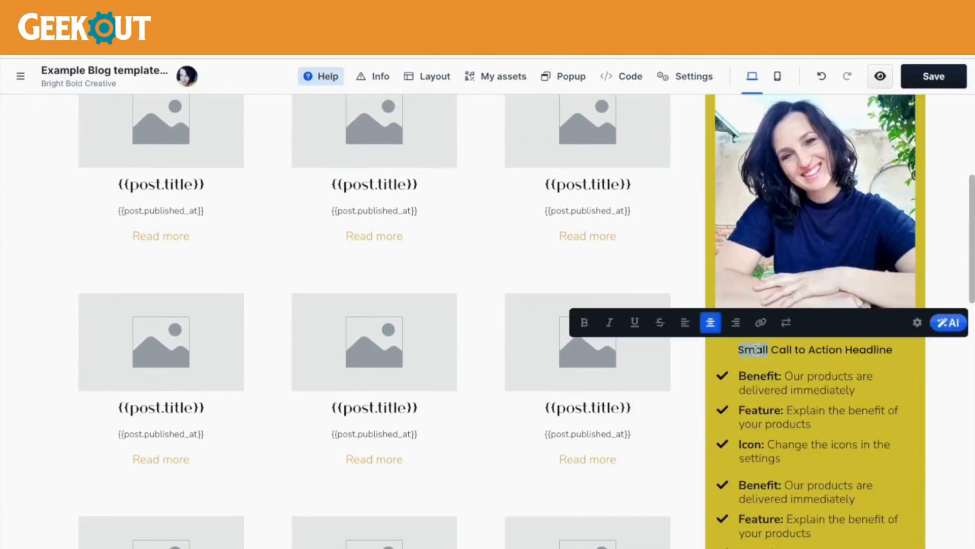
text(Hi, I)
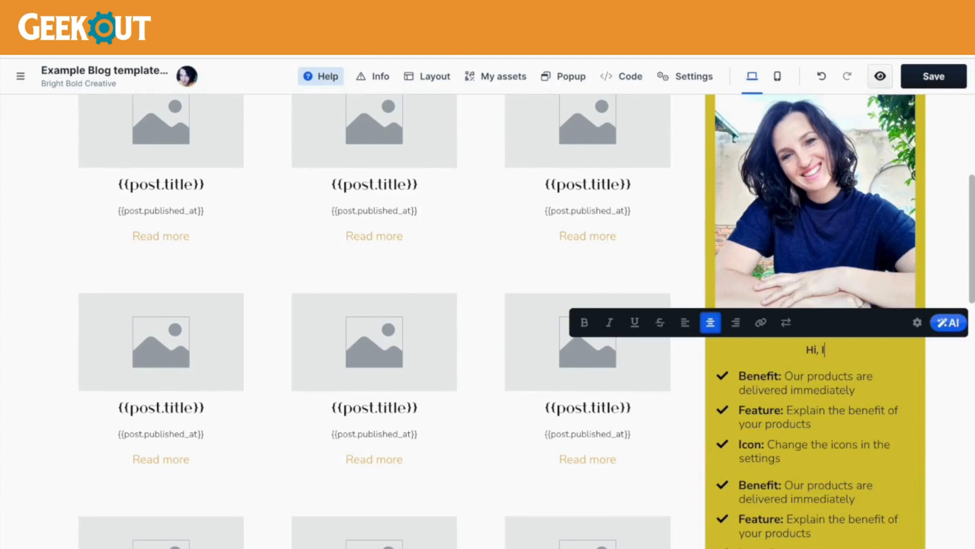
text('m Nicole)
click(684, 325)
click(902, 435)
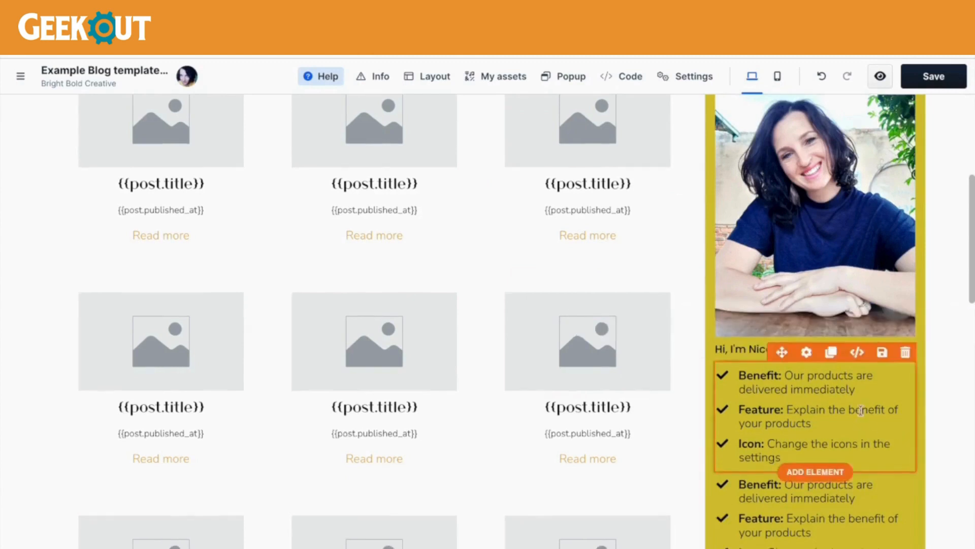
Delete all the bullet lists from the sidebar column, leaving the image, greeting and paragraph
scroll(891, 356, down, 1)
click(904, 308)
click(895, 345)
scroll(894, 342, down, 1)
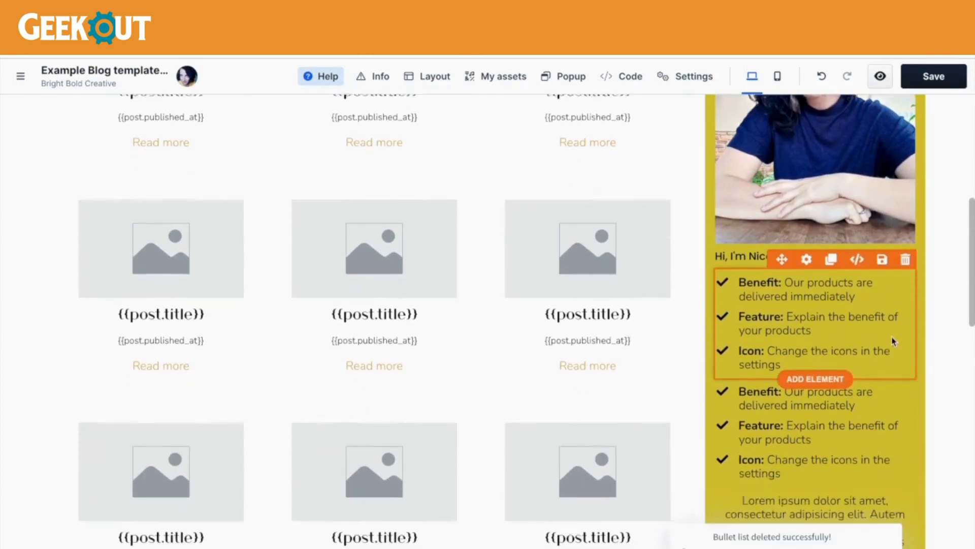
click(904, 247)
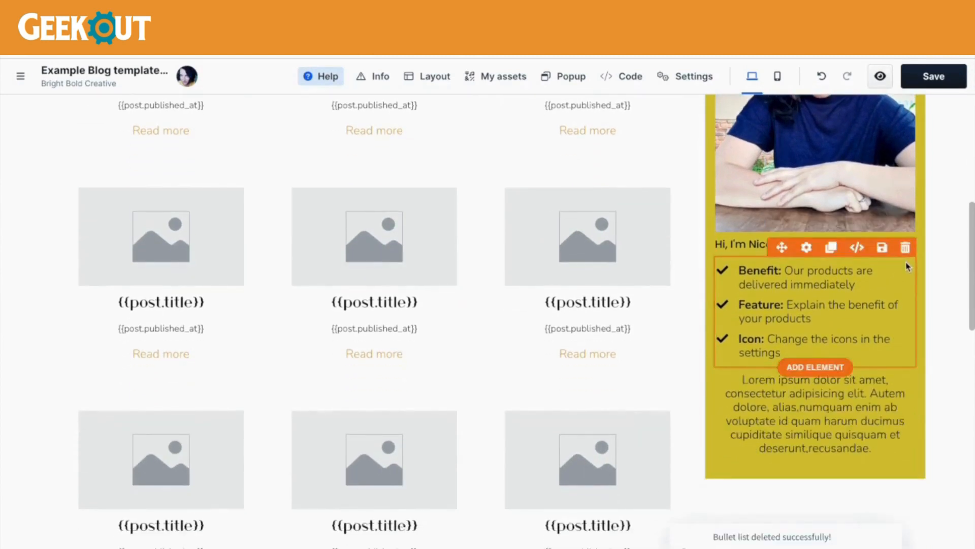
click(905, 247)
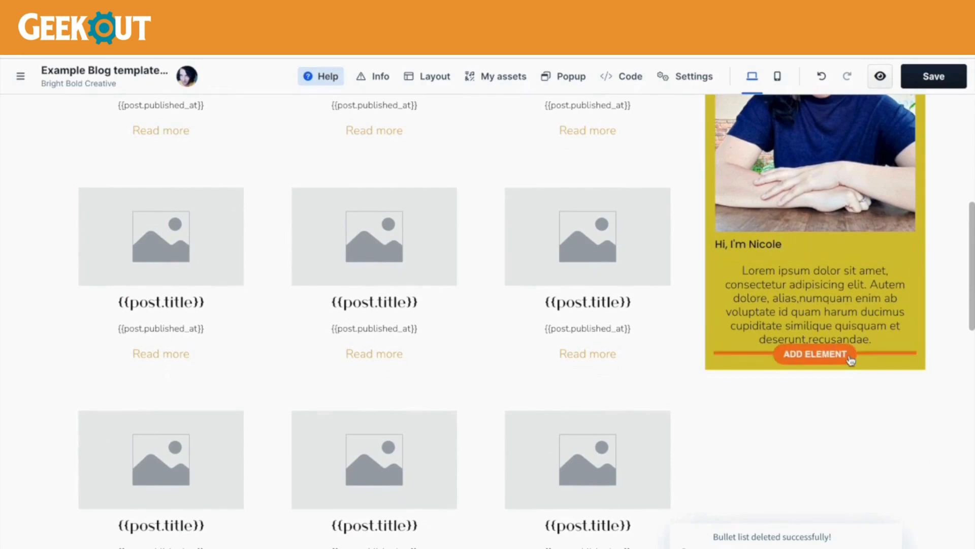
Set the sidebar greeting's typography style to XL and its top margin to 25 px
click(807, 223)
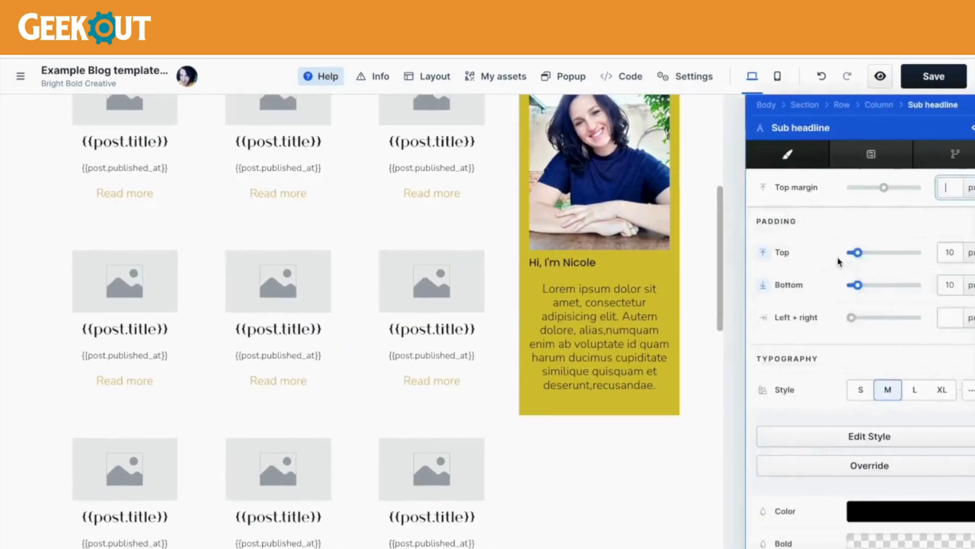
click(907, 391)
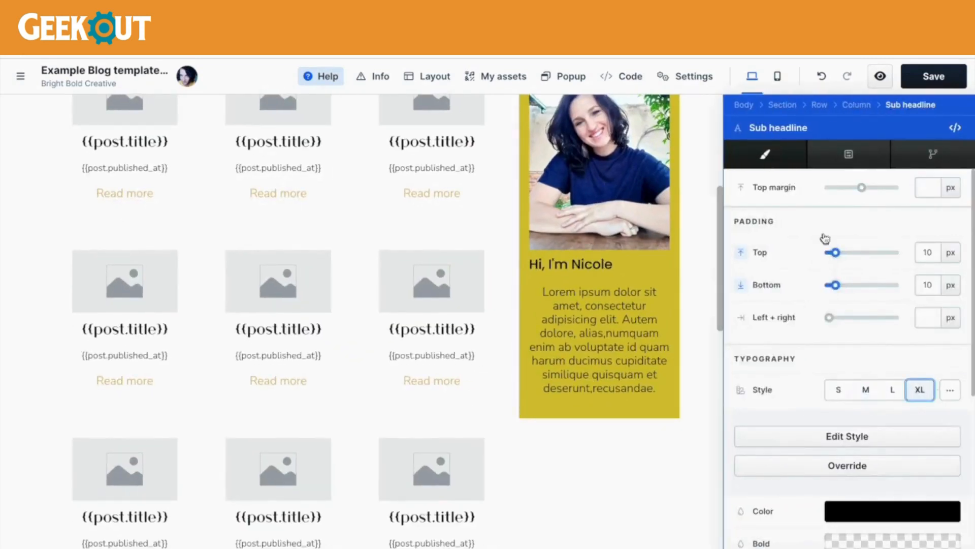
drag(862, 188, 870, 188)
key(Escape)
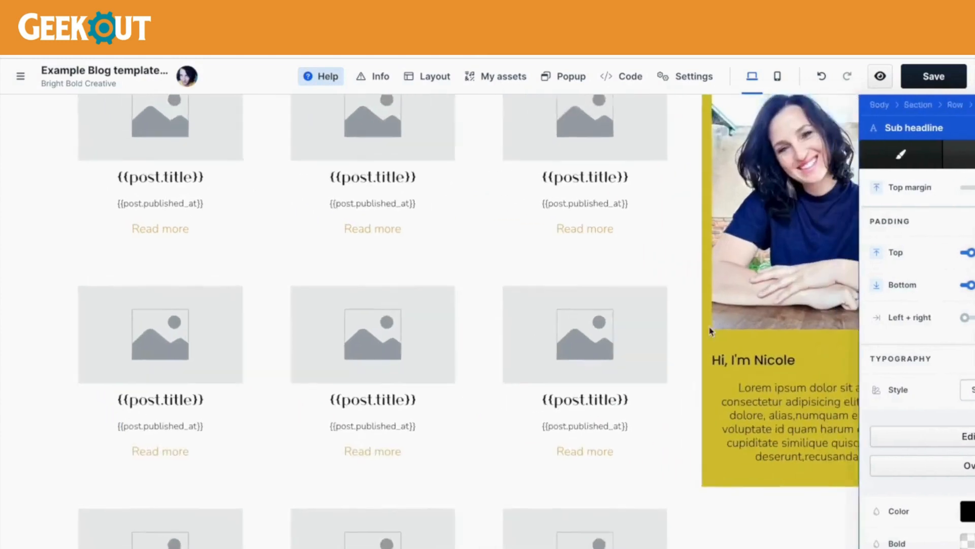
Reduce the top margin of the sidebar greeting slightly to bring it closer to the portrait
scroll(819, 320, down, 1)
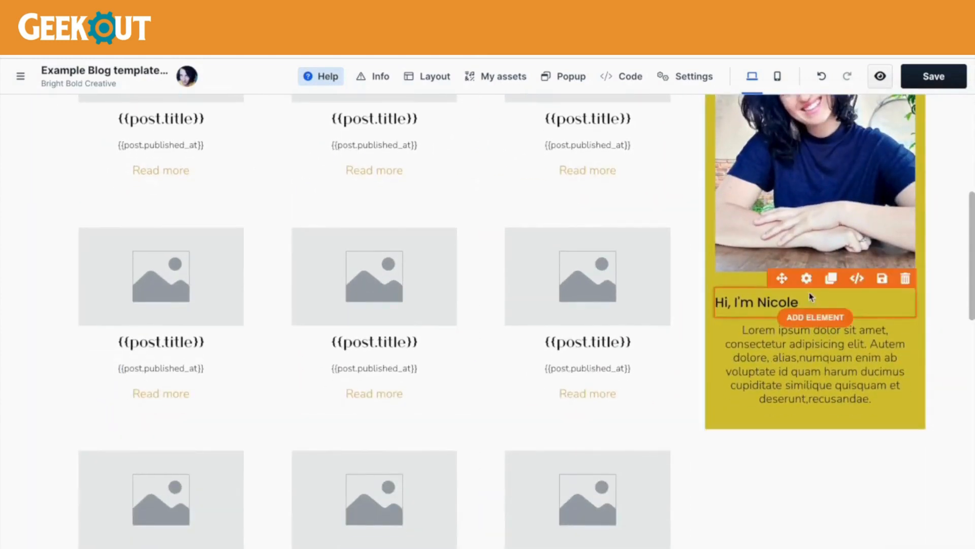
click(810, 298)
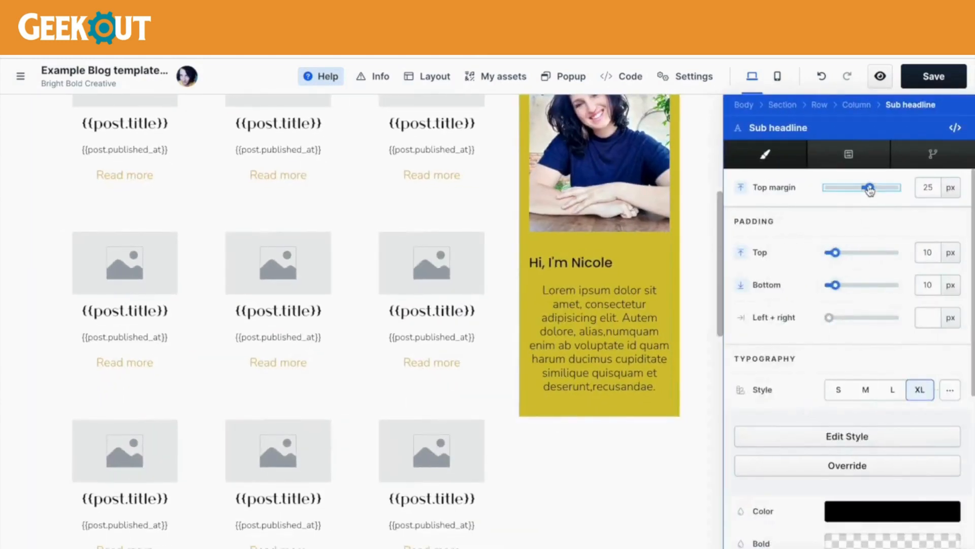
drag(871, 189, 868, 189)
click(703, 300)
Left-align the placeholder paragraph below the greeting in the sidebar column
click(814, 384)
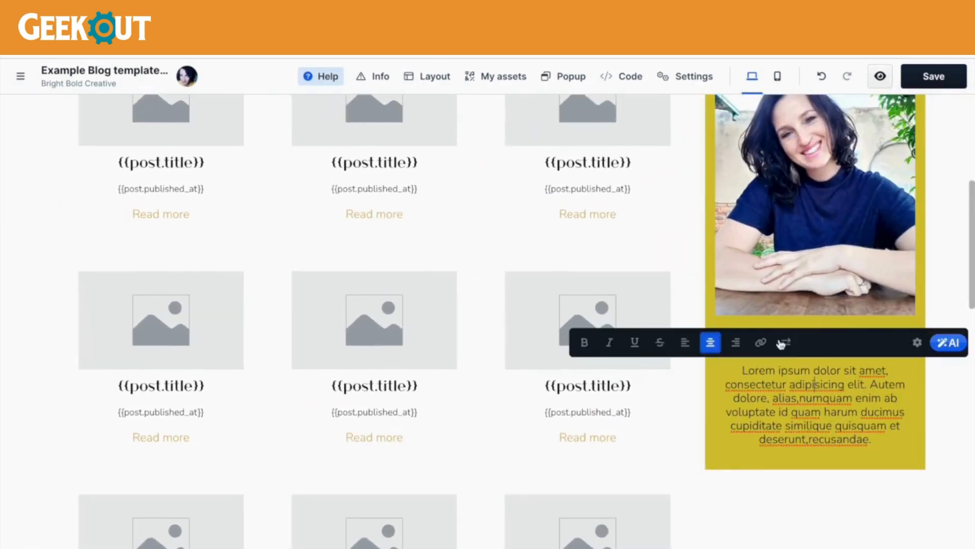
click(685, 342)
click(877, 508)
scroll(922, 389, down, 1)
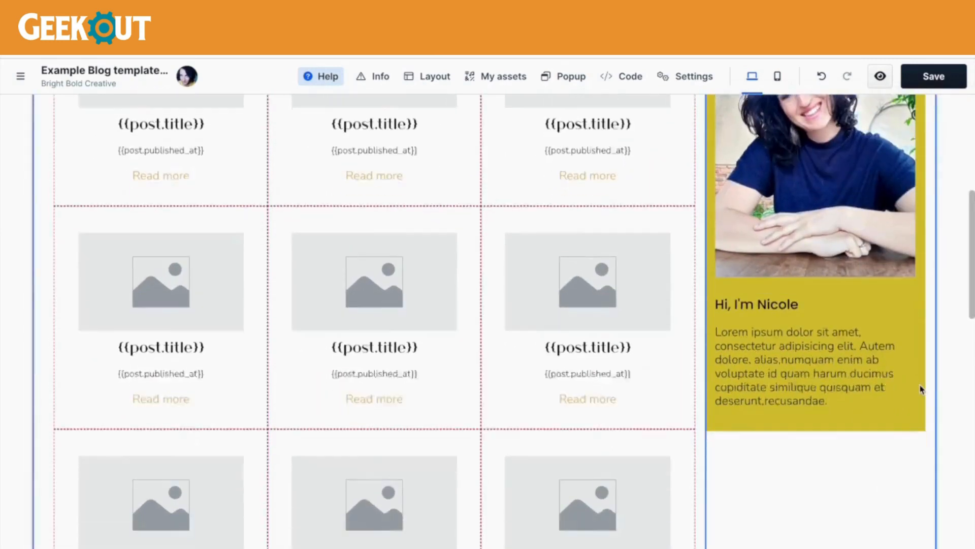
scroll(921, 389, up, 1)
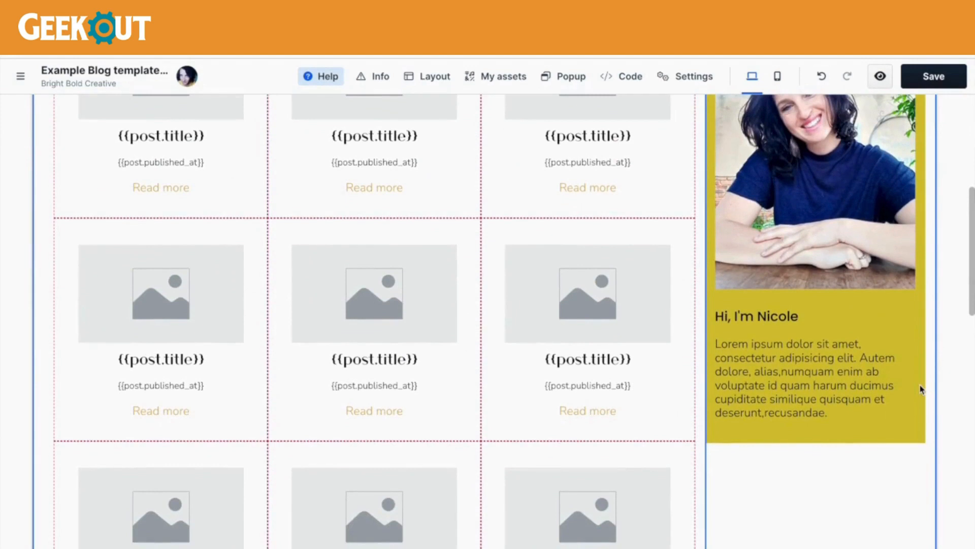
scroll(921, 386, down, 1)
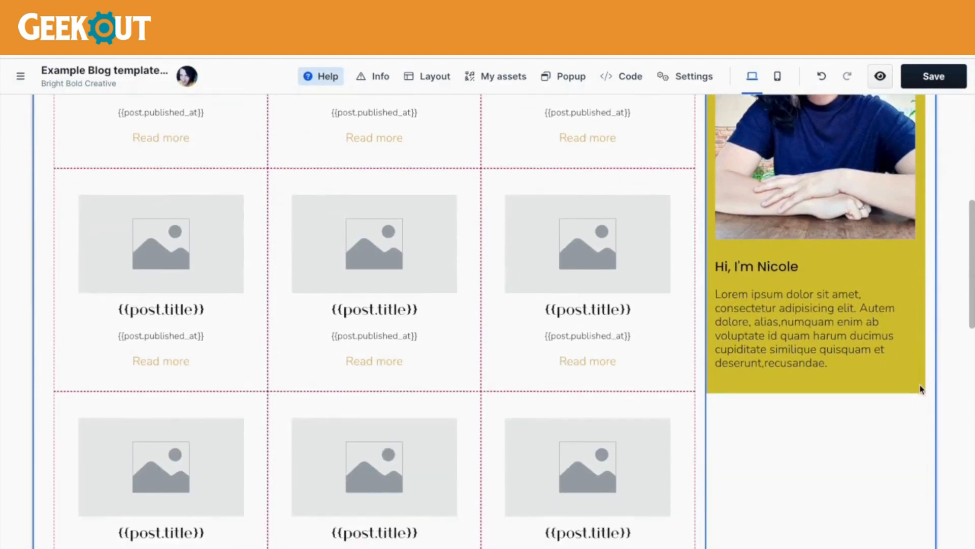
scroll(921, 389, down, 2)
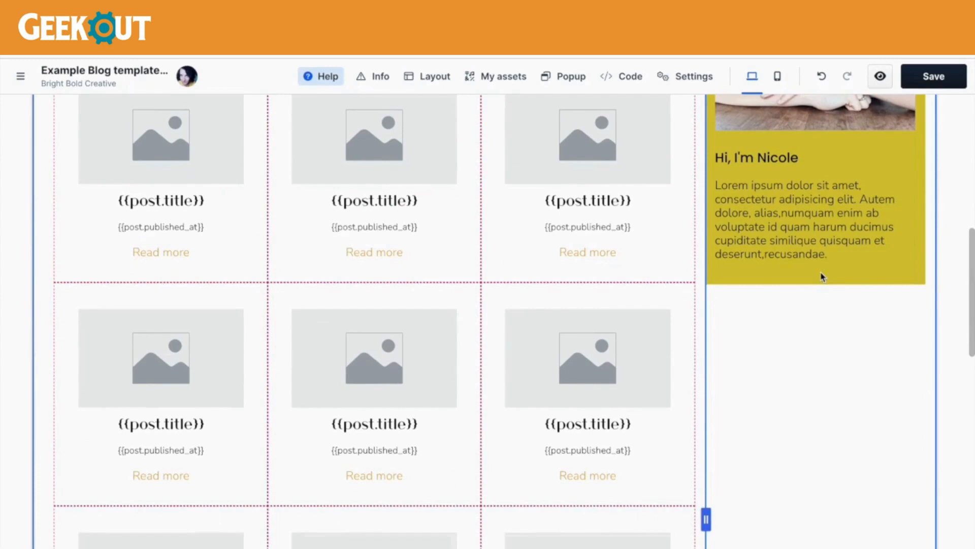
Add an image element below the sidebar paragraph and delete the surplus second image placeholder
scroll(823, 277, up, 6)
scroll(821, 276, down, 4)
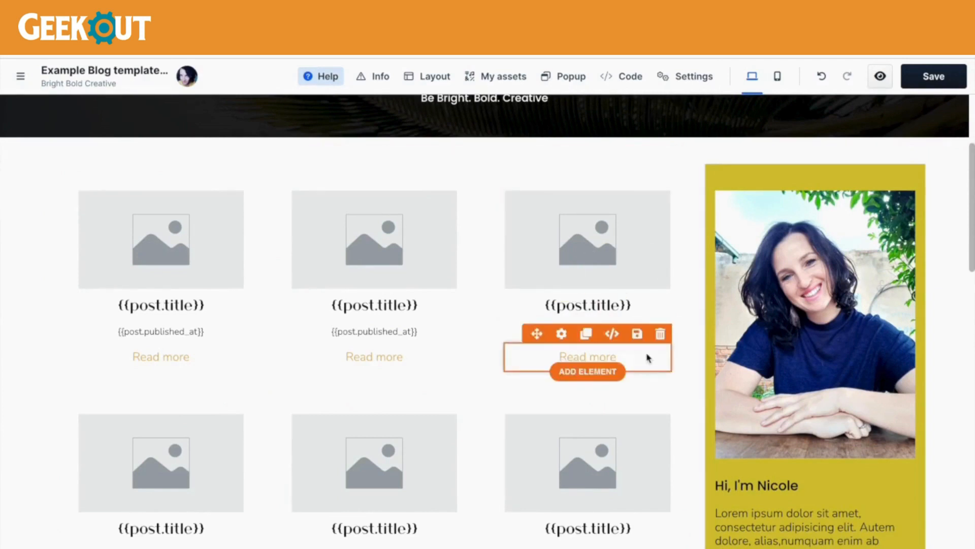
scroll(646, 355, down, 1)
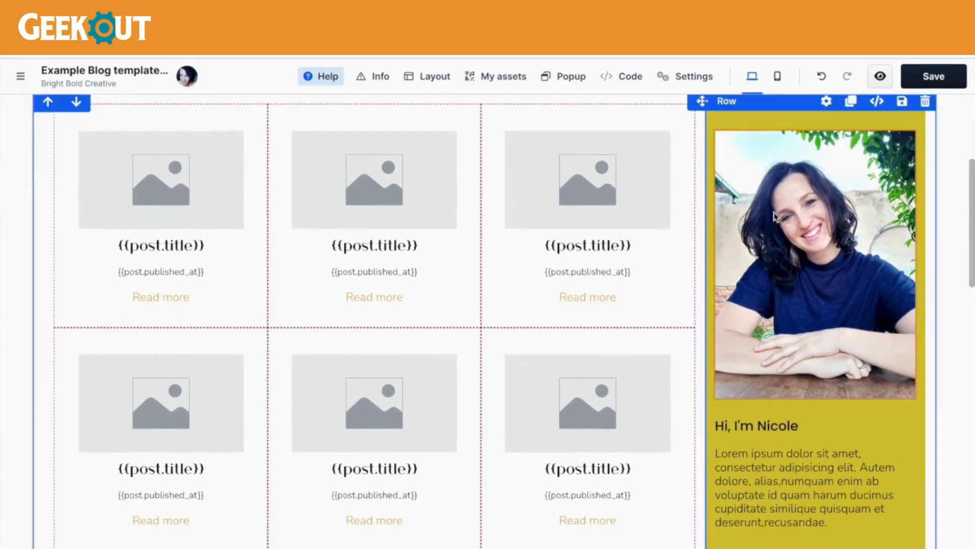
scroll(858, 378, down, 2)
scroll(859, 377, up, 1)
scroll(859, 376, down, 2)
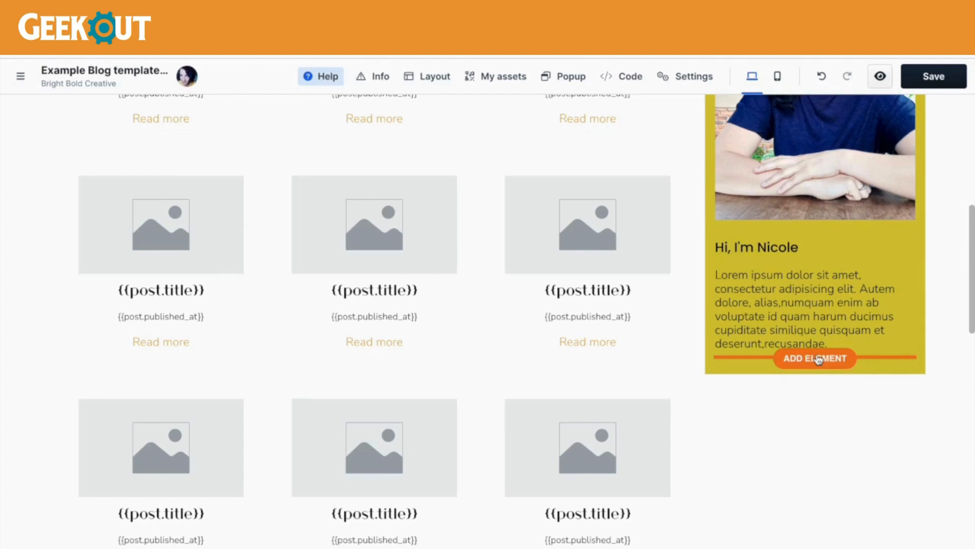
click(819, 358)
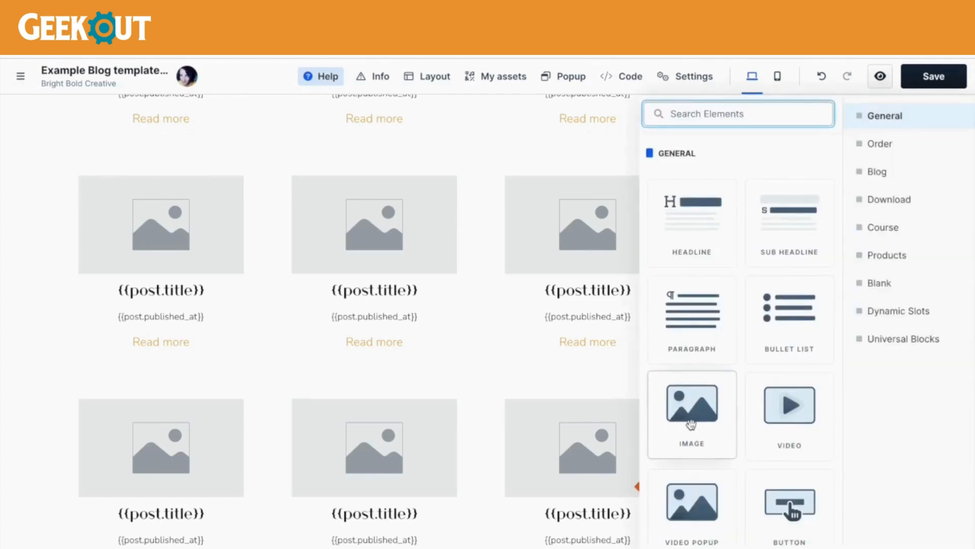
click(658, 391)
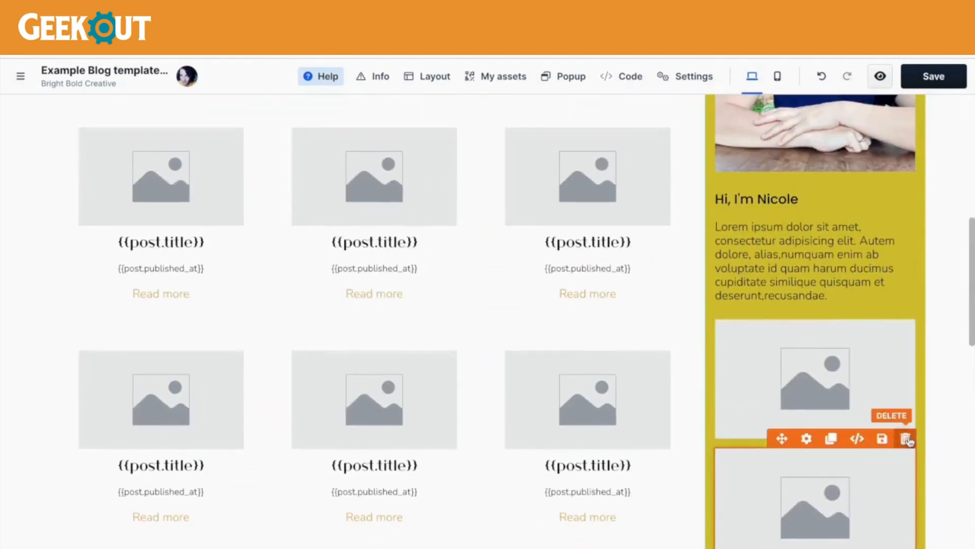
click(907, 440)
Set the new sidebar image placeholder's top margin to 60 px
click(807, 308)
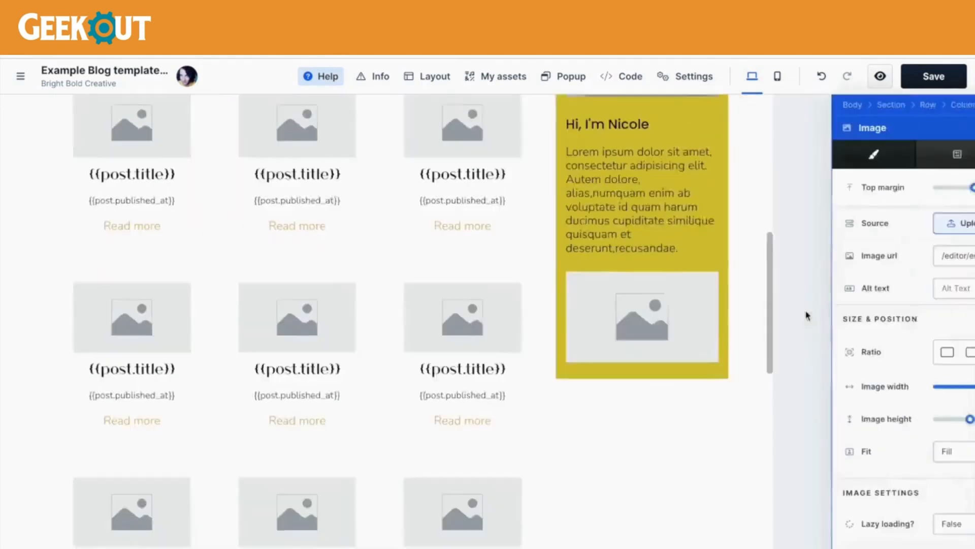
drag(867, 188, 882, 192)
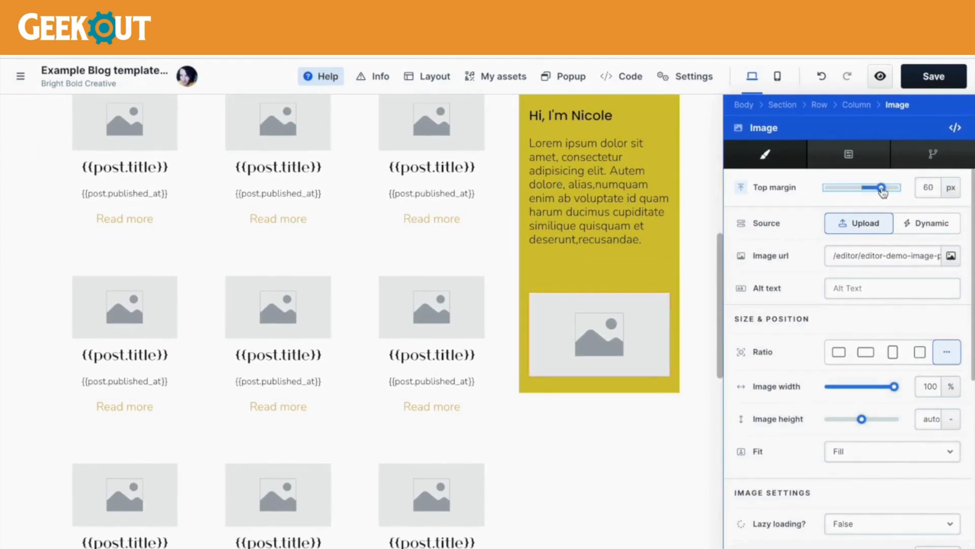
click(658, 222)
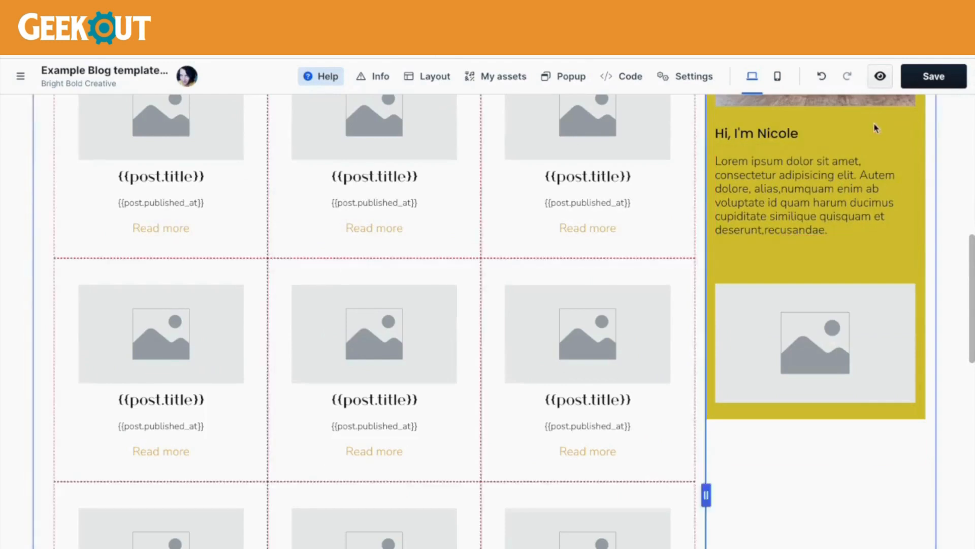
Clone the sidebar greeting and move the copy below the image placeholder
click(908, 134)
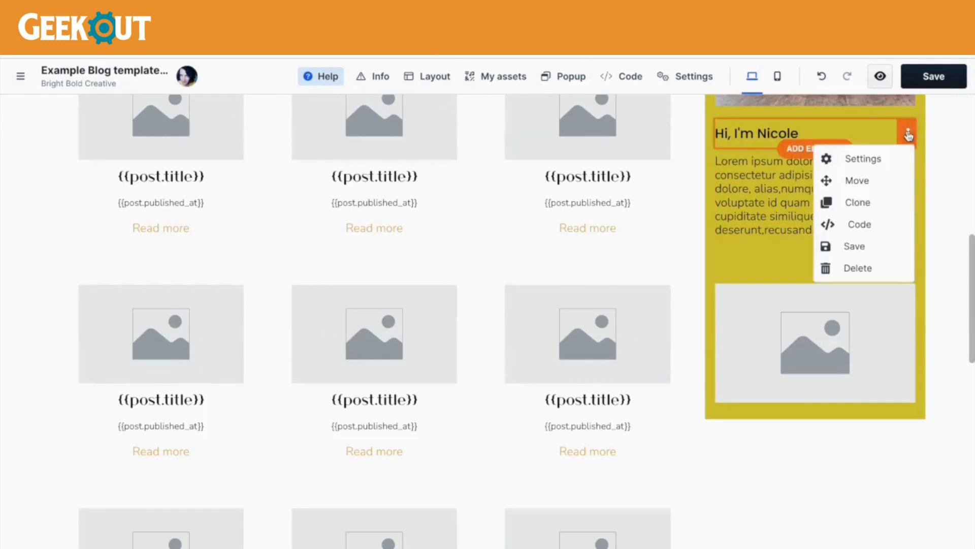
click(875, 203)
mouse_move(817, 175)
mouse_down()
mouse_move(845, 378)
mouse_move(822, 437)
mouse_up()
Replace the cloned greeting's text with "This blog was built on ClickFunnels 2.0! Try it for yourself, get a FREE 14 day trial today!"
triple_click(772, 432)
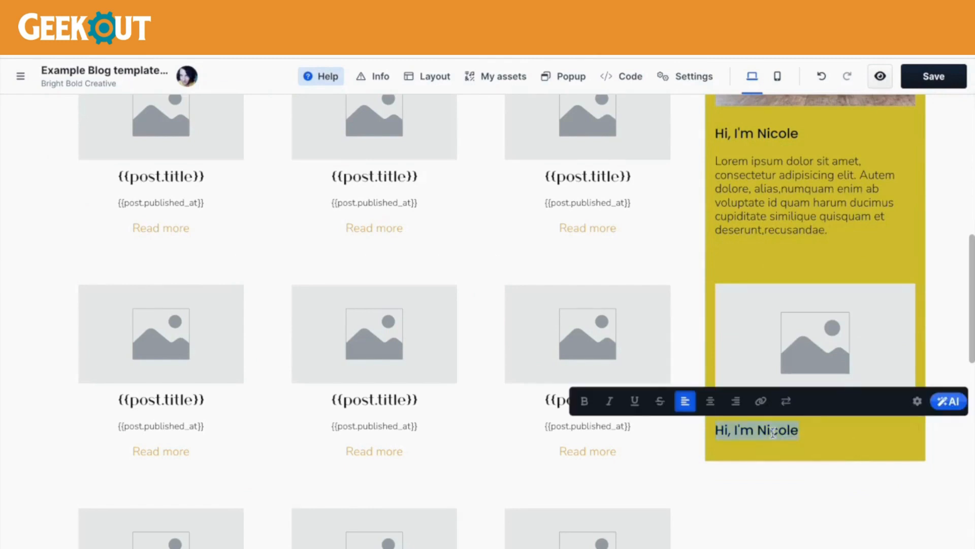
text(This blog was buil)
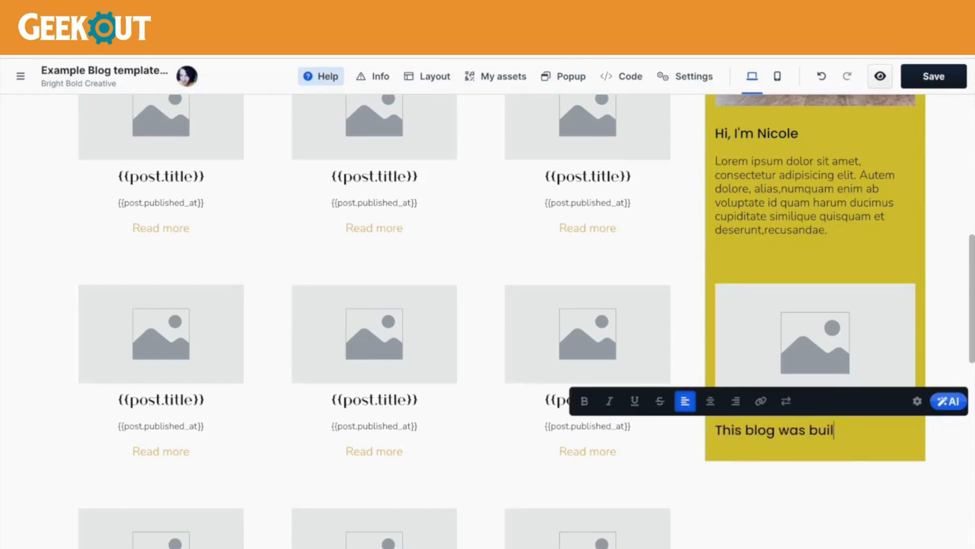
text(t on Clickfu)
text(un)
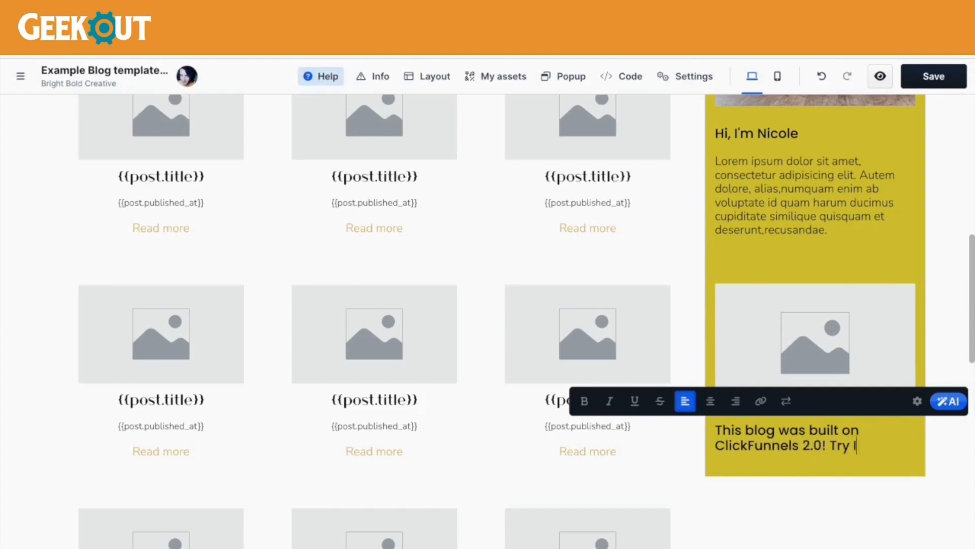
text(For for your)
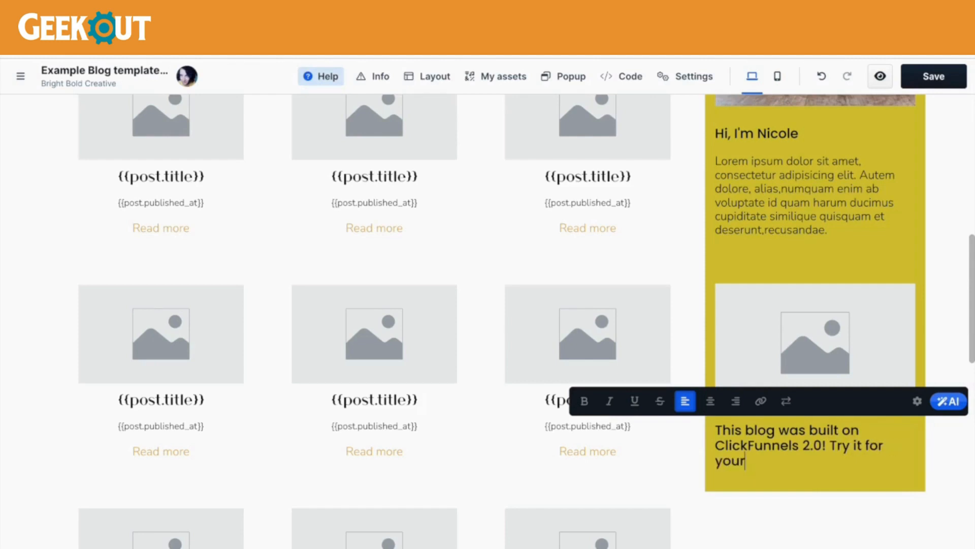
text(self, get a FREE )
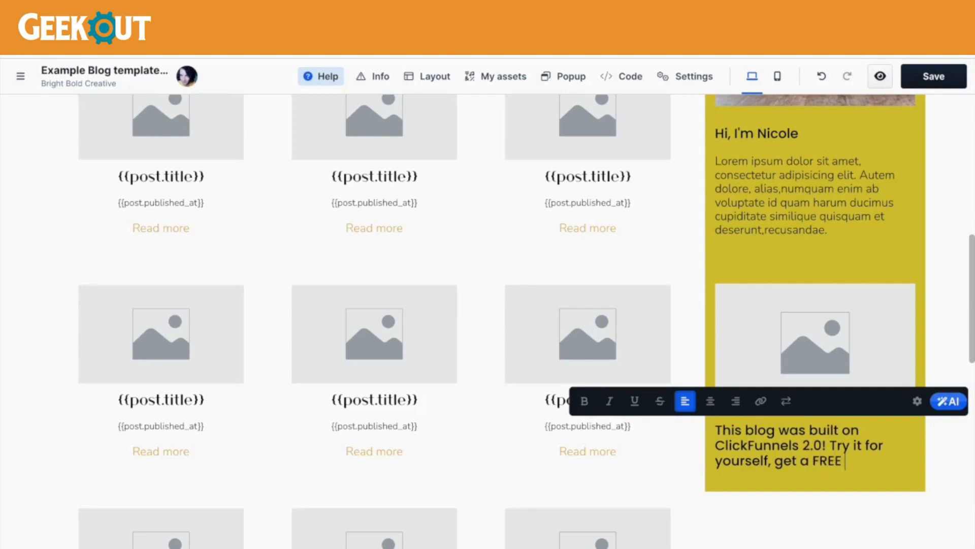
text(14 Day trial today!)
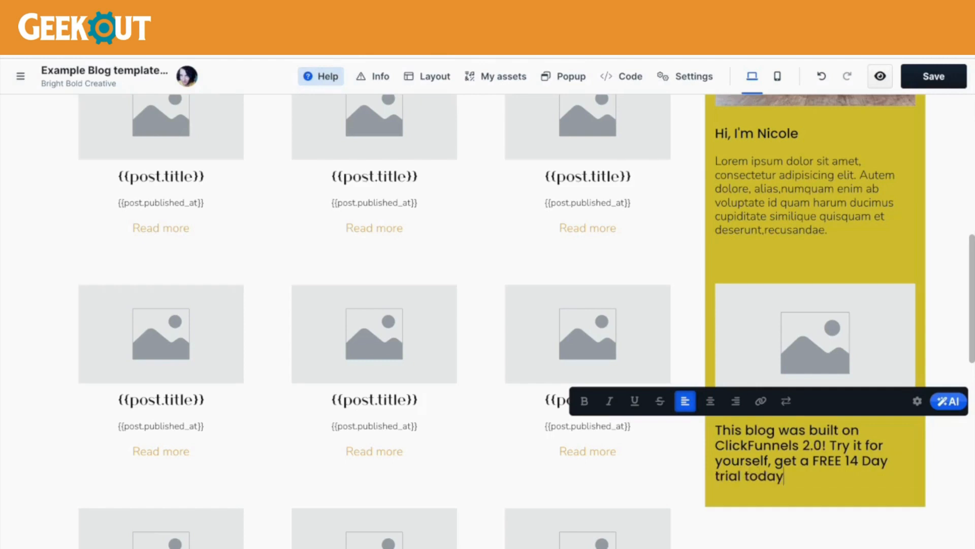
click(870, 459)
key(BackSpace)
text(d)
click(877, 533)
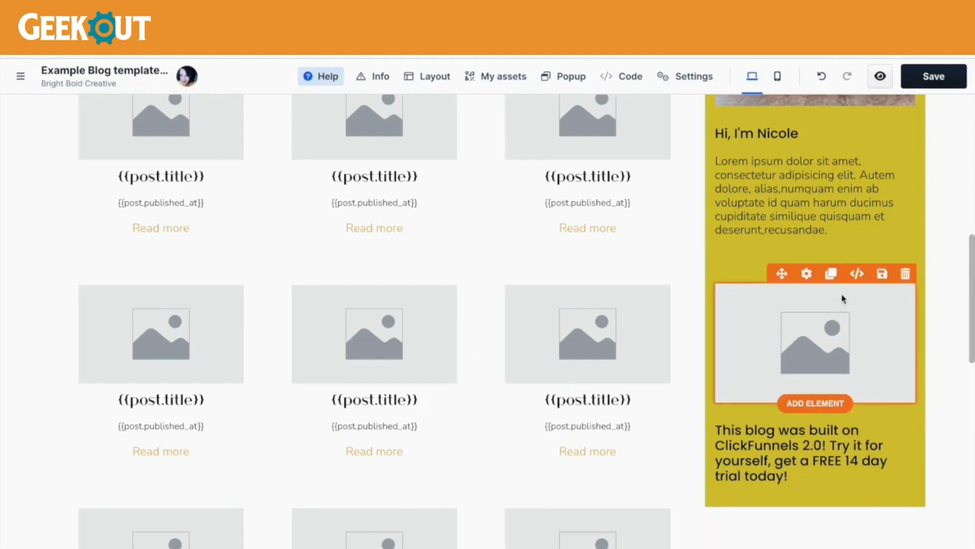
Replace the sidebar image placeholder with the ClickFunnels 2.0 logo from the Logo's folder of the image gallery
click(807, 272)
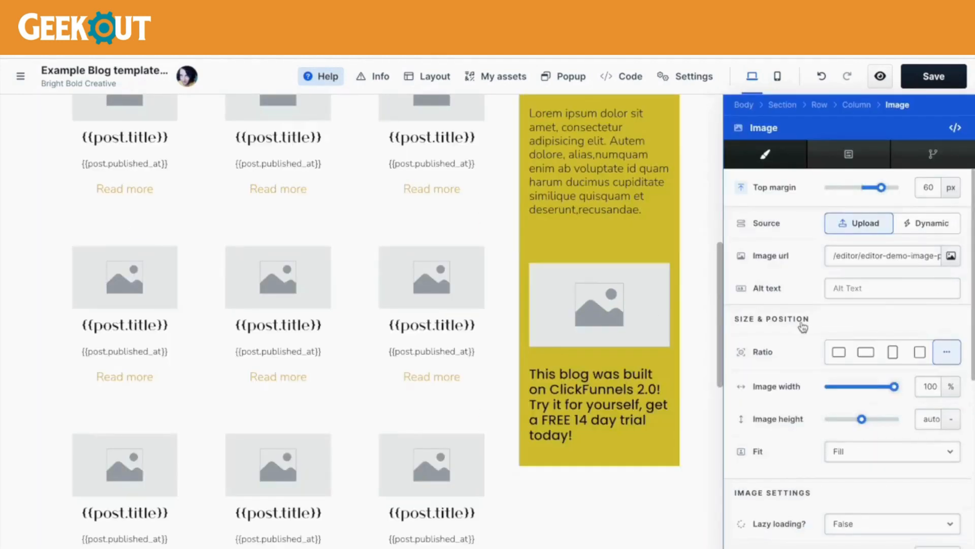
click(953, 256)
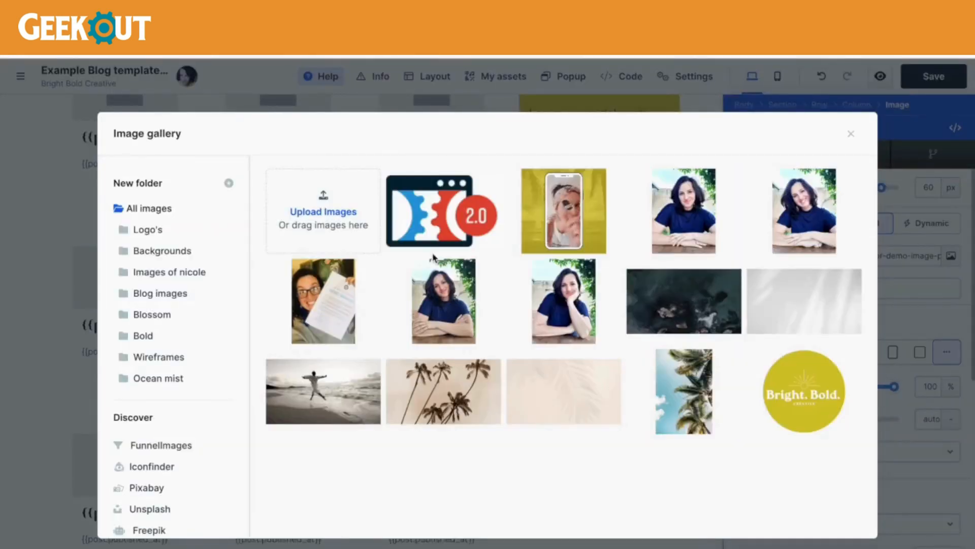
click(147, 232)
click(408, 211)
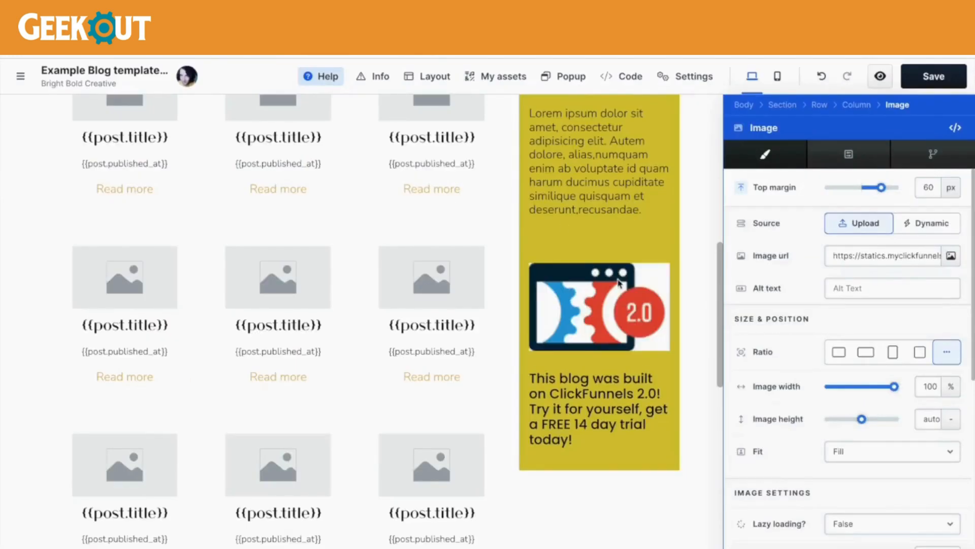
click(649, 299)
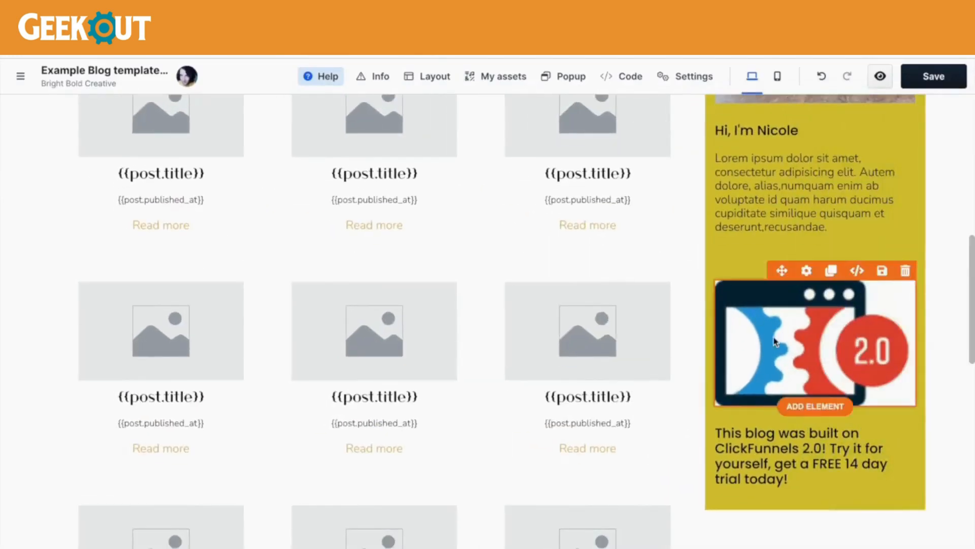
Reduce the image width of the ClickFunnels 2.0 logo in the sidebar so it is narrower than the column
scroll(775, 341, down, 1)
scroll(897, 444, down, 1)
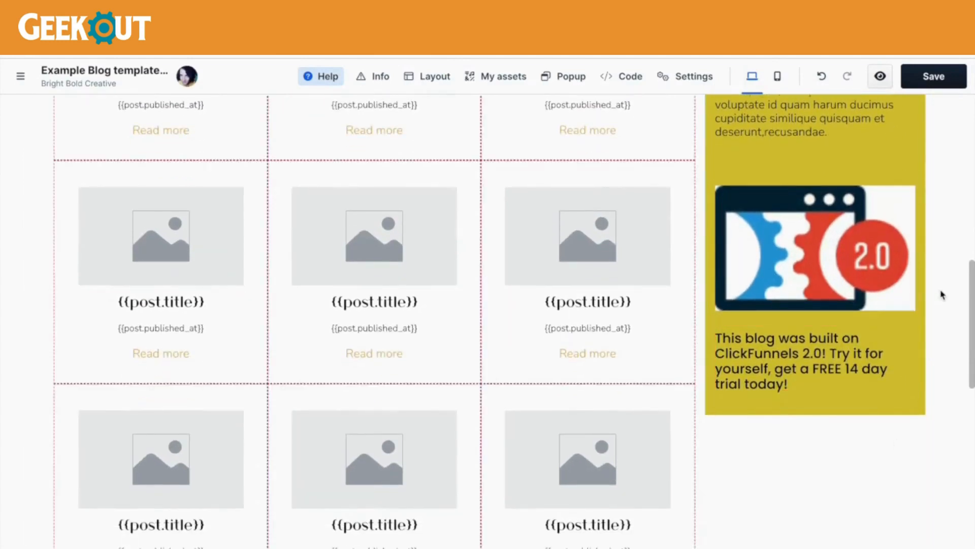
scroll(941, 293, down, 1)
scroll(914, 265, down, 3)
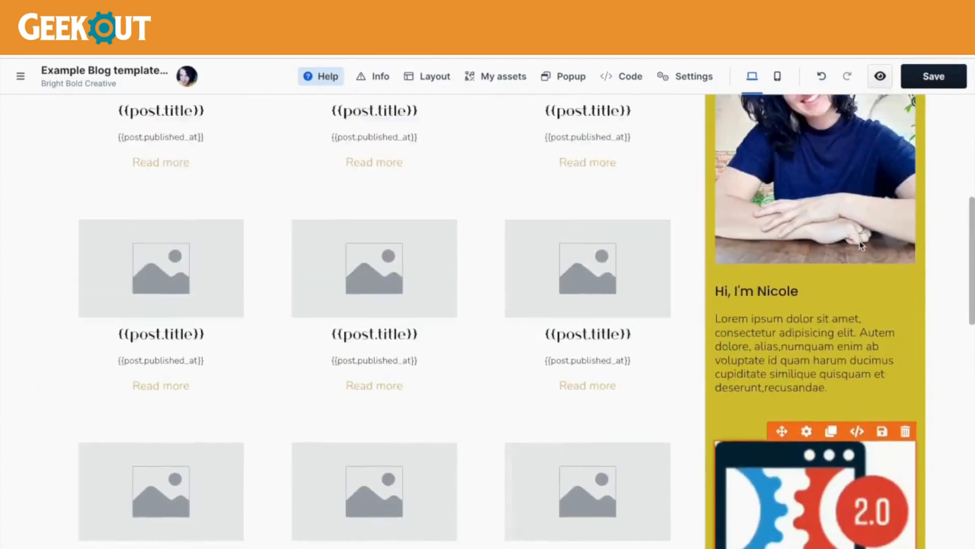
scroll(850, 253, up, 1)
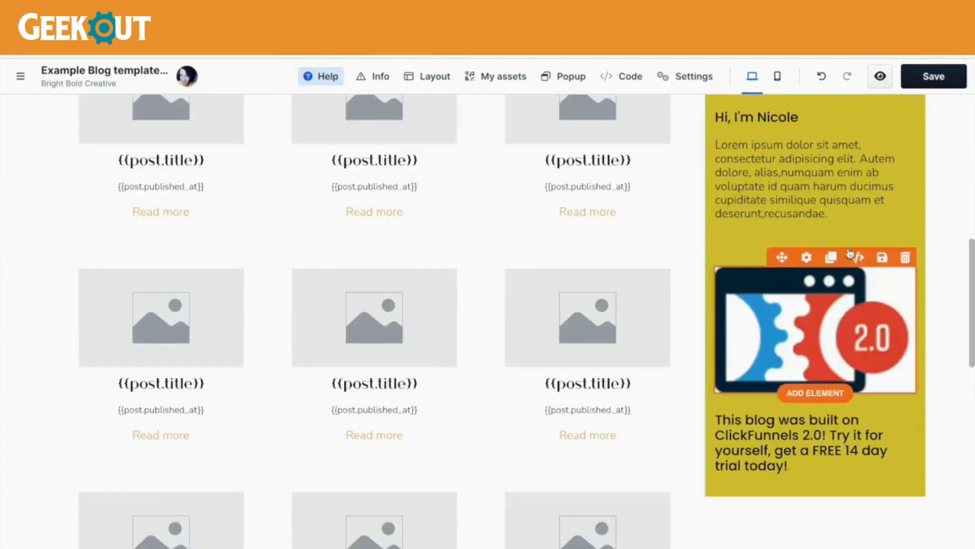
click(808, 258)
drag(895, 390, 881, 390)
click(688, 401)
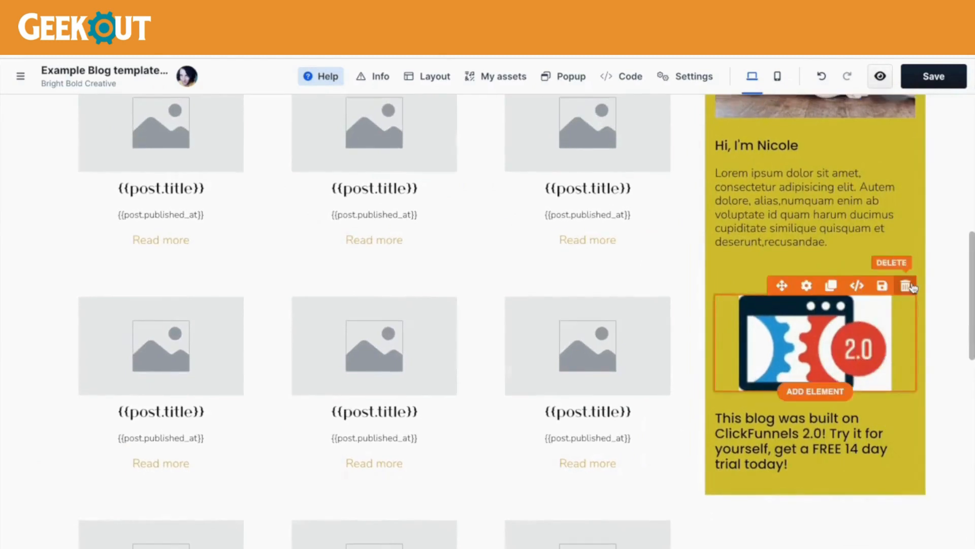
Add a button element below the free trial text in the sidebar
scroll(863, 305, down, 3)
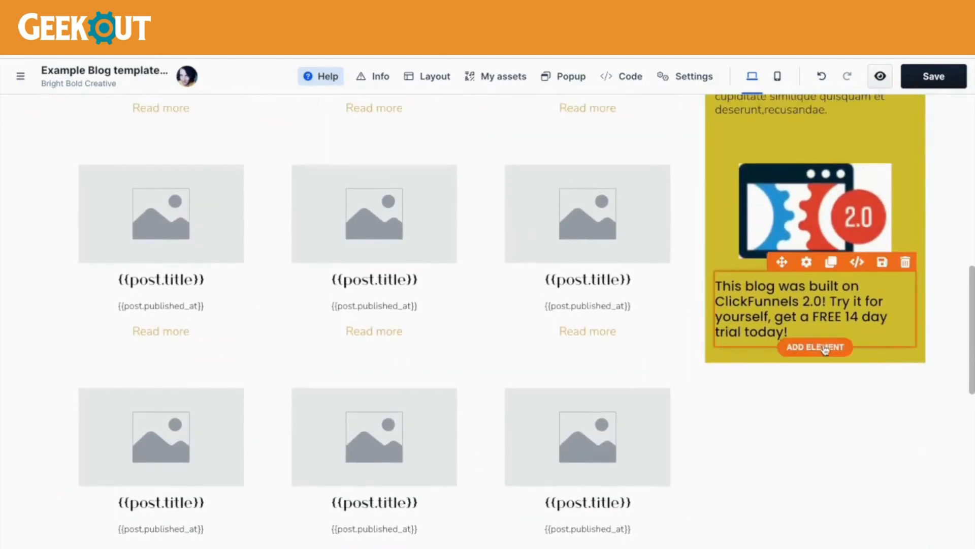
click(816, 344)
scroll(794, 406, down, 2)
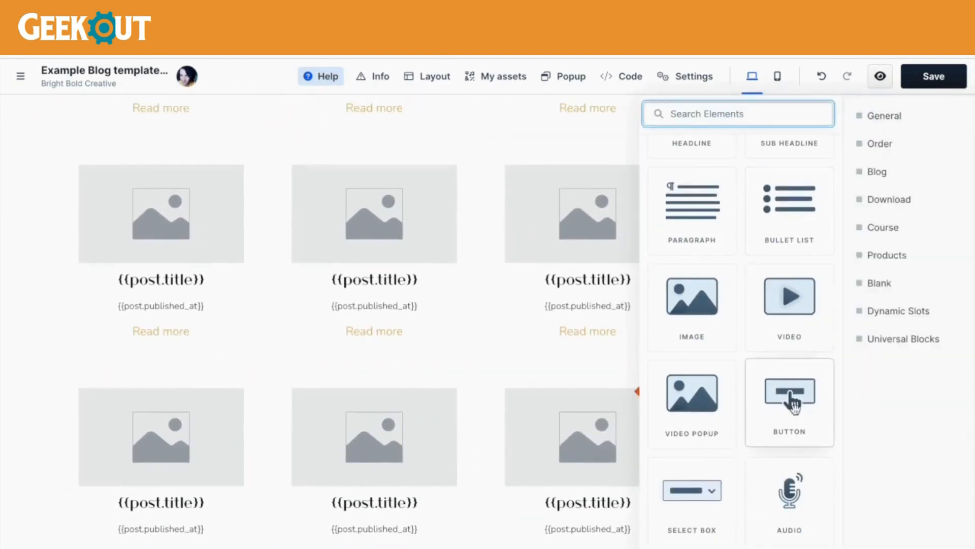
click(595, 358)
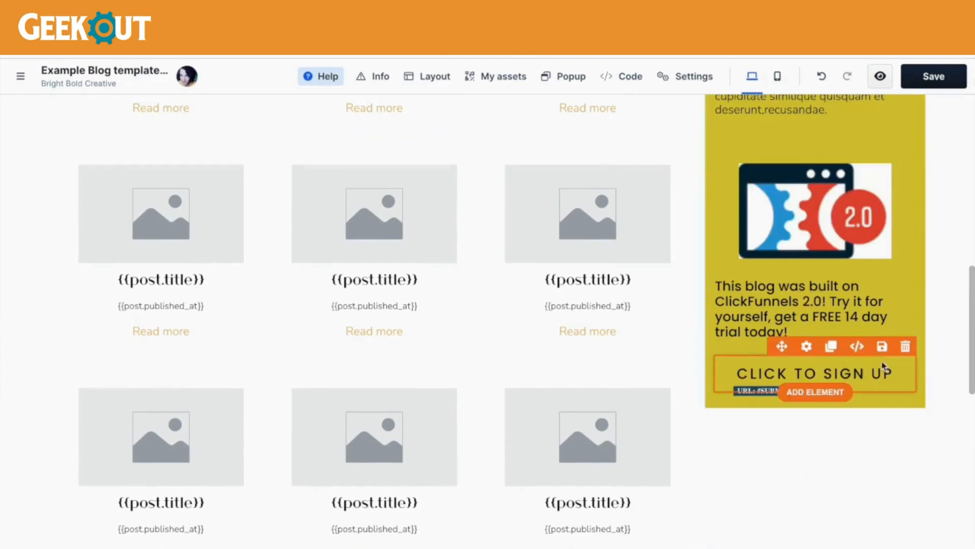
Apply button style 2 to the sidebar button and override it to make the button text slightly smaller
click(806, 346)
scroll(864, 402, down, 5)
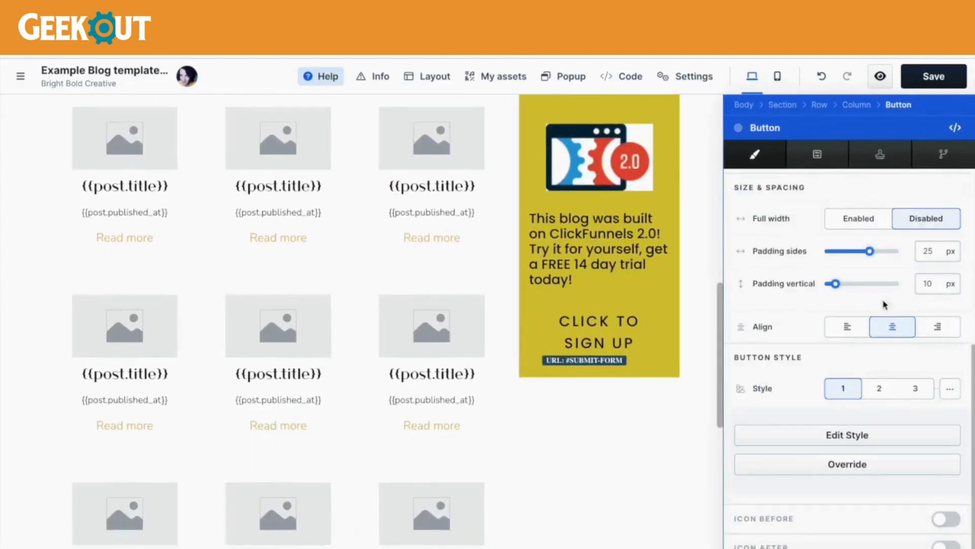
click(879, 391)
click(856, 465)
scroll(857, 466, down, 6)
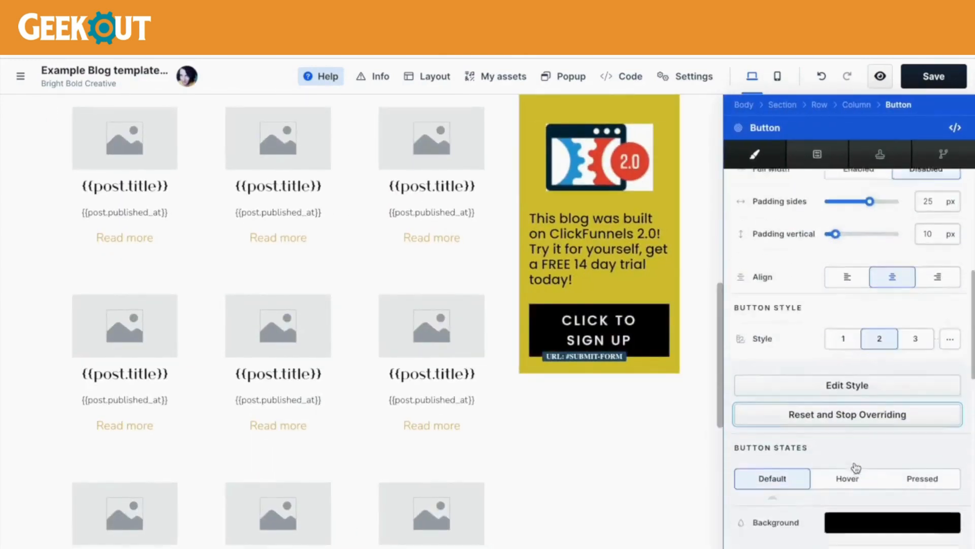
drag(839, 421, 837, 422)
click(579, 418)
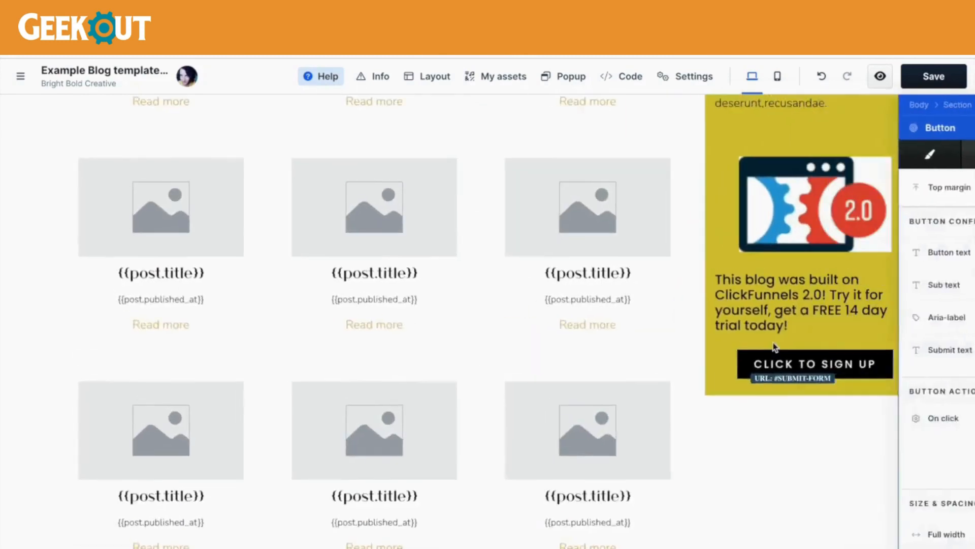
Change the sidebar button's text to "Get Your FREE Trial"
mouse_move(835, 345)
click(806, 319)
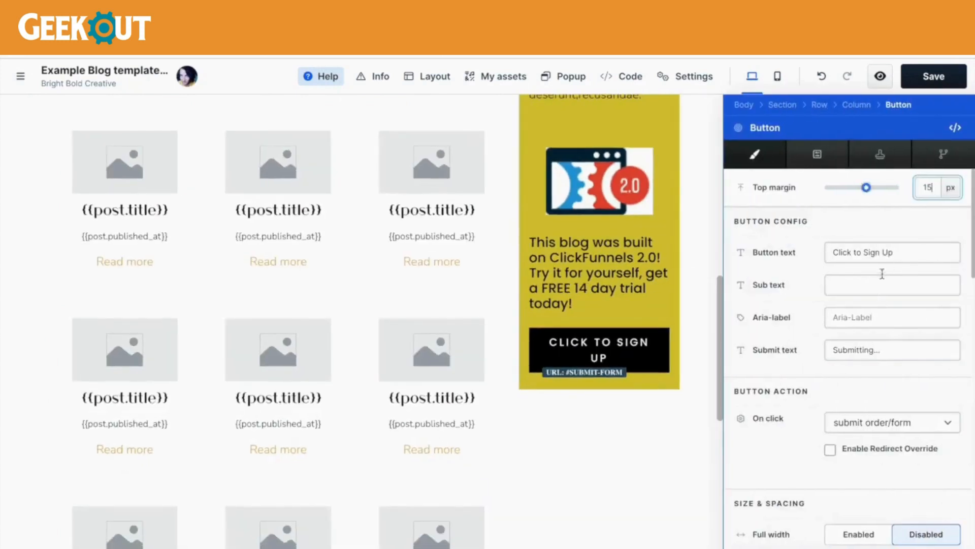
click(888, 253)
key(ctrl+a)
text(G)
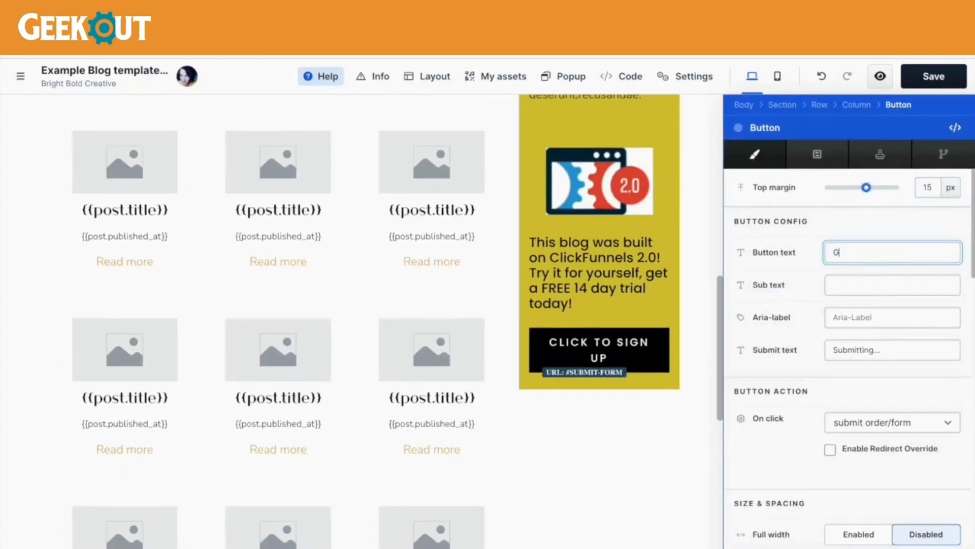
text(et Your F)
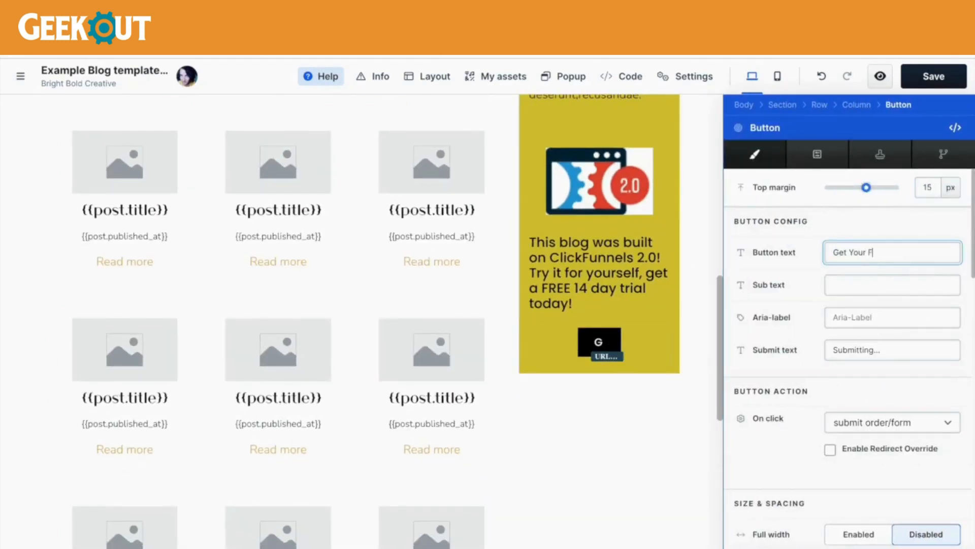
text(REE Trial)
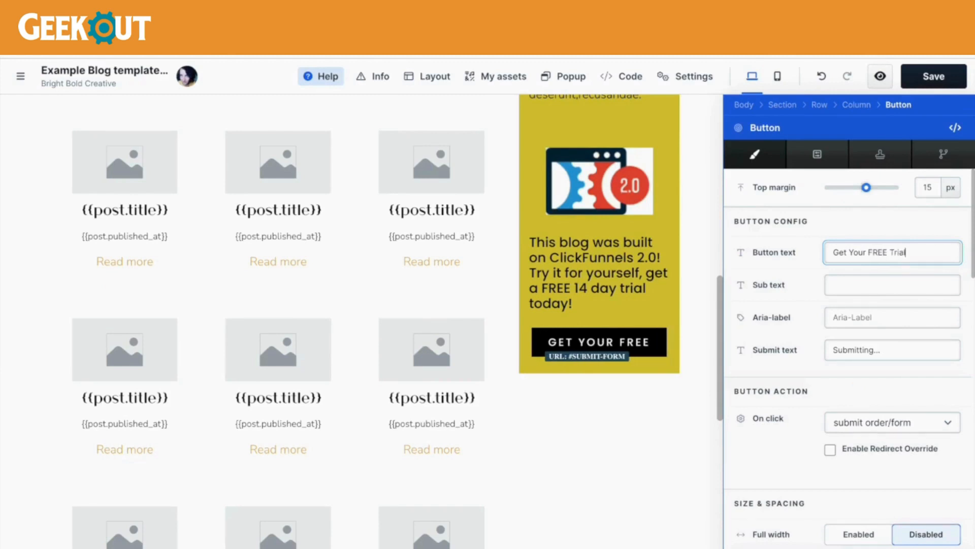
click(668, 422)
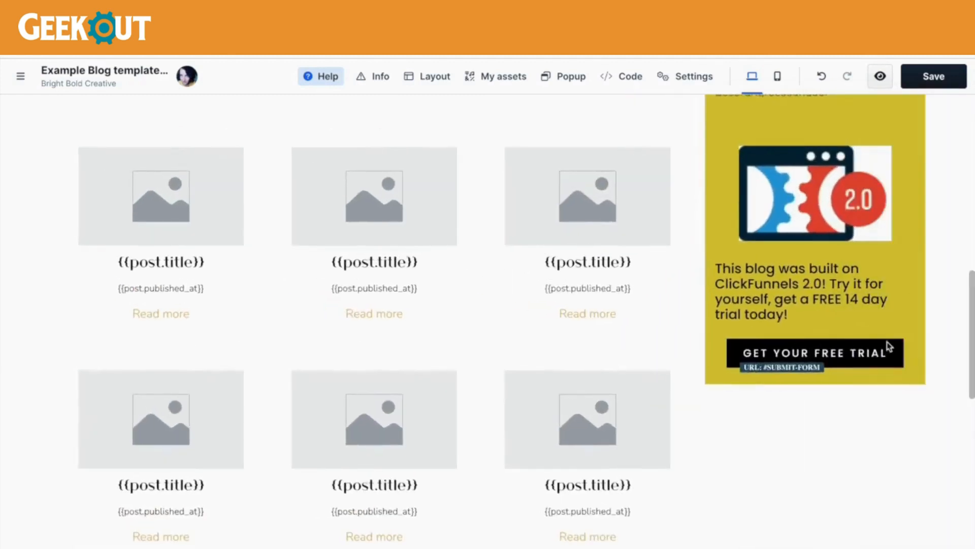
Add an image element below the free trial button in the sidebar
scroll(958, 370, down, 5)
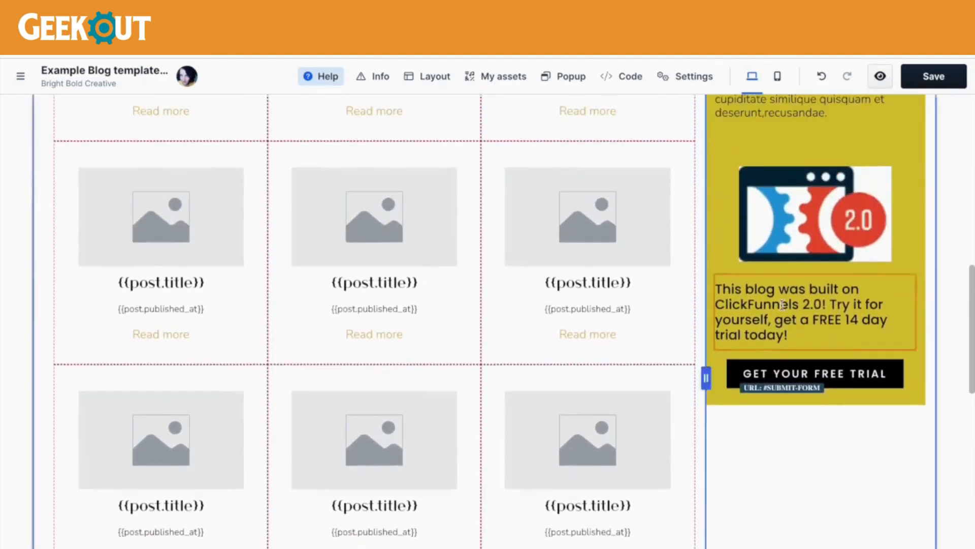
scroll(786, 323, up, 3)
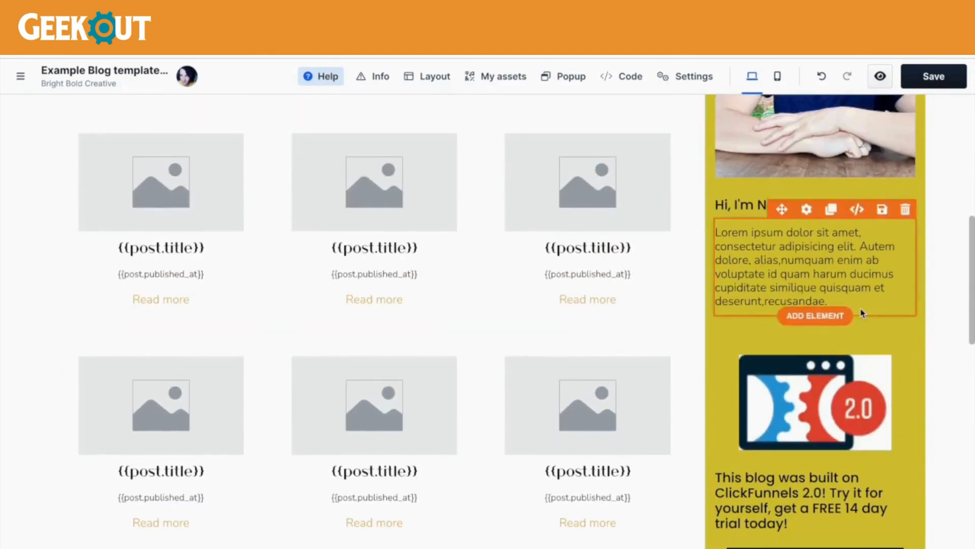
scroll(861, 308, down, 3)
scroll(827, 274, down, 3)
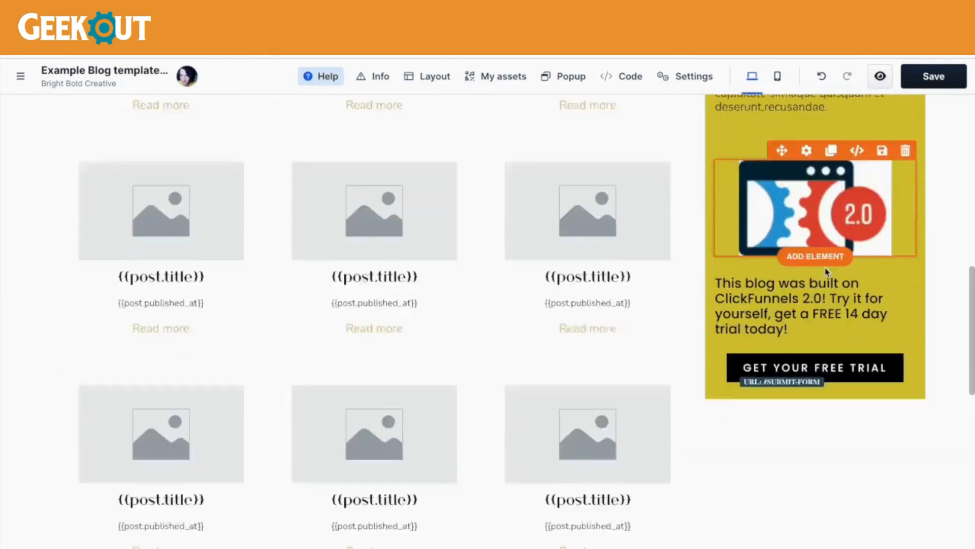
click(815, 310)
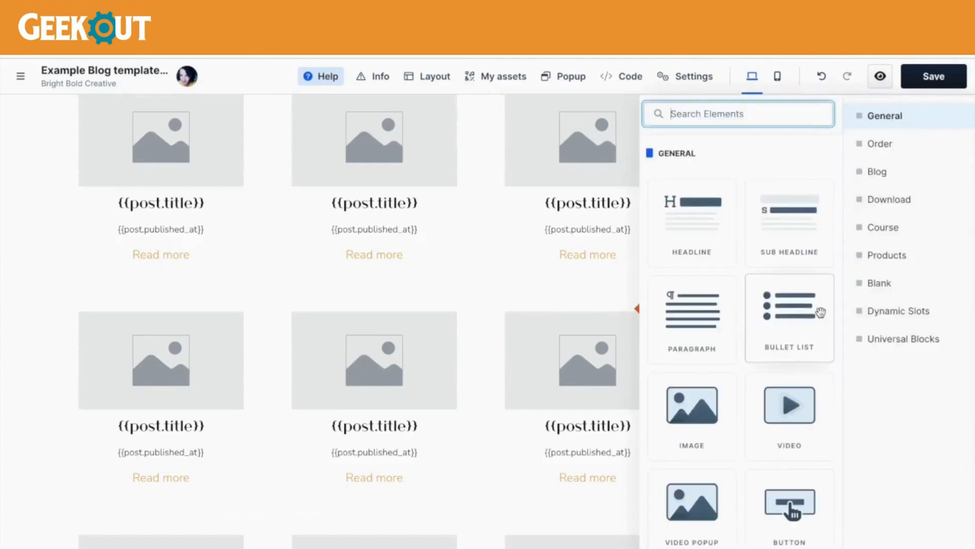
click(585, 283)
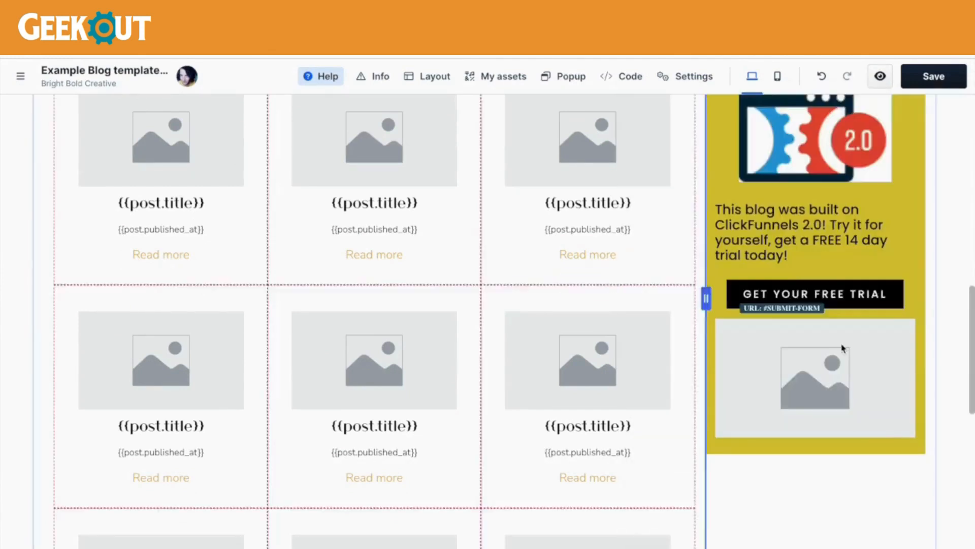
Set the top margin of the sidebar image below the free trial button to 100 px
click(821, 309)
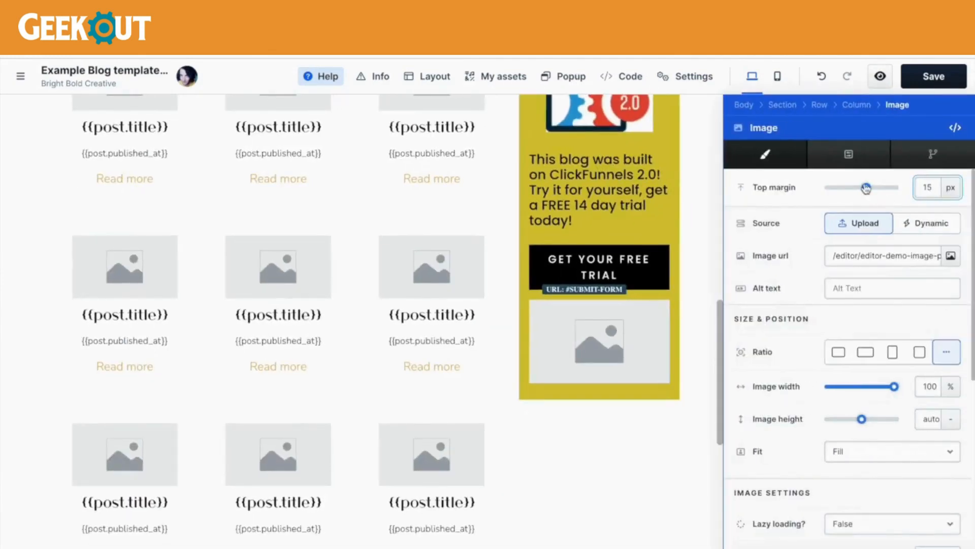
drag(866, 188, 899, 191)
click(704, 268)
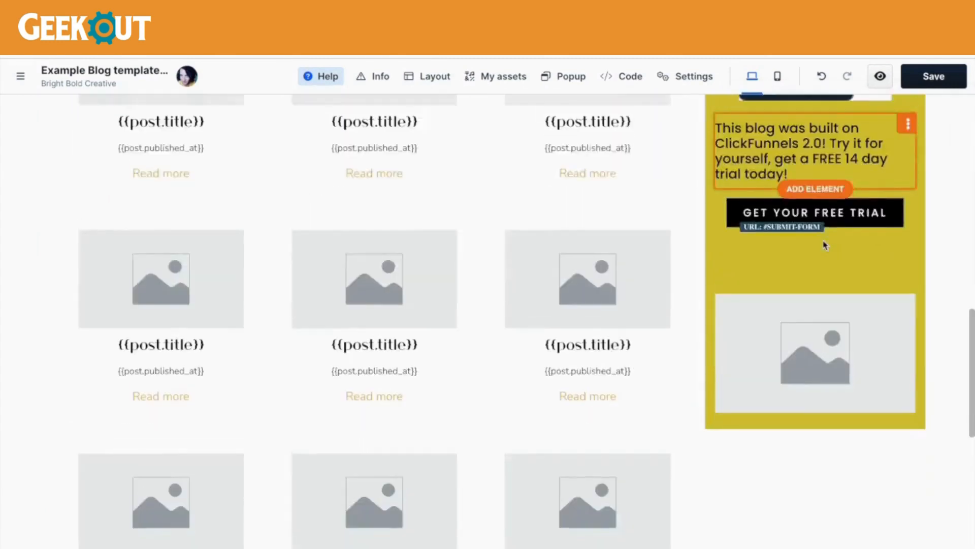
scroll(823, 244, up, 2)
scroll(827, 302, down, 5)
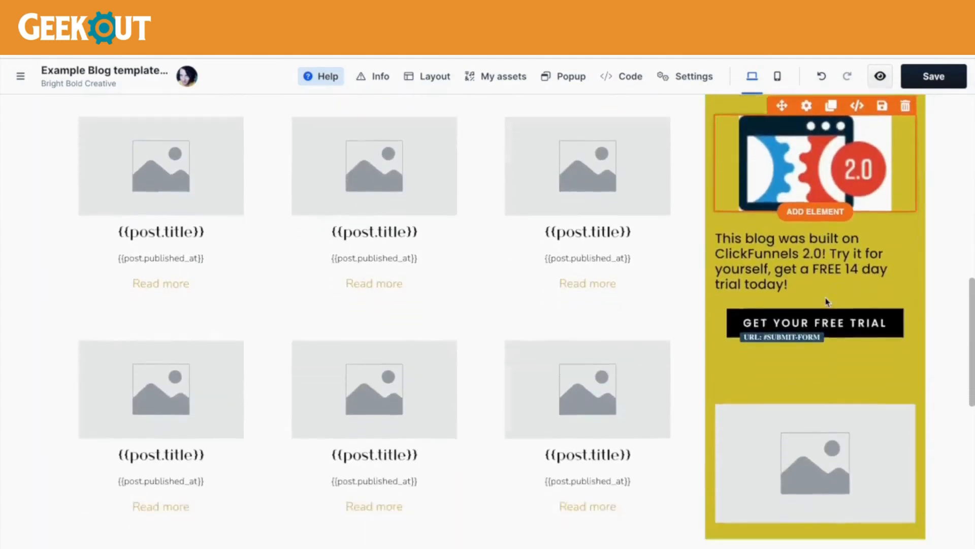
click(808, 321)
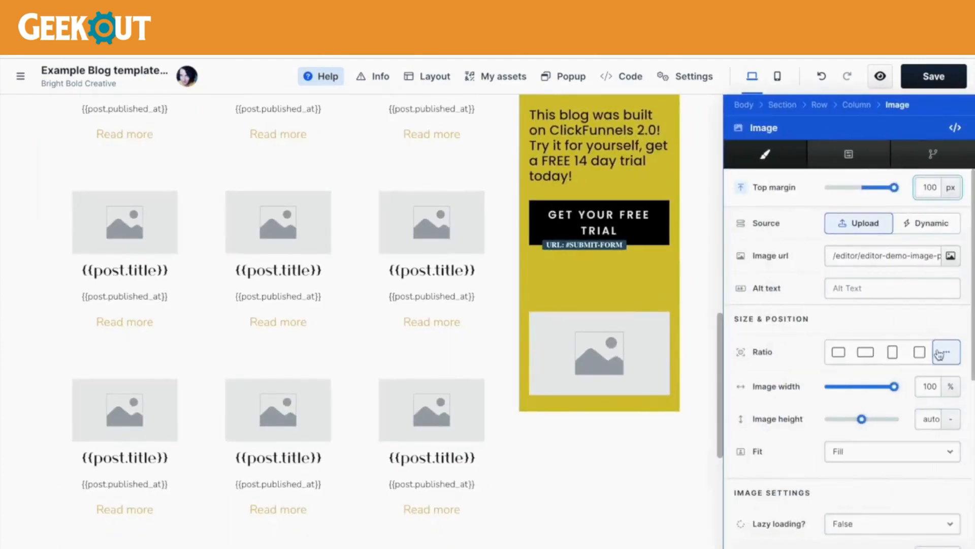
click(634, 285)
Add a divider element below the author bio paragraph in the sidebar
scroll(781, 225, up, 3)
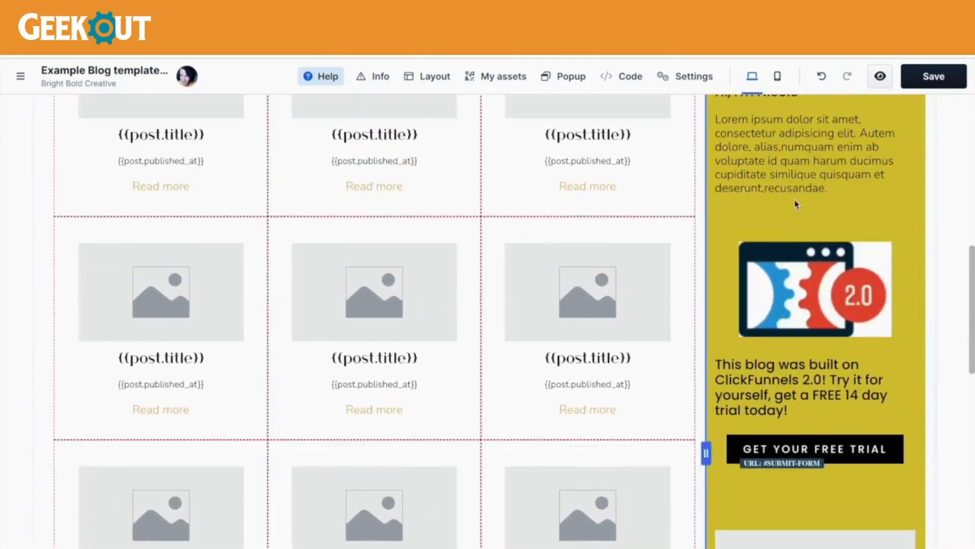
click(811, 201)
text(div)
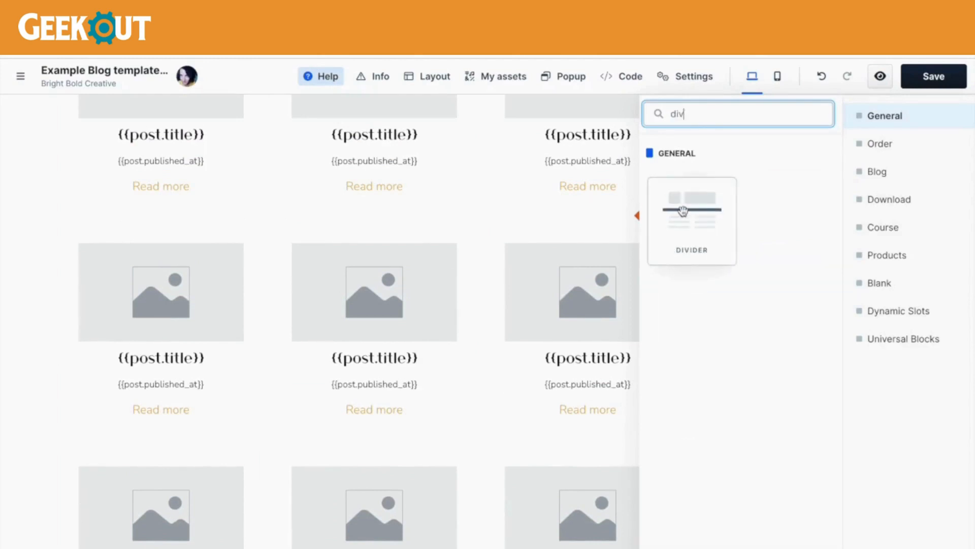
click(683, 210)
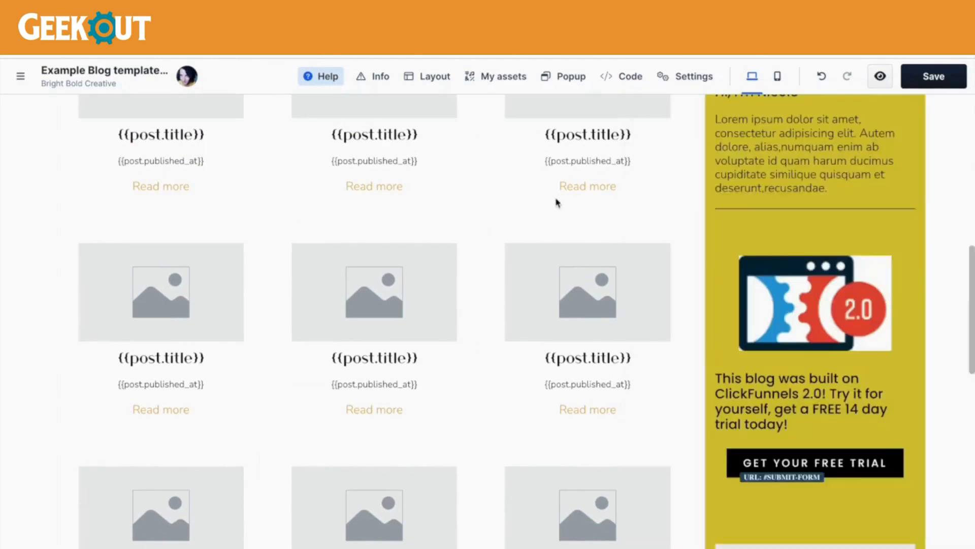
Duplicate the sidebar divider twice, placing one copy below the free trial button and the other below the image placeholder
scroll(894, 248, up, 1)
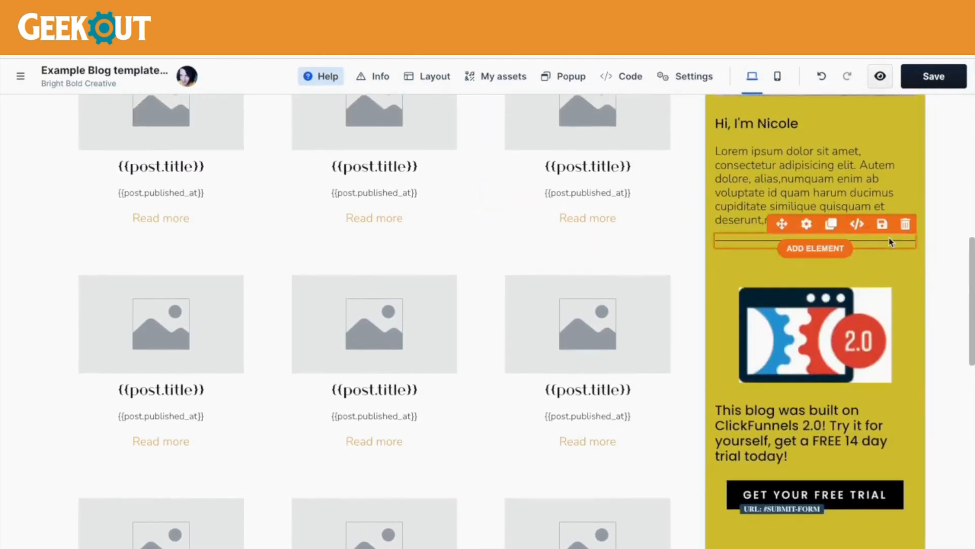
click(831, 224)
scroll(830, 228, up, 2)
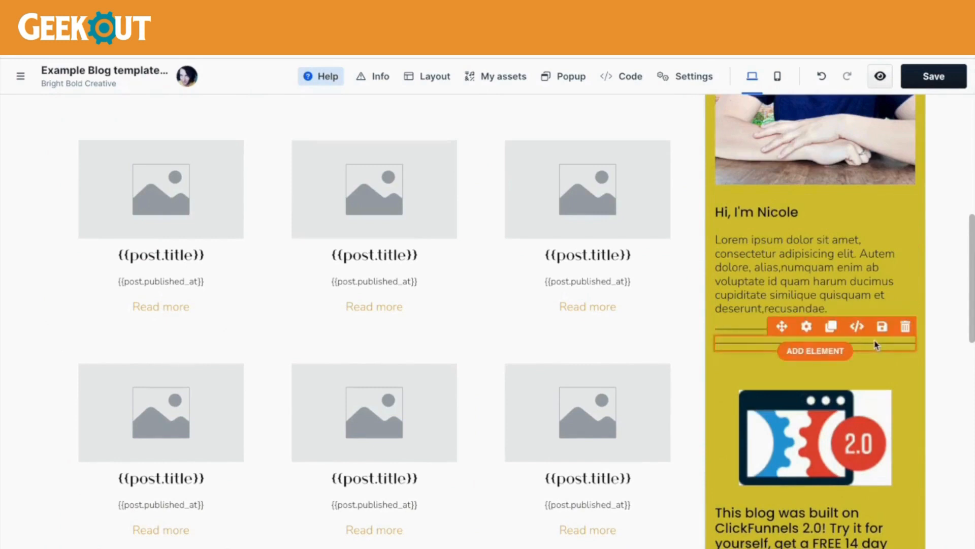
drag(876, 342, 848, 475)
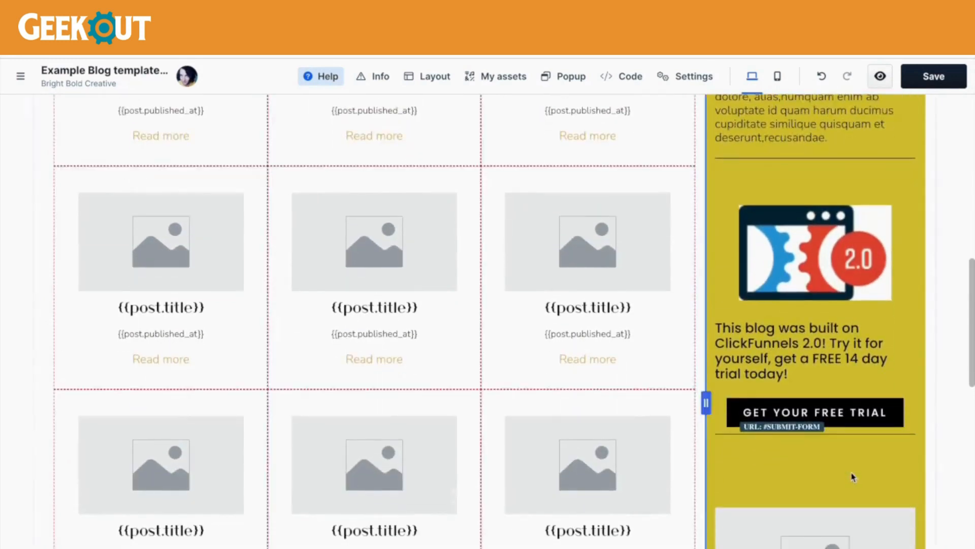
scroll(853, 463, down, 3)
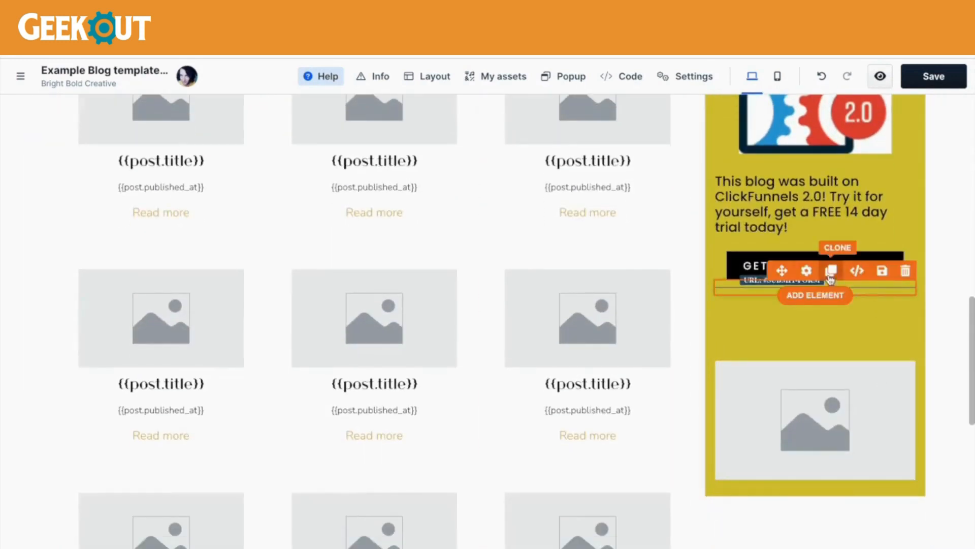
scroll(854, 285, up, 1)
scroll(843, 508, down, 3)
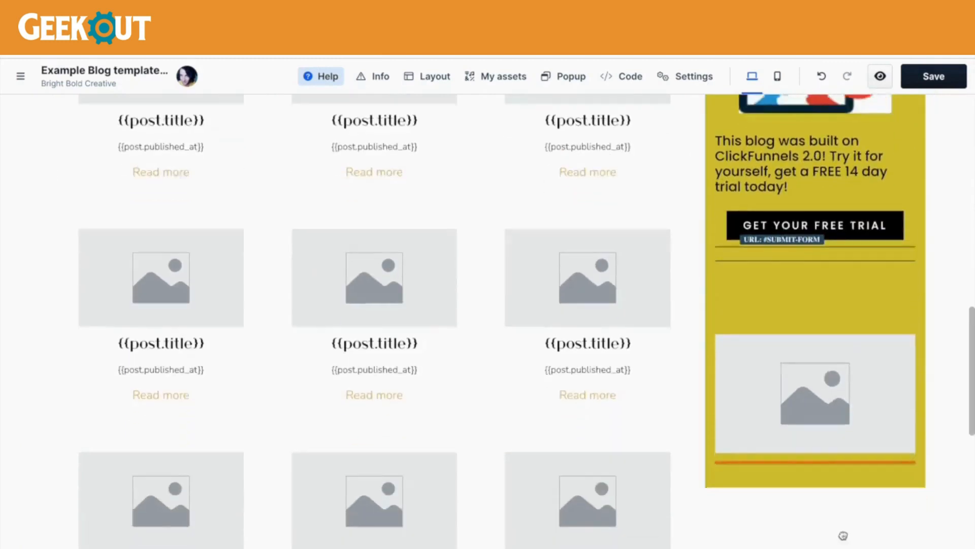
Add a button element directly below the last image in the sidebar, above the closing divider
click(815, 405)
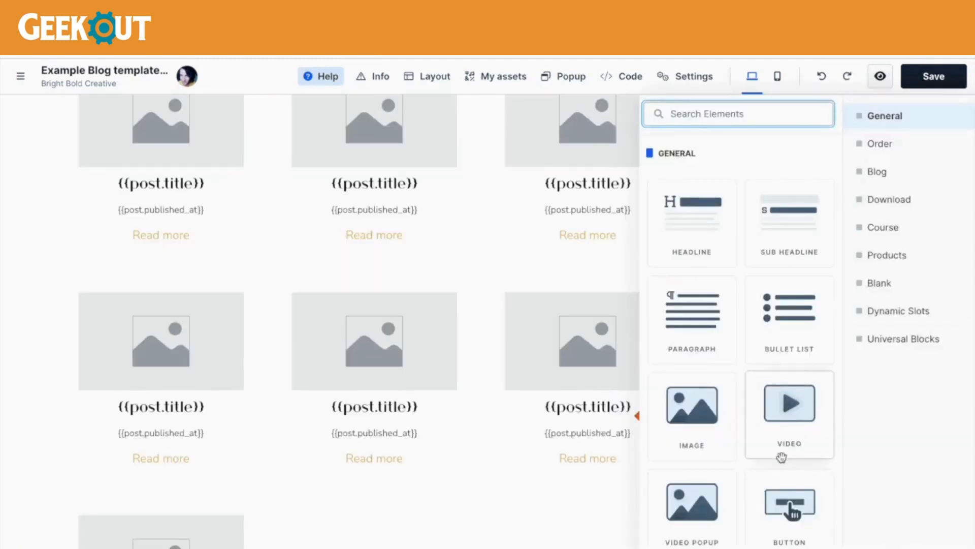
scroll(784, 458, down, 2)
click(591, 429)
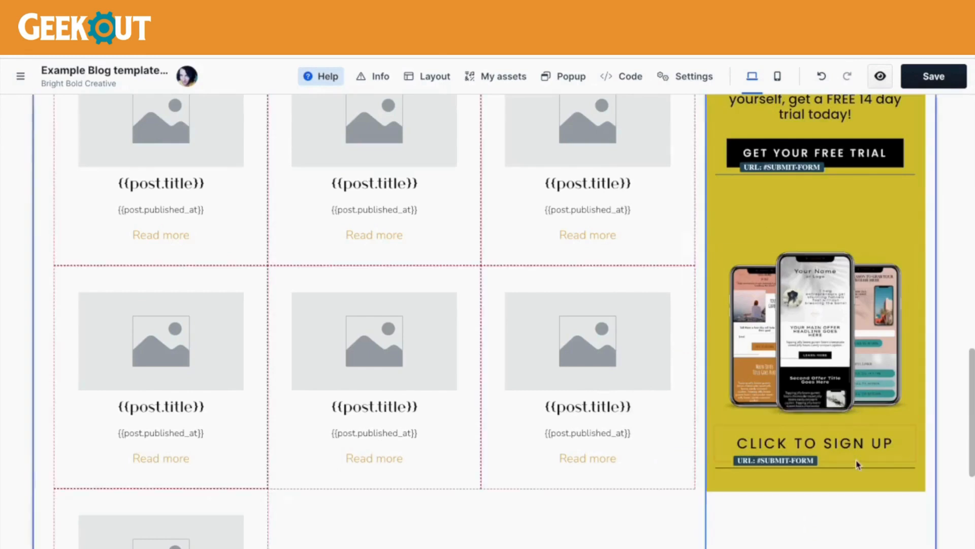
Change the text of the button below the phone mockup image to "Shop The FunnelTree"
click(807, 418)
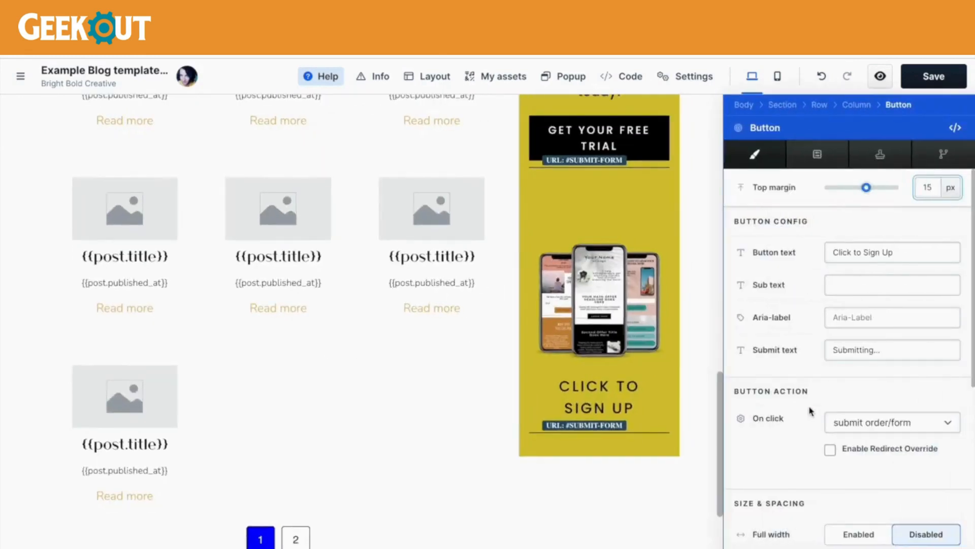
triple_click(898, 252)
text(S)
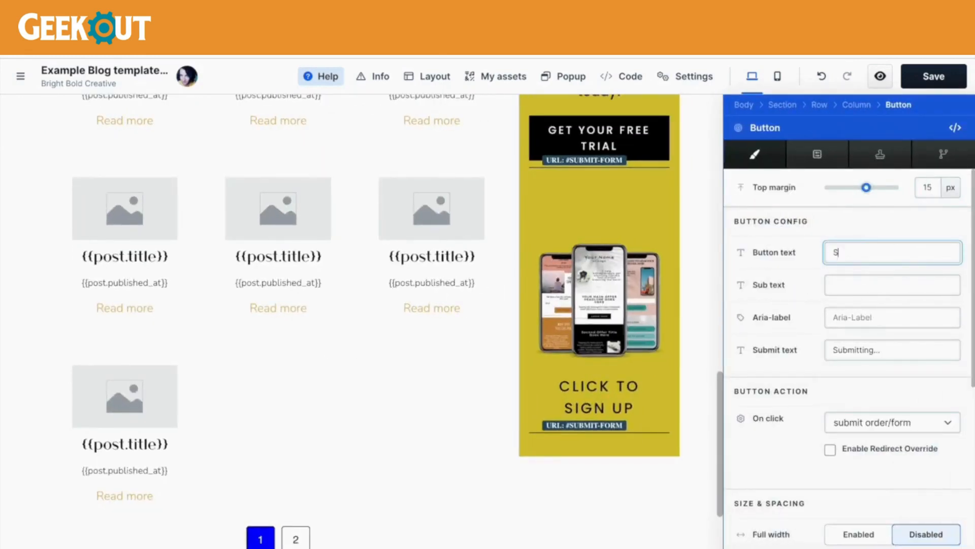
text(hop The Fu)
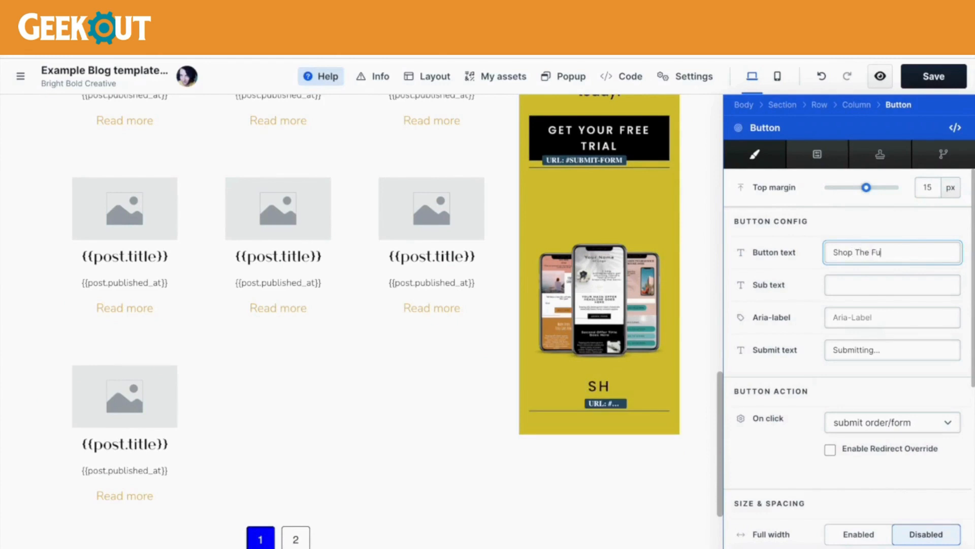
text(nnelTree)
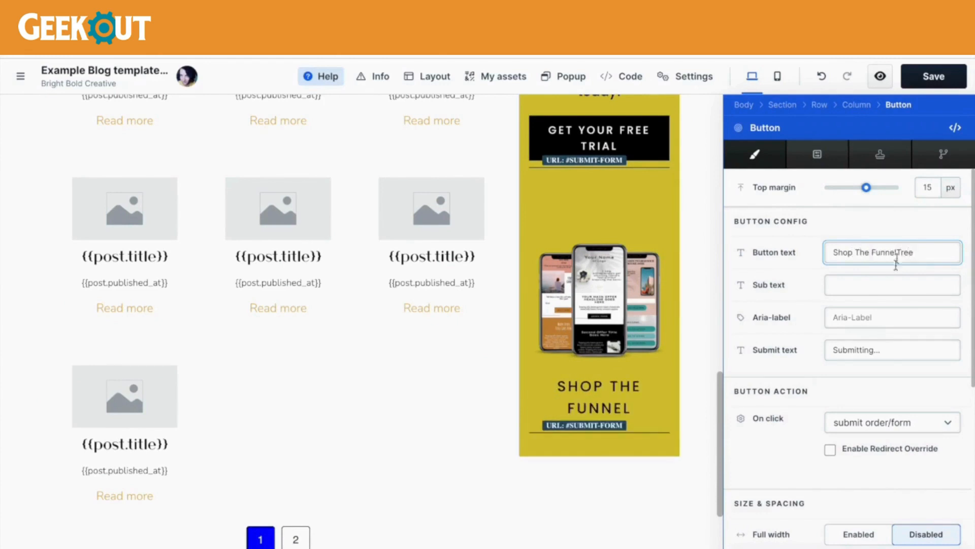
Apply button style 2 to the Shop The FunnelTree button and override it with a slightly smaller font size
scroll(886, 344, down, 6)
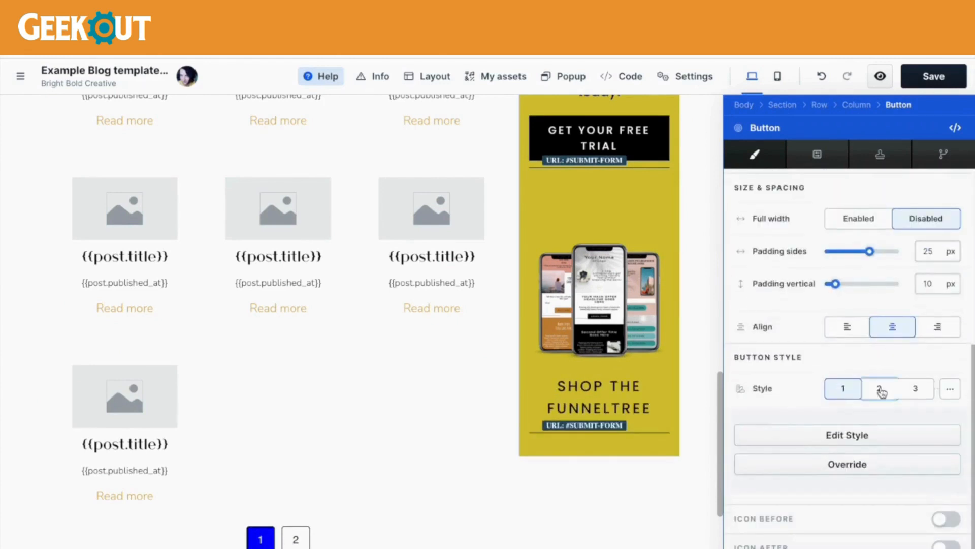
click(881, 390)
click(857, 463)
scroll(861, 462, down, 6)
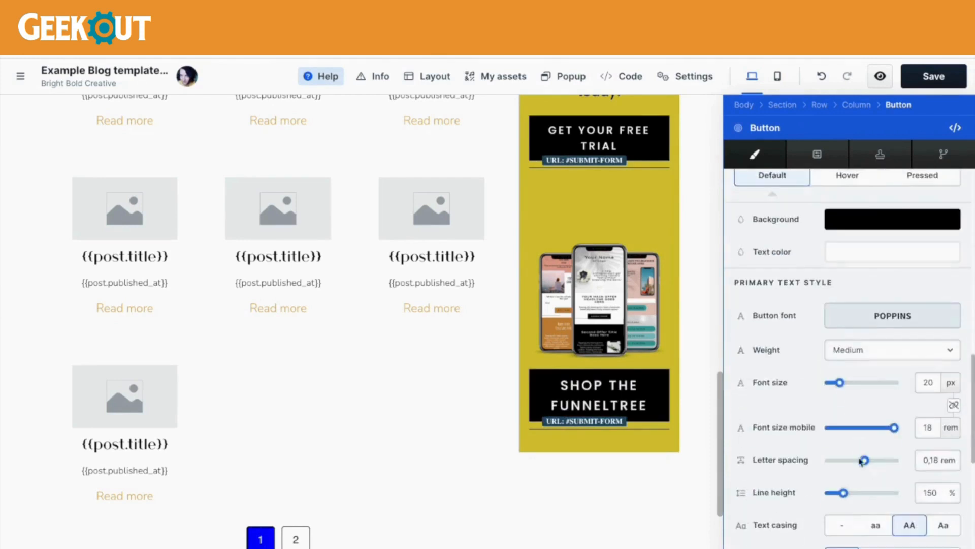
drag(839, 382, 835, 382)
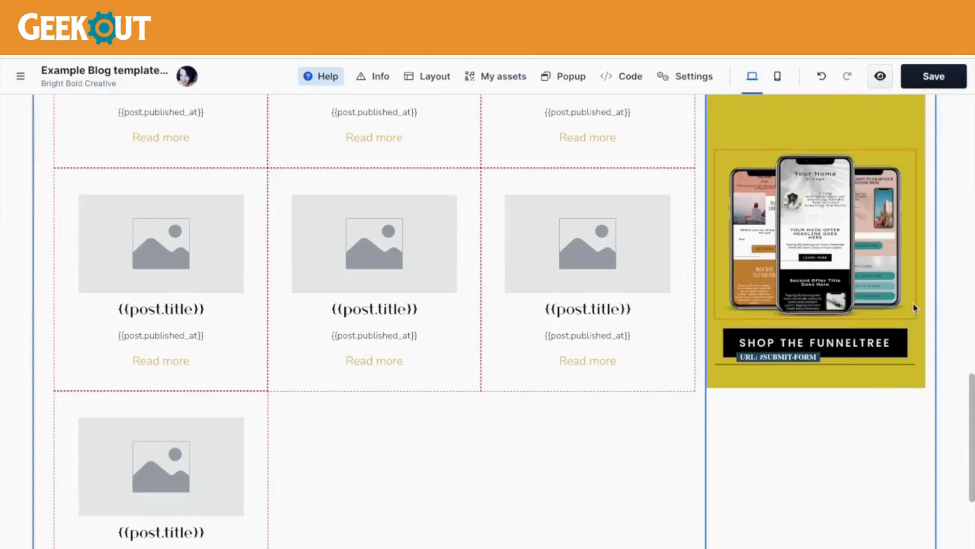
Check the finished sidebar, save the blog template and open its preview
scroll(915, 308, down, 2)
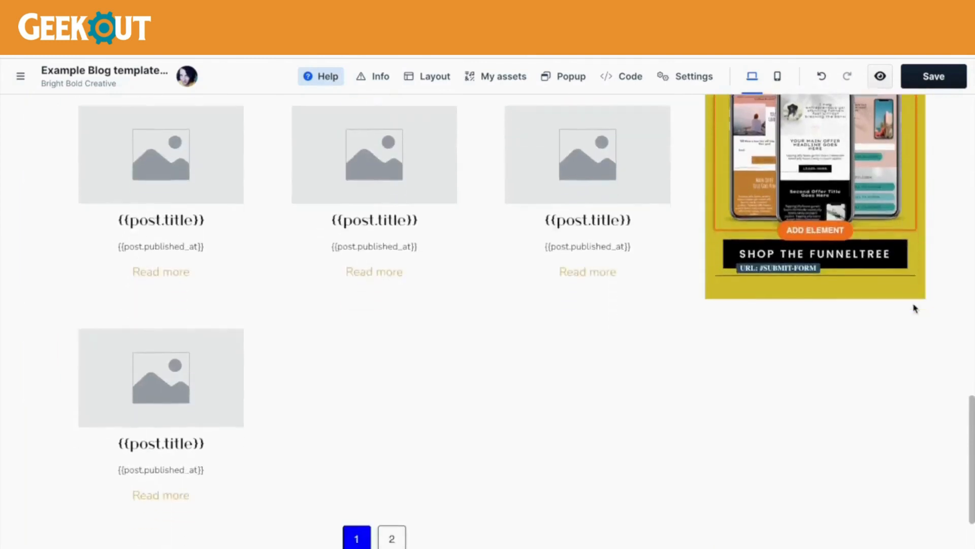
scroll(914, 308, up, 5)
scroll(915, 308, down, 4)
scroll(915, 308, down, 1)
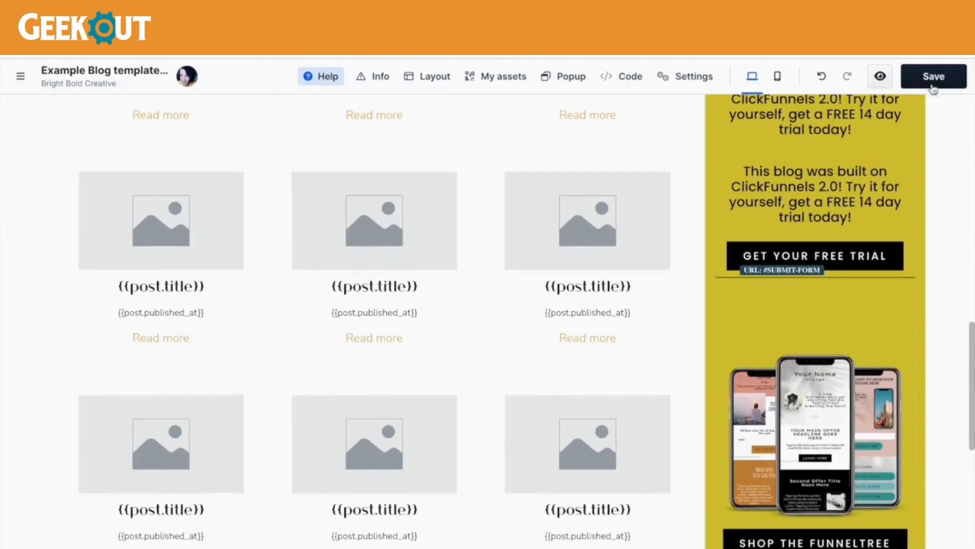
click(933, 76)
scroll(957, 261, up, 1)
scroll(957, 262, up, 2)
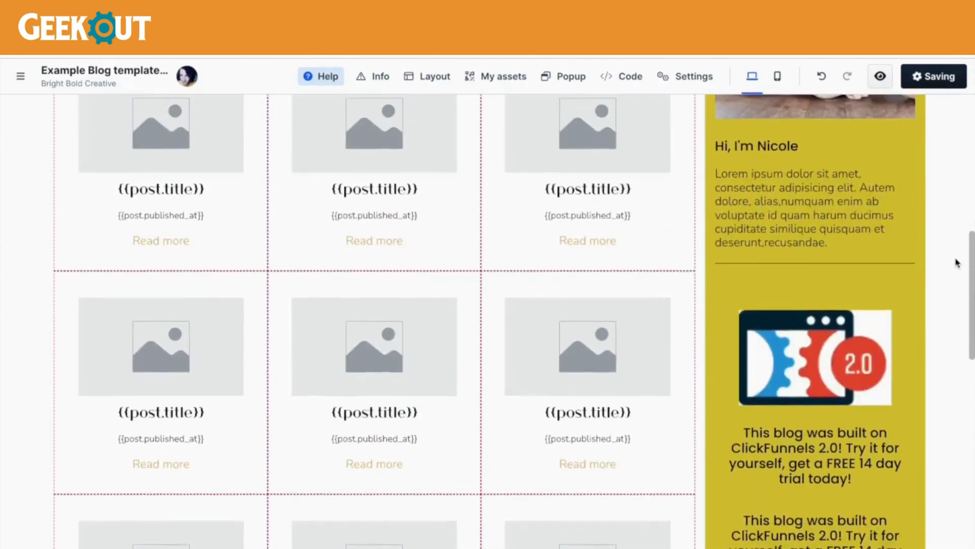
scroll(955, 261, up, 5)
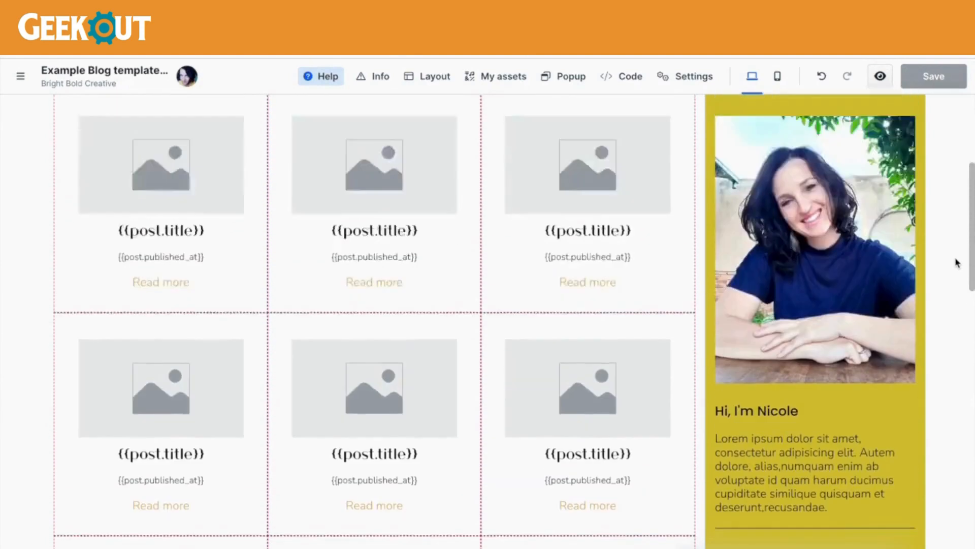
click(880, 77)
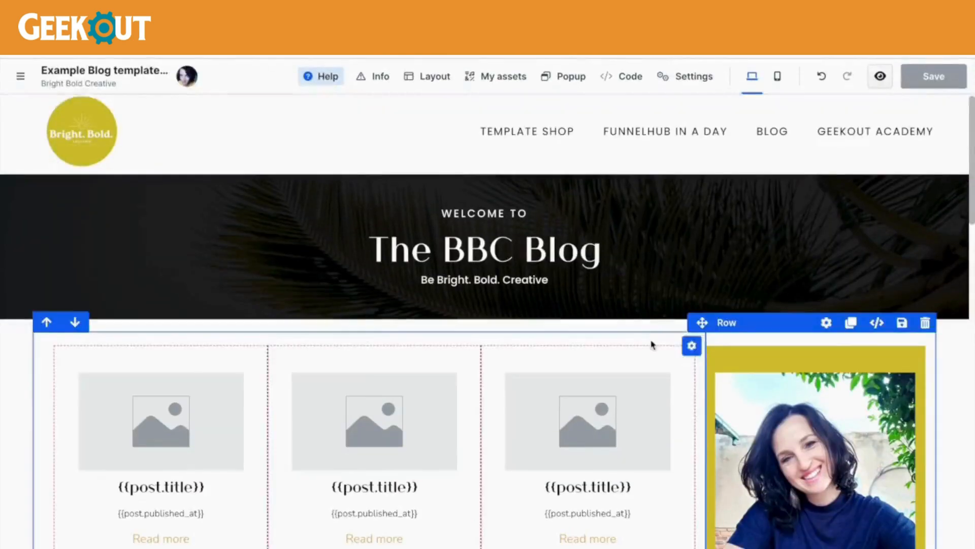
Enable corners on the colored sidebar column and apply corner style 1
scroll(649, 342, down, 3)
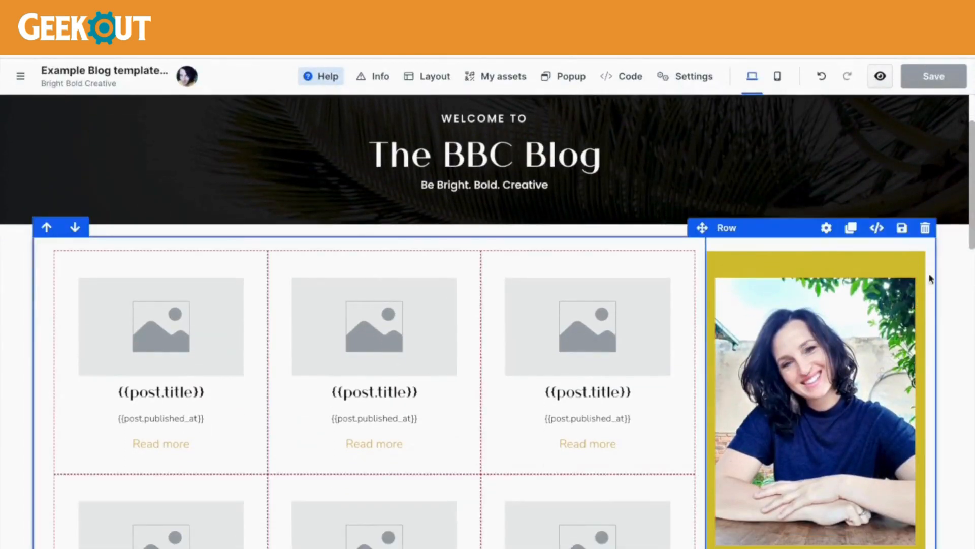
click(925, 259)
scroll(879, 369, down, 5)
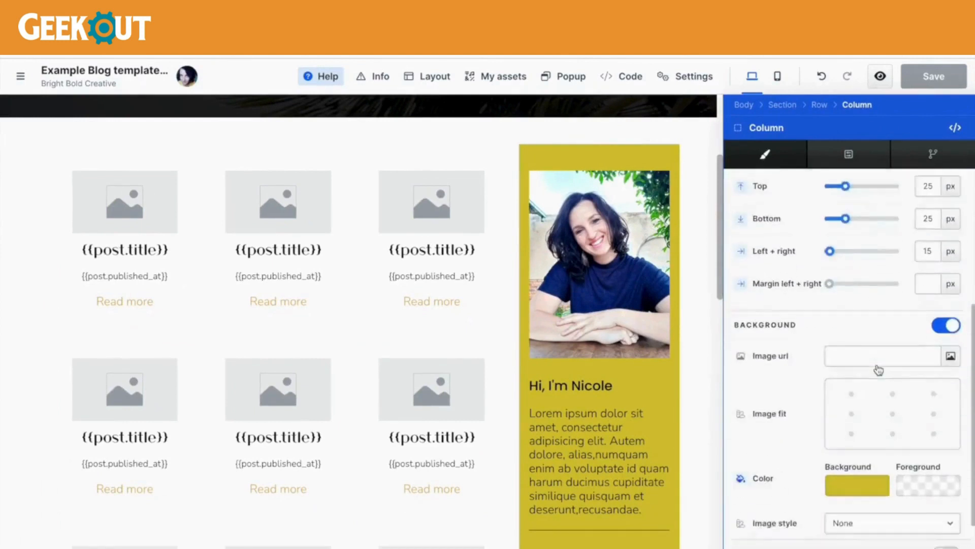
scroll(879, 369, down, 2)
click(946, 546)
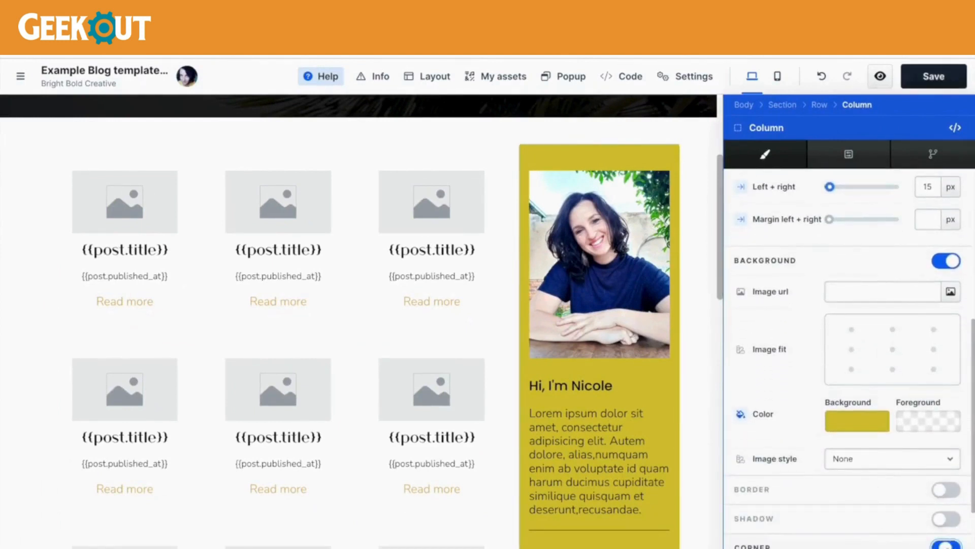
scroll(868, 517, down, 2)
click(844, 470)
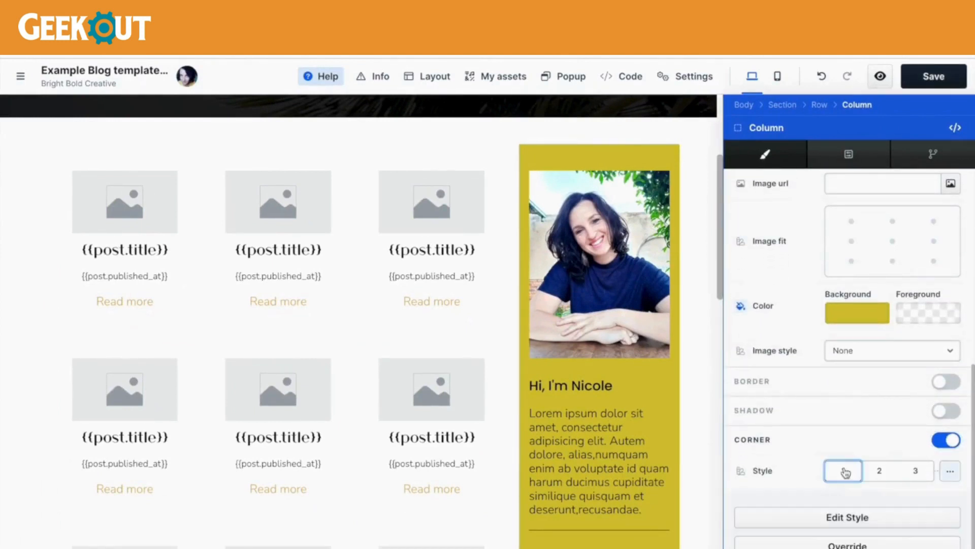
Try corner styles 2 and 3 on the colored sidebar column and return to style 1
click(876, 472)
click(916, 471)
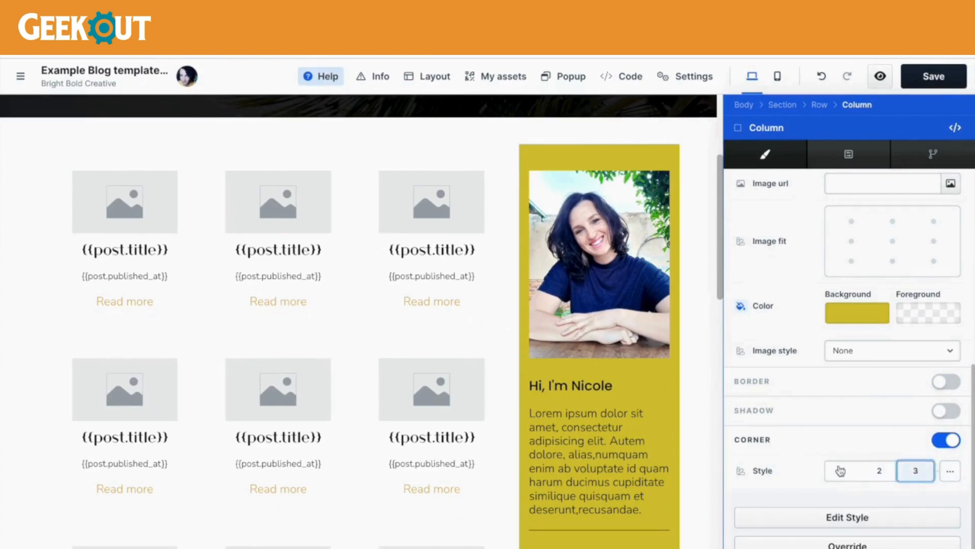
click(846, 472)
scroll(847, 473, down, 1)
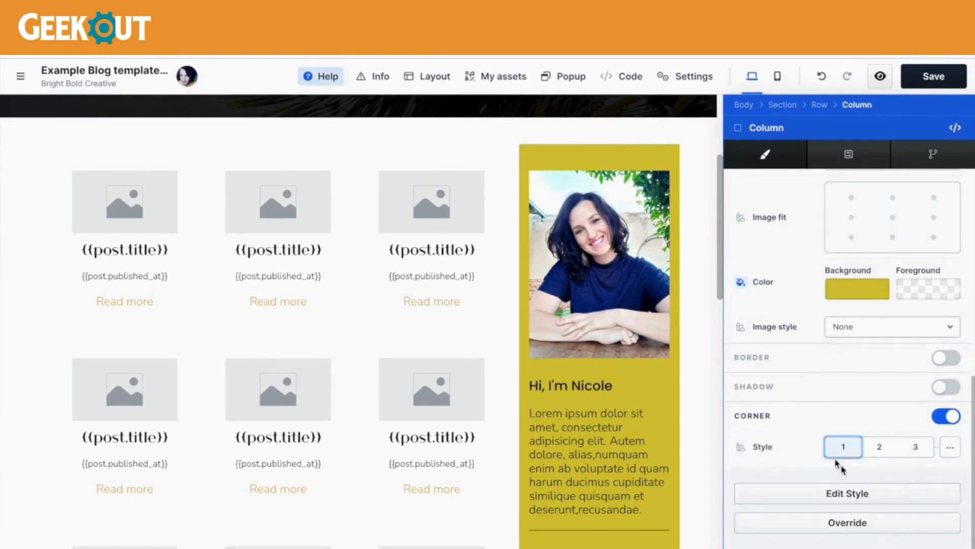
Try the border and shadow options on the sidebar column, switch both off again and leave the column settings
click(947, 359)
click(947, 358)
click(947, 388)
click(948, 388)
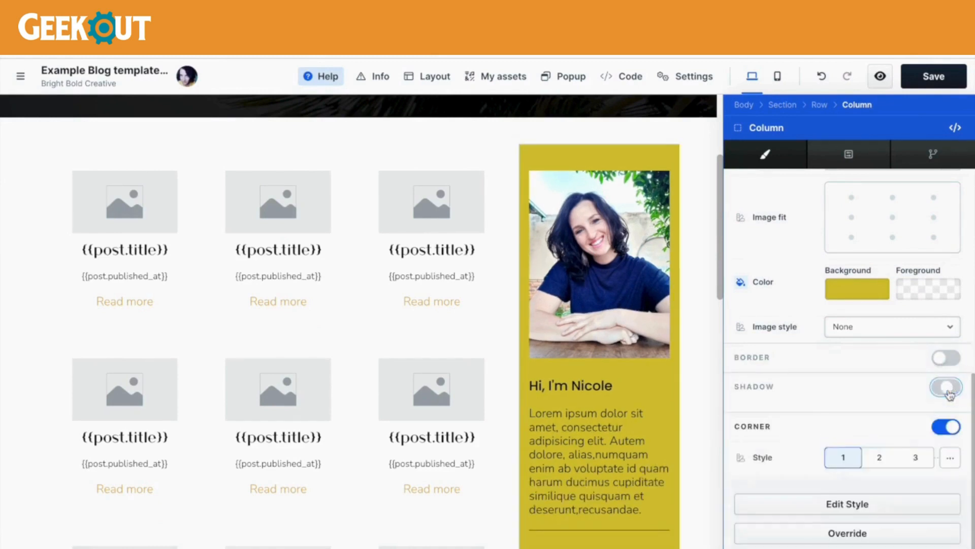
click(946, 417)
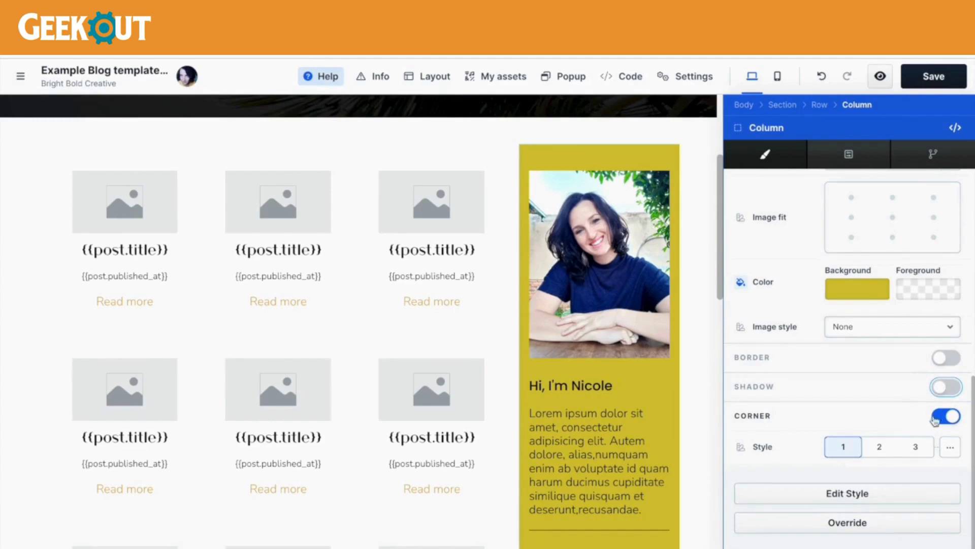
scroll(882, 391, up, 4)
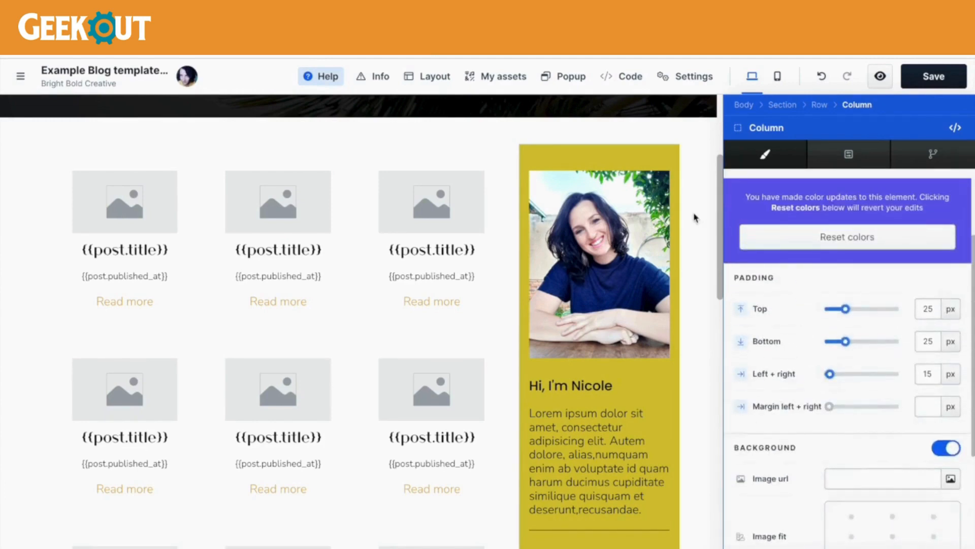
click(696, 217)
Review the blog home page preview from the hero and post grid down through the whole sidebar to the footer
scroll(865, 331, down, 1)
scroll(865, 331, down, 2)
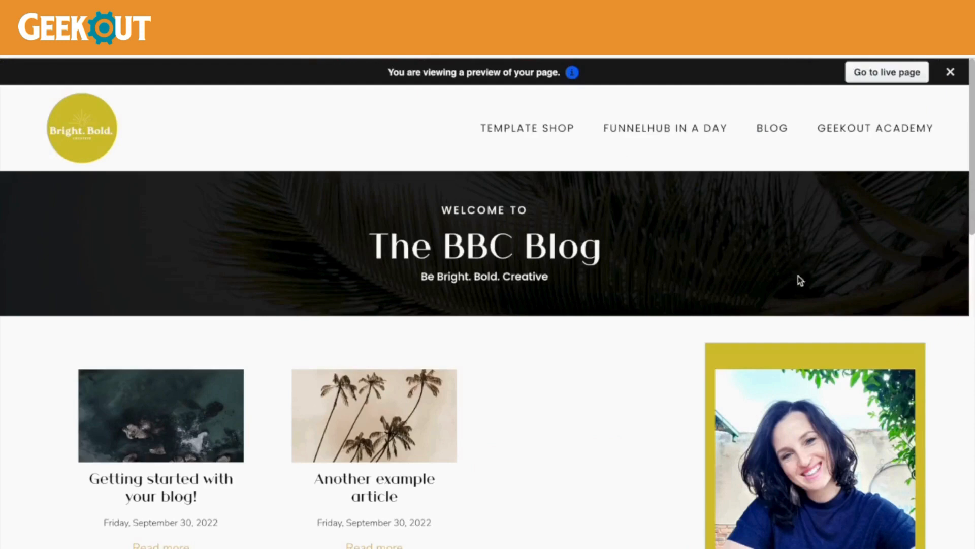
scroll(801, 280, down, 4)
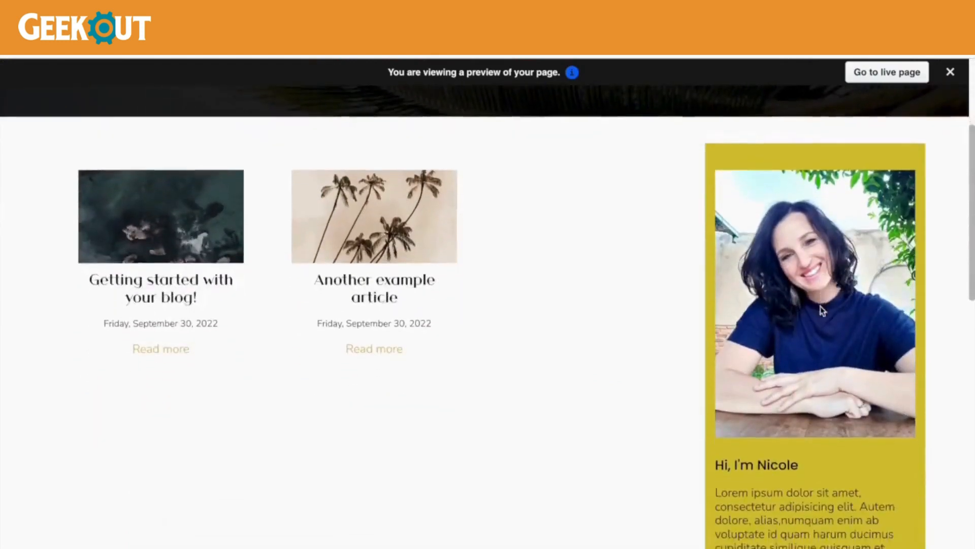
scroll(821, 307, up, 4)
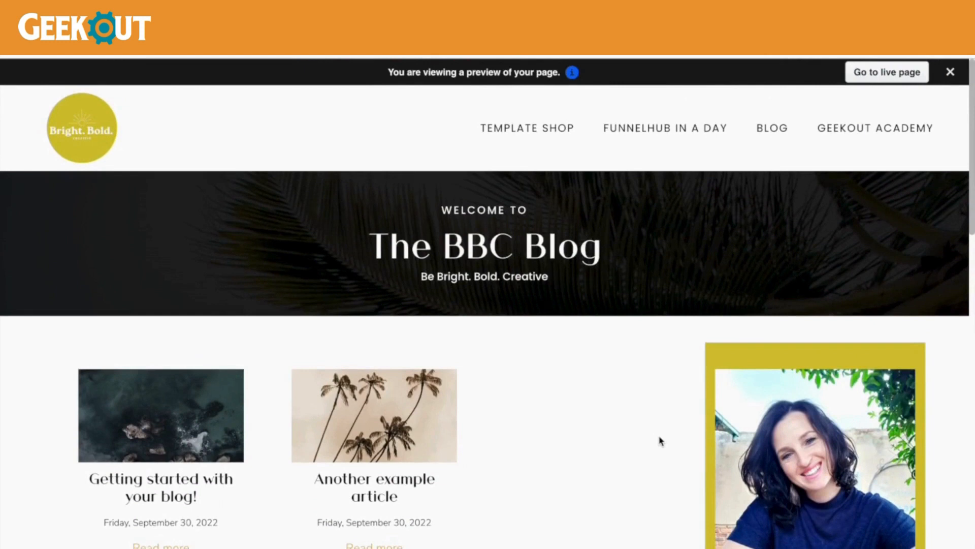
scroll(660, 440, down, 1)
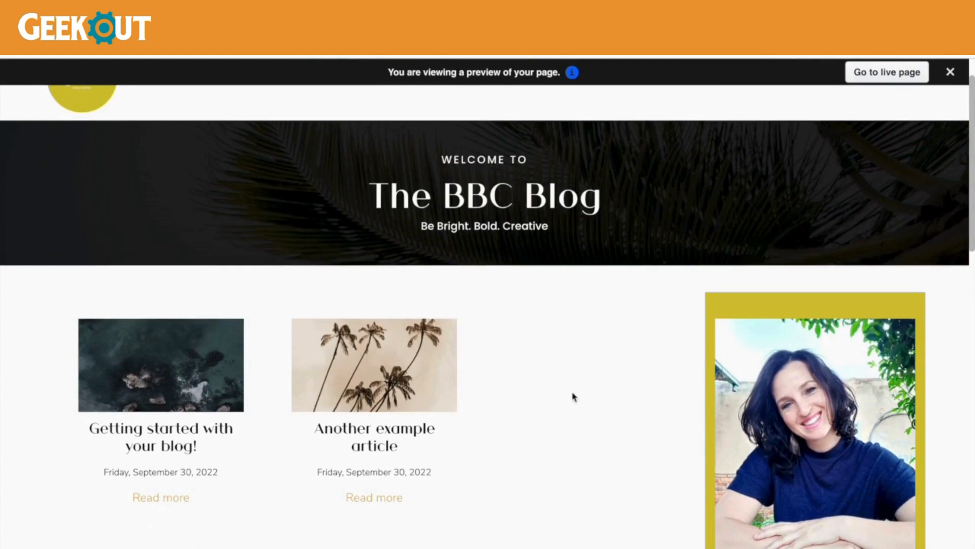
scroll(574, 399, down, 3)
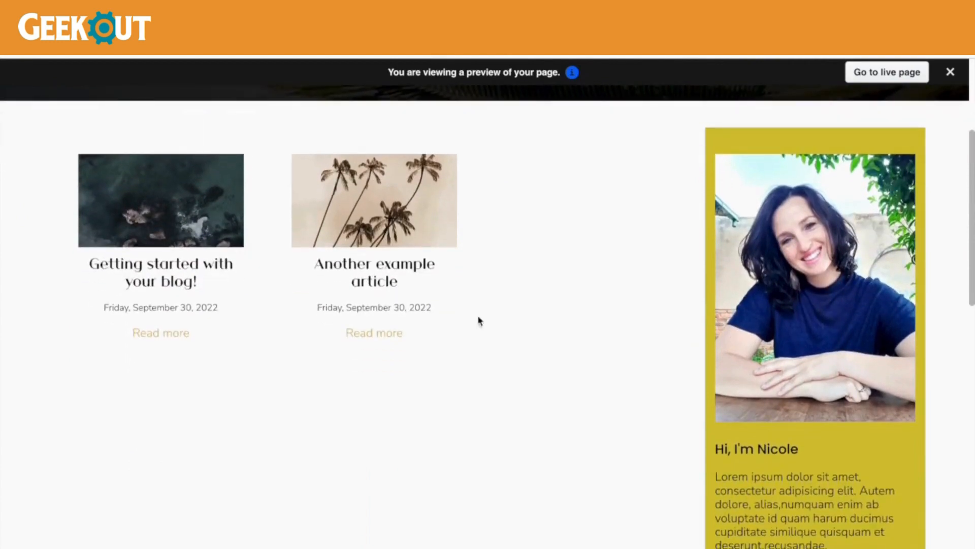
scroll(563, 450, down, 2)
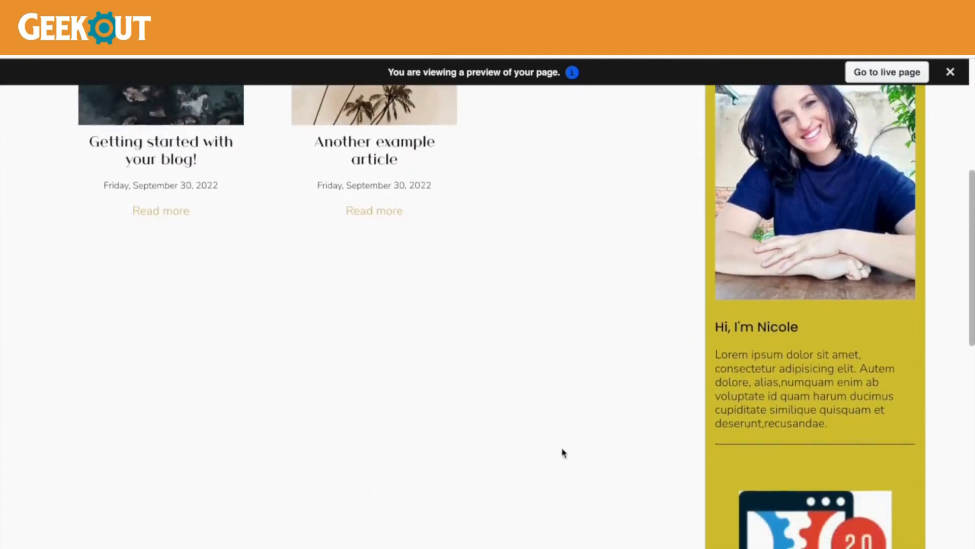
scroll(563, 452, down, 3)
scroll(563, 452, down, 5)
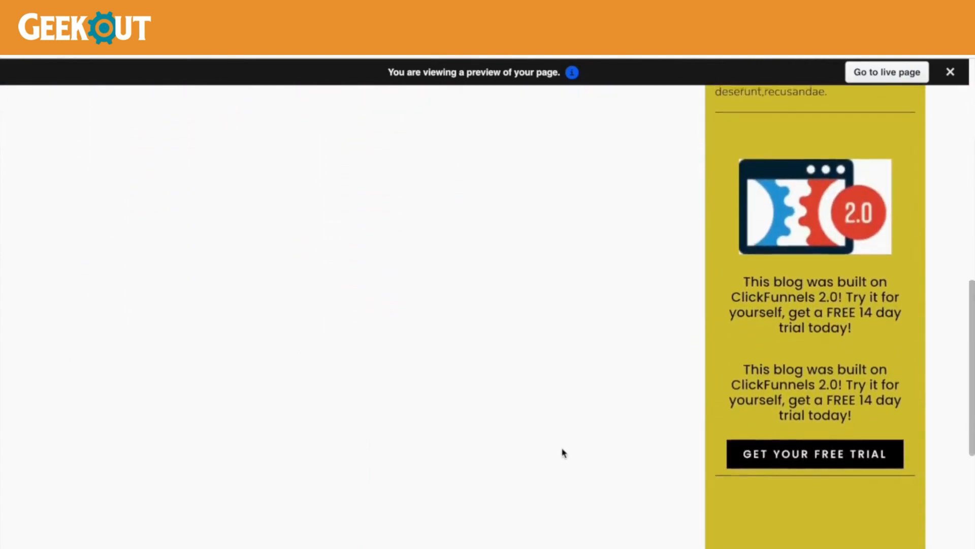
scroll(561, 451, down, 6)
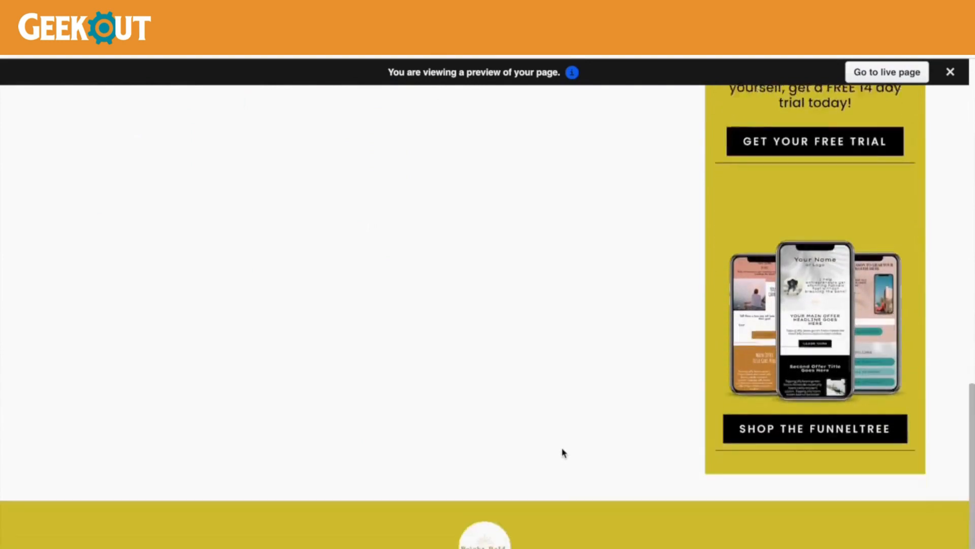
scroll(608, 241, up, 15)
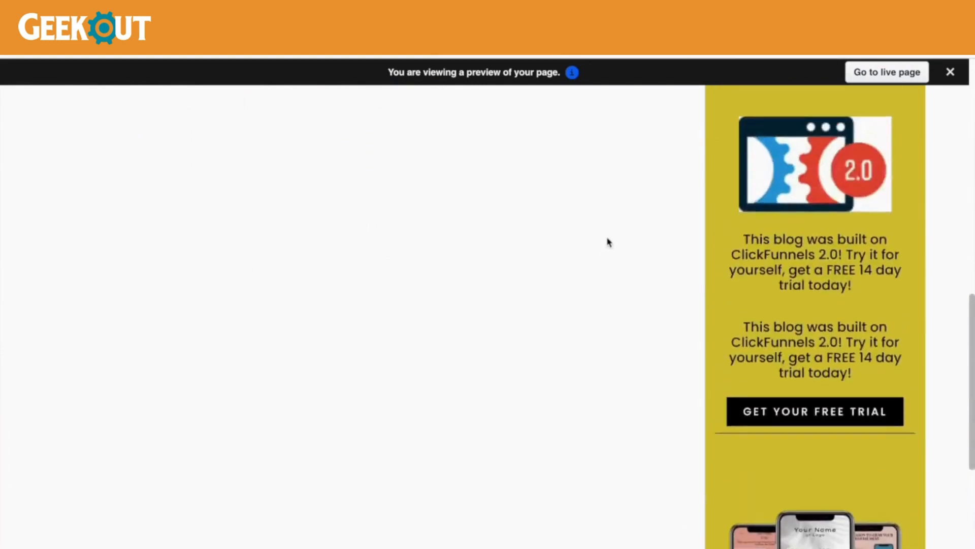
scroll(609, 242, up, 1)
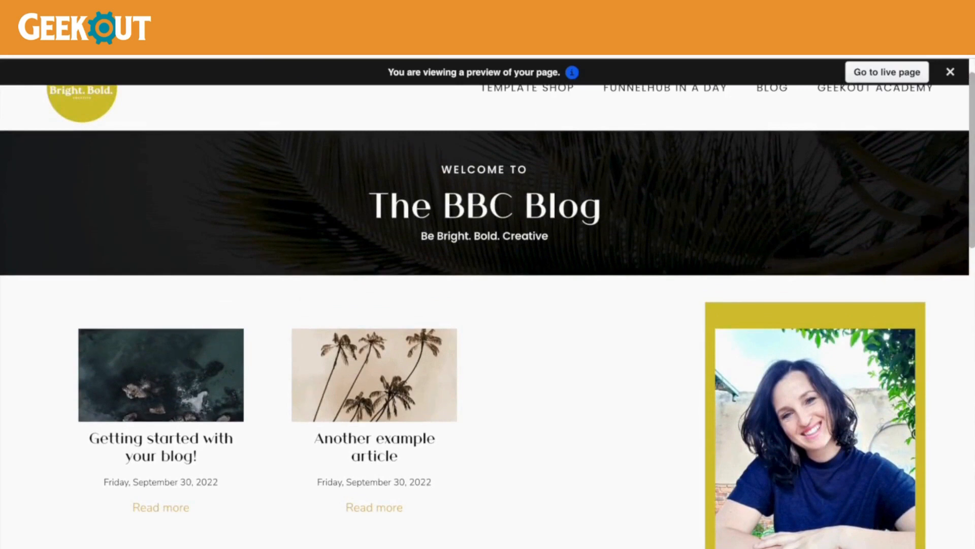
scroll(329, 290, down, 2)
scroll(445, 212, up, 3)
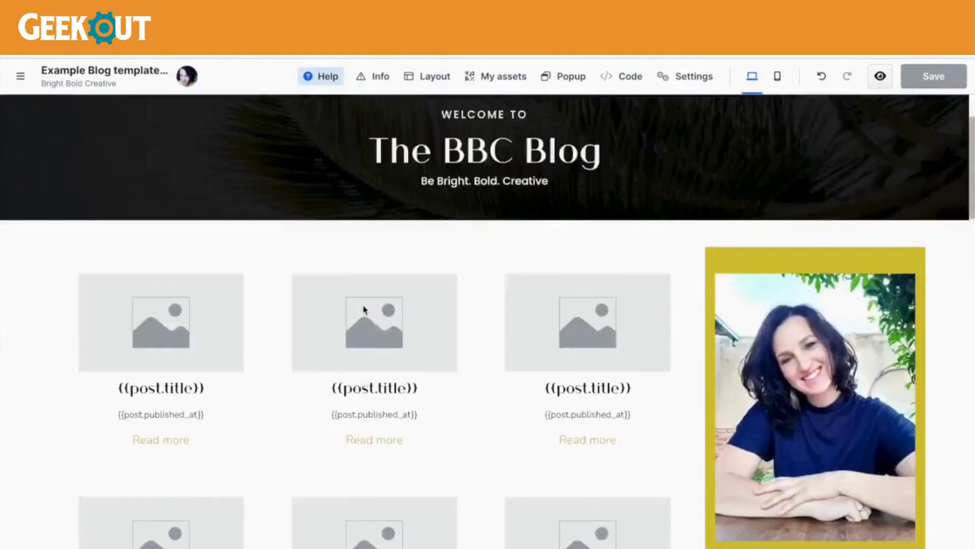
Add a Breadcrumbs element to the page and place it directly above the blog posts grid
scroll(364, 309, up, 2)
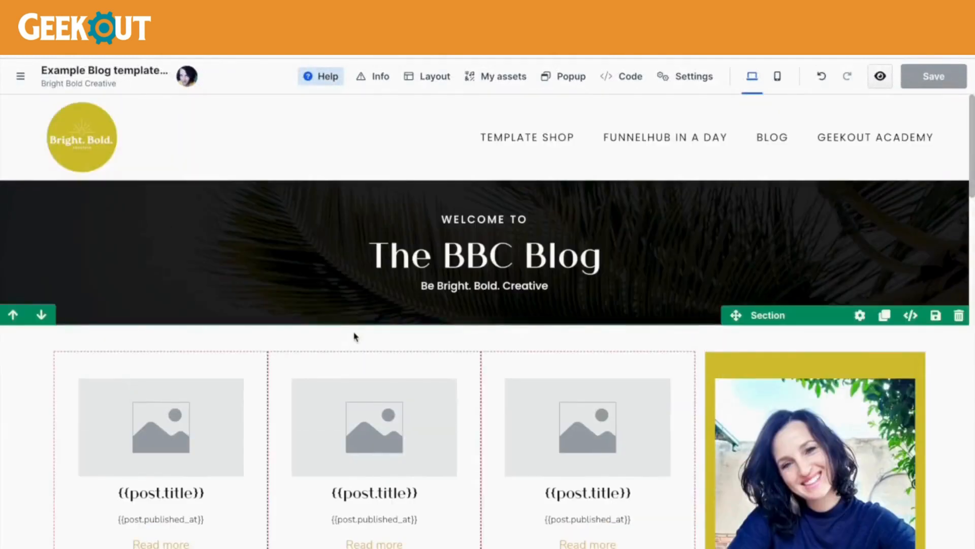
scroll(437, 358, down, 1)
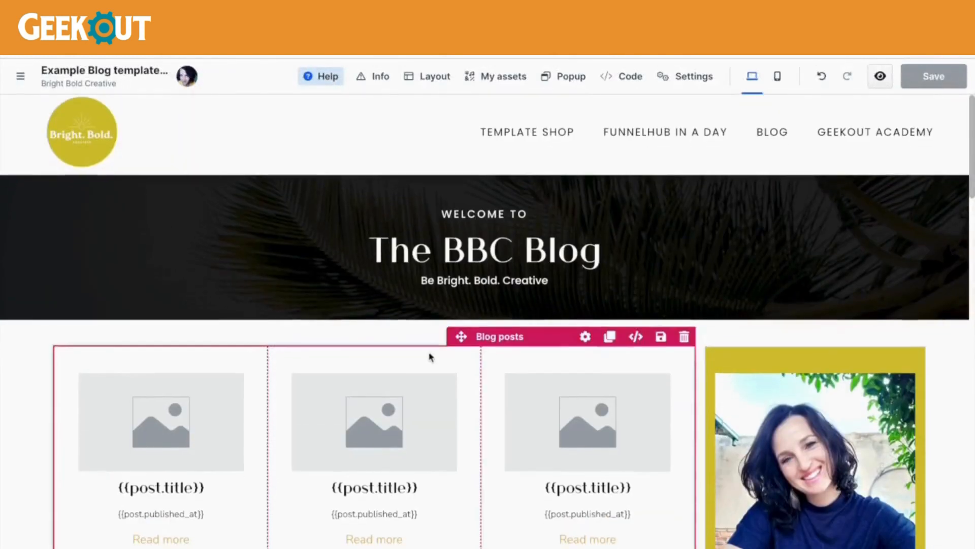
click(490, 295)
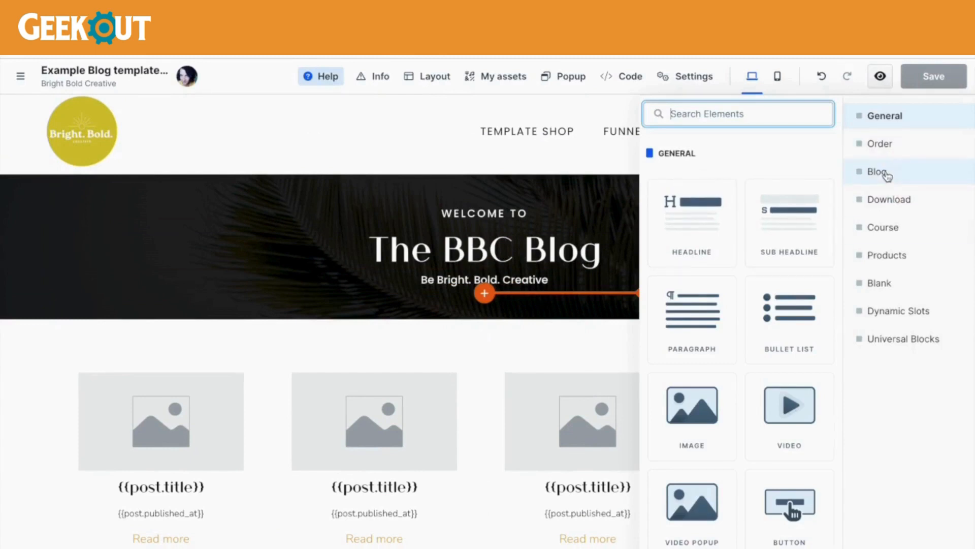
text(bread)
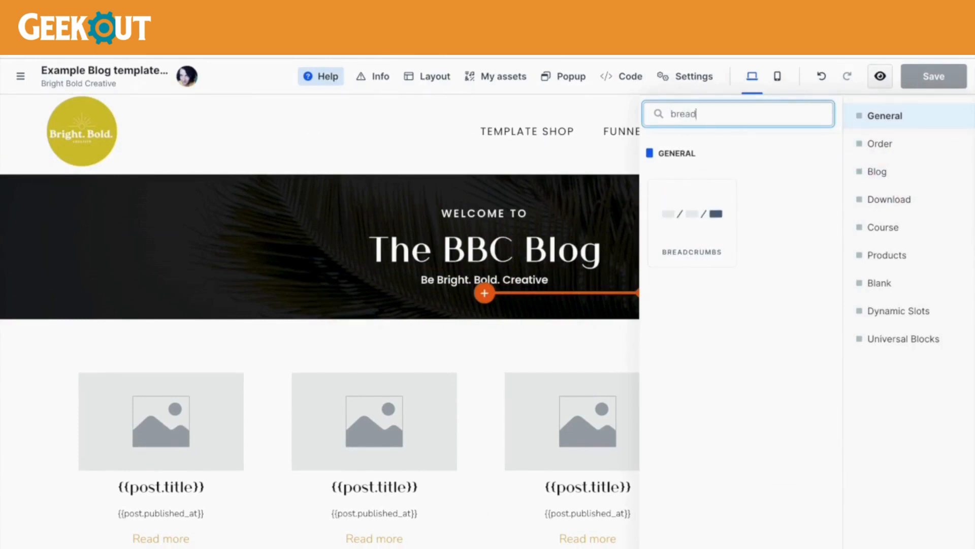
drag(685, 224, 484, 293)
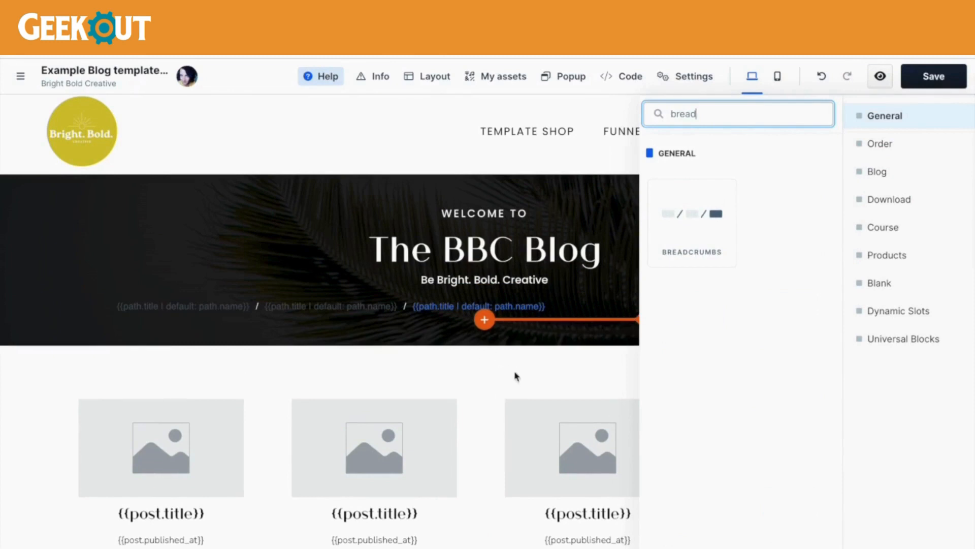
drag(620, 284, 462, 409)
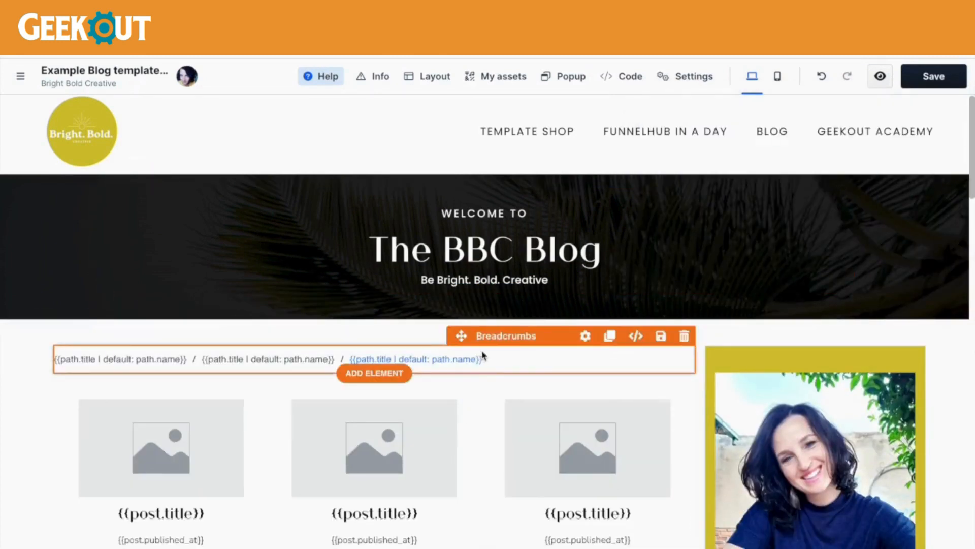
Apply typography style S to the breadcrumbs above the blog posts grid
scroll(589, 375, down, 1)
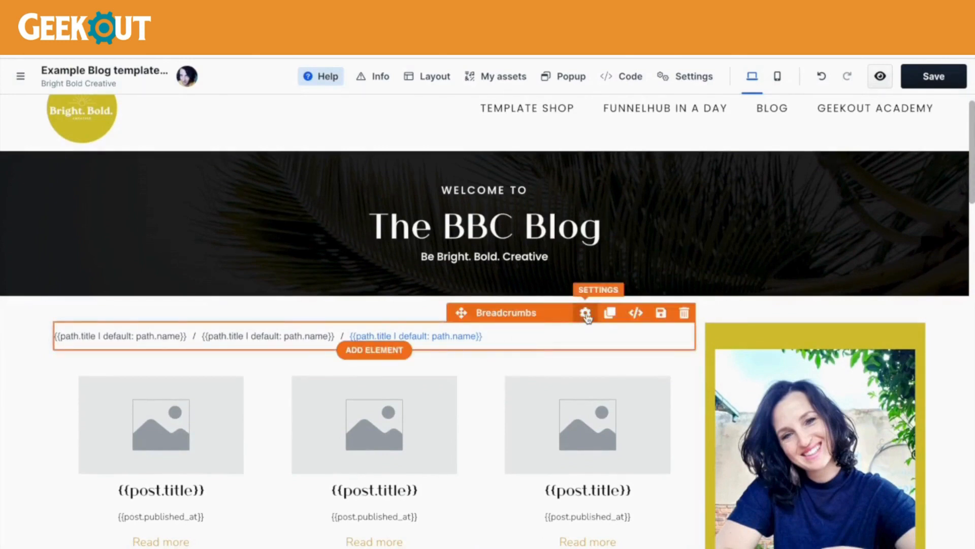
click(585, 314)
scroll(947, 394, down, 1)
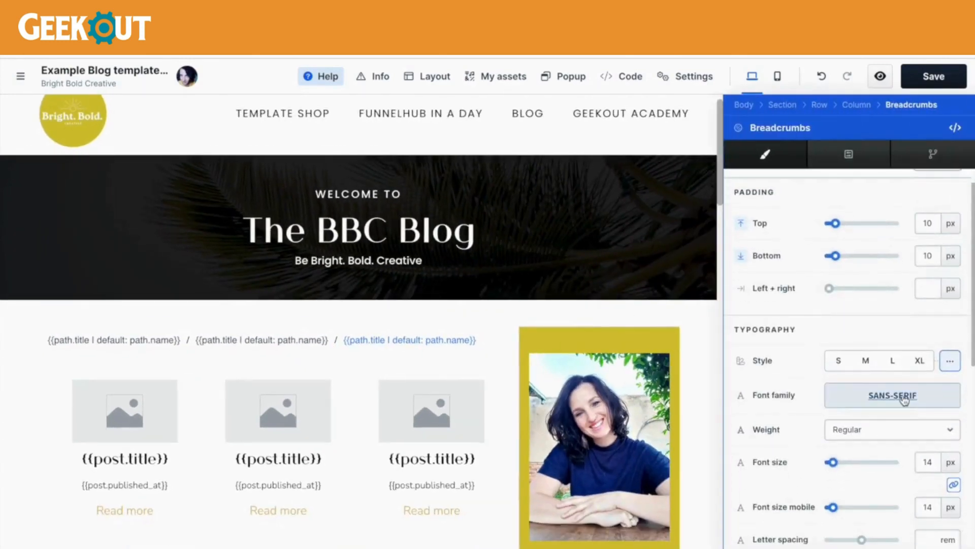
click(839, 362)
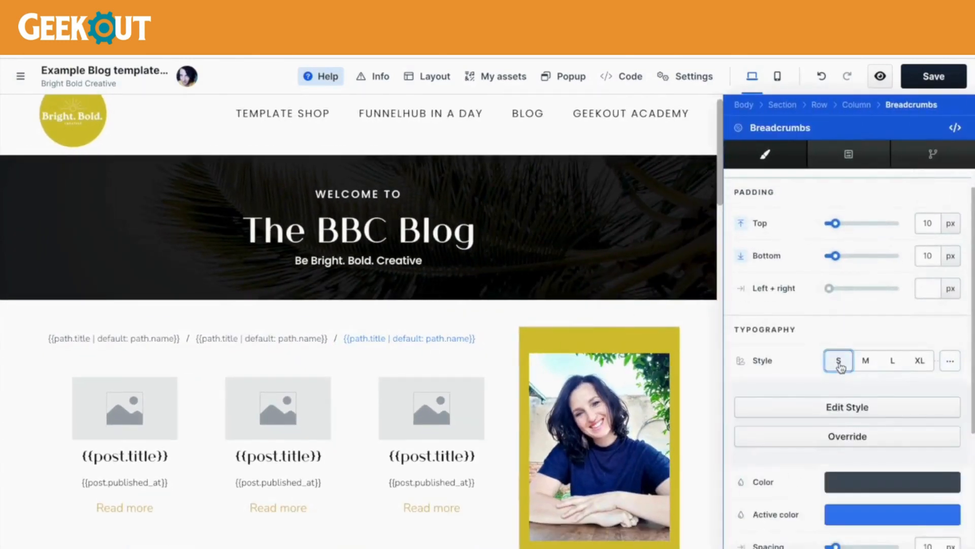
Set the breadcrumbs' active color to the style guide's mustard yellow and their regular text color to black (000000)
scroll(840, 366, down, 3)
click(857, 406)
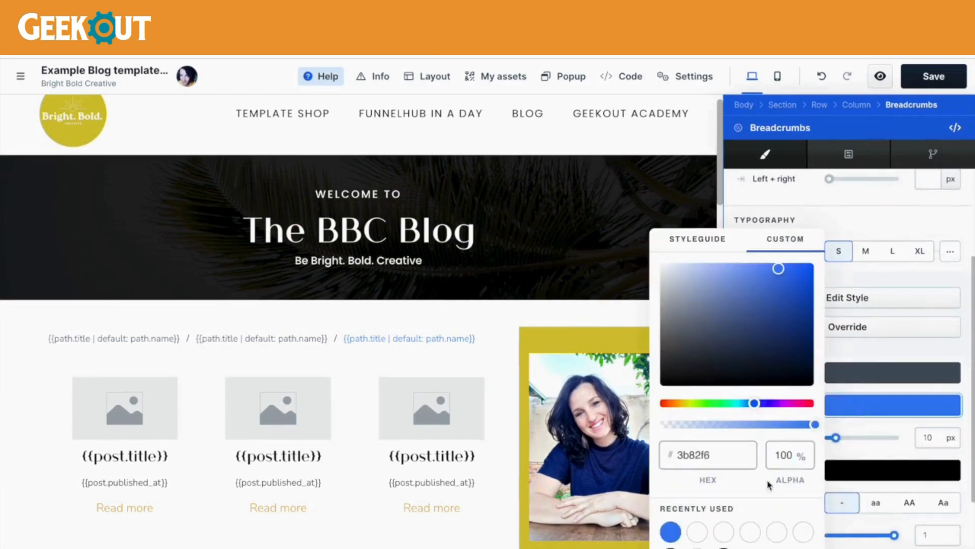
click(709, 248)
click(716, 462)
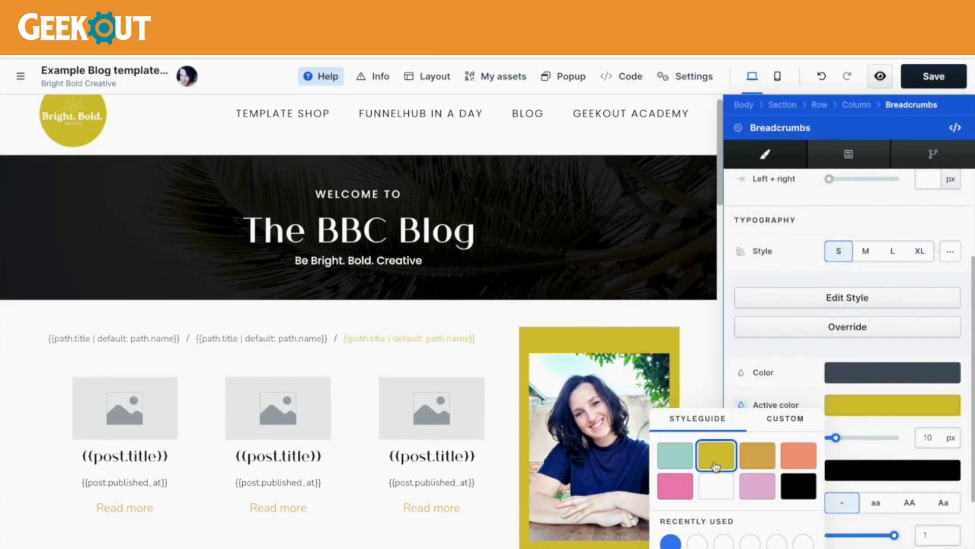
click(799, 367)
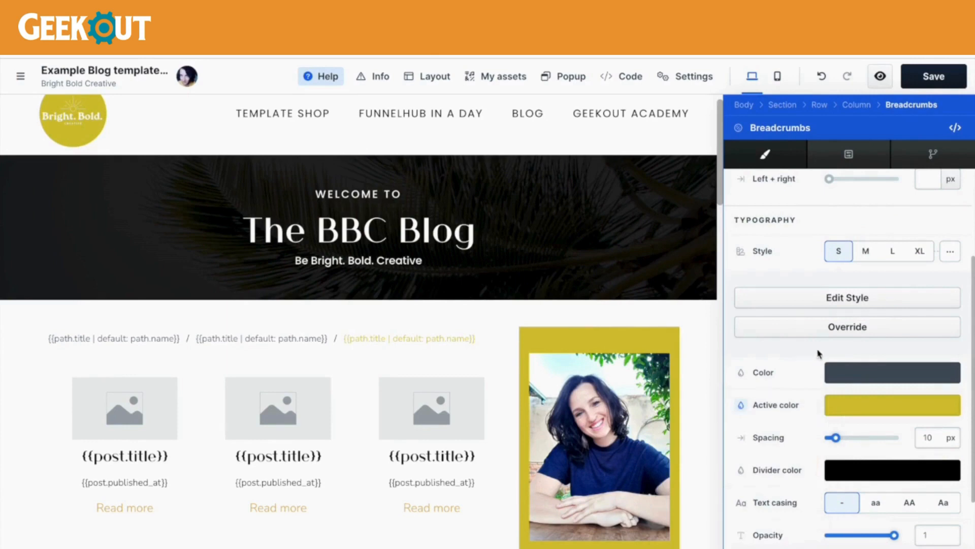
click(861, 372)
click(751, 547)
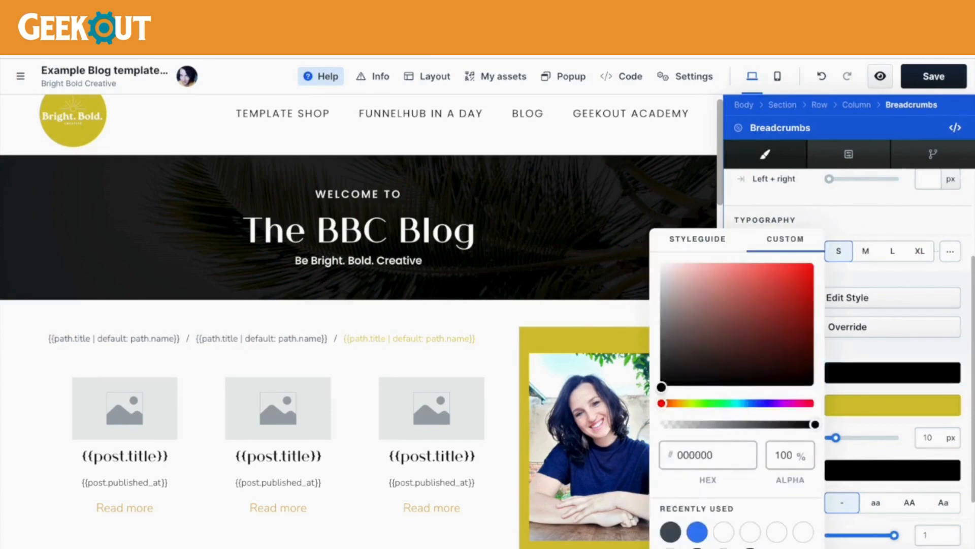
click(847, 358)
click(699, 333)
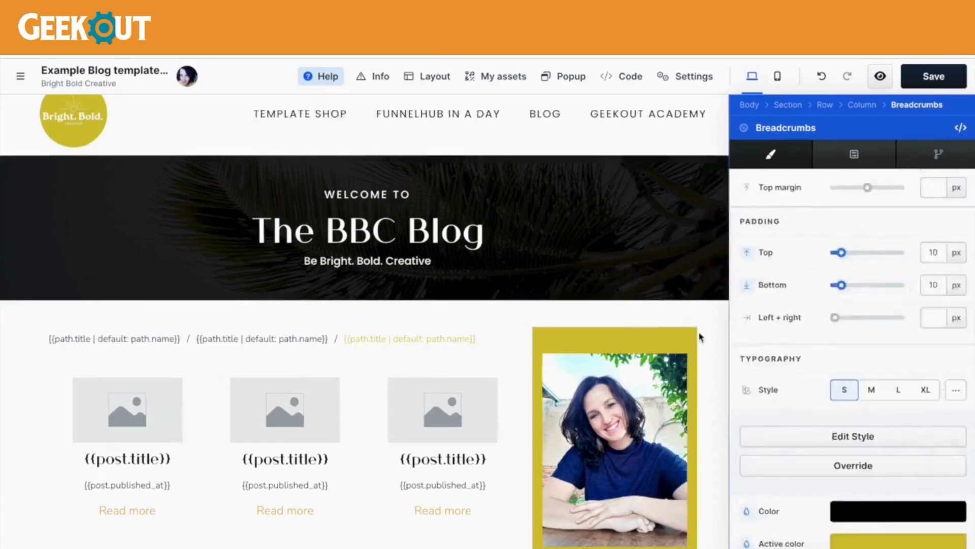
Save the blog template and open its page preview
click(950, 79)
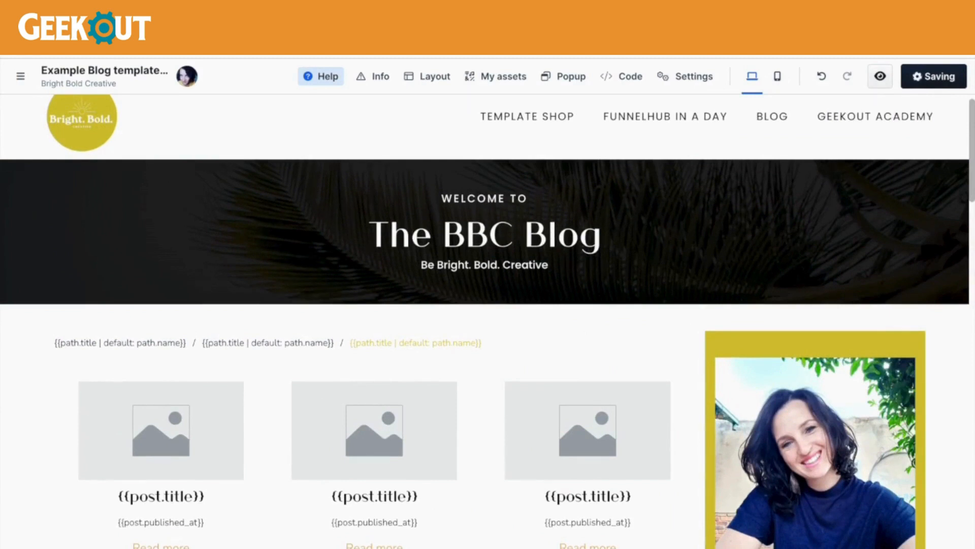
click(881, 79)
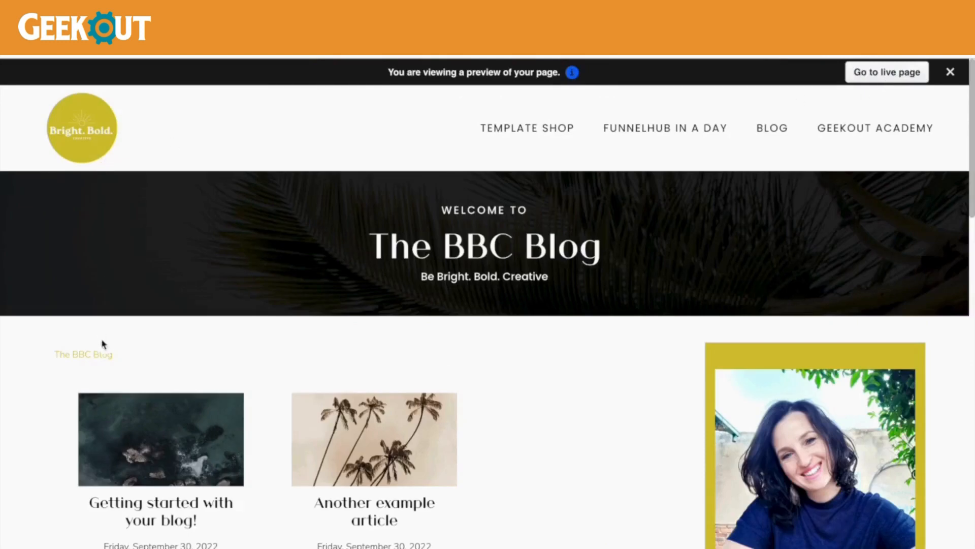
Open the "Getting started with your blog!" post from the preview and examine its breadcrumbs and page content
scroll(183, 375, down, 1)
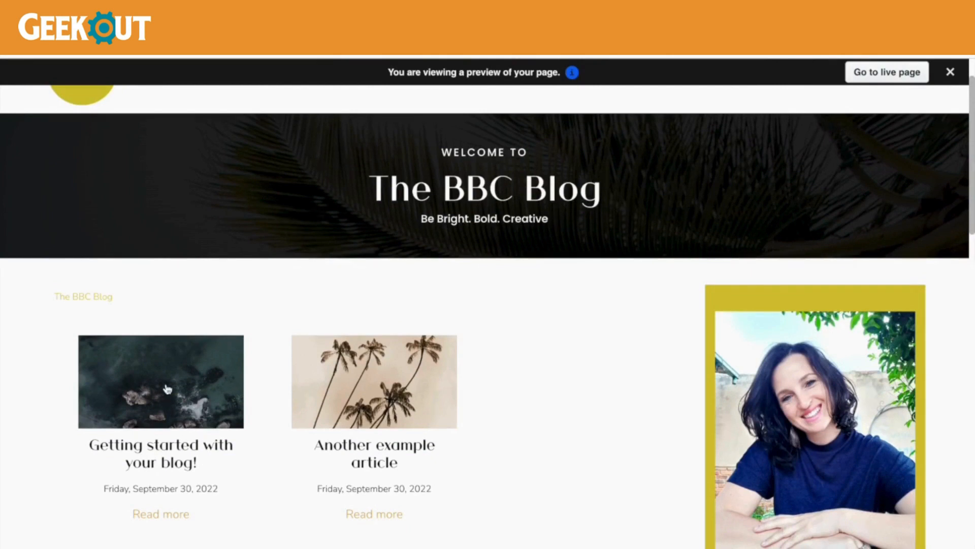
click(168, 389)
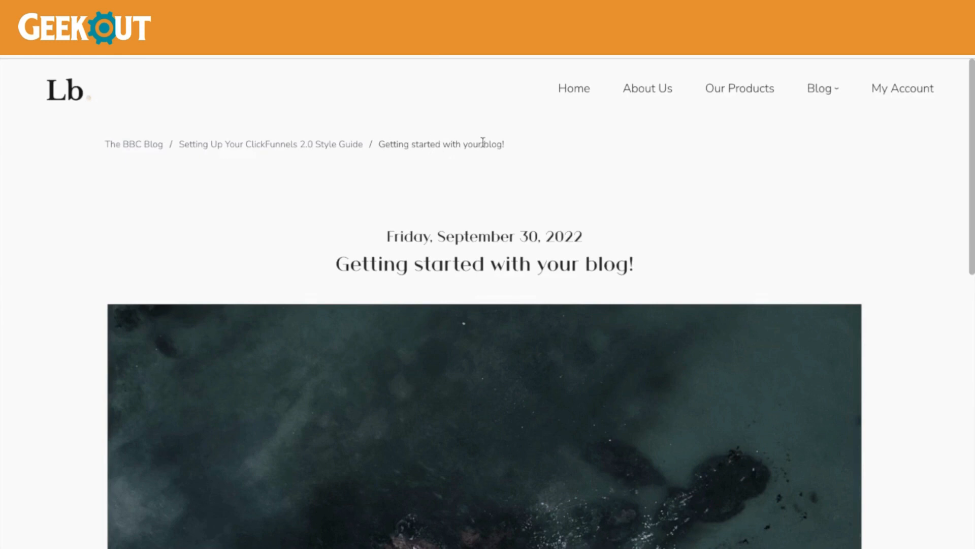
scroll(483, 142, down, 20)
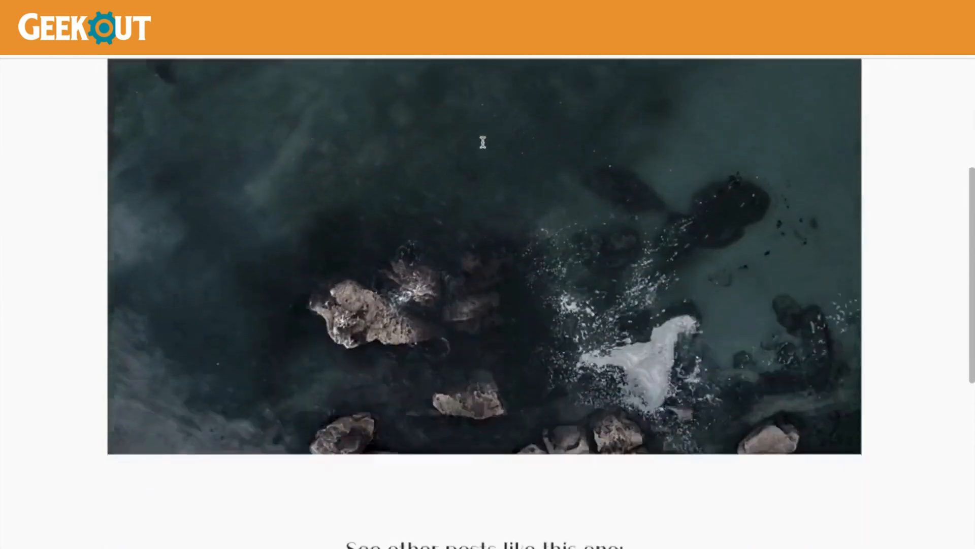
Examine the sample post's breadcrumbs and header, and follow its "Setting Up Your ClickFunnels 2.0 Style Guide" breadcrumb
scroll(483, 146, up, 15)
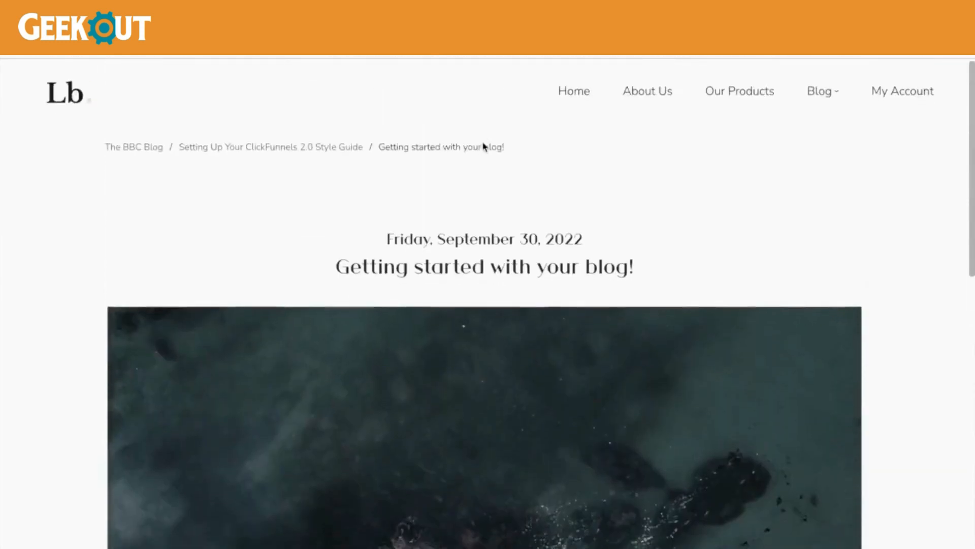
scroll(483, 143, down, 5)
scroll(483, 142, up, 4)
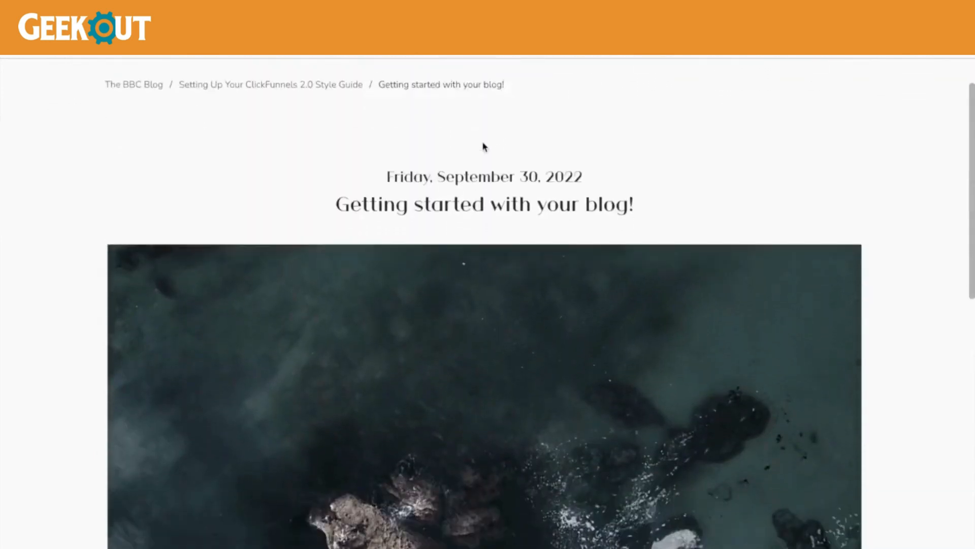
scroll(484, 146, down, 8)
scroll(483, 146, up, 10)
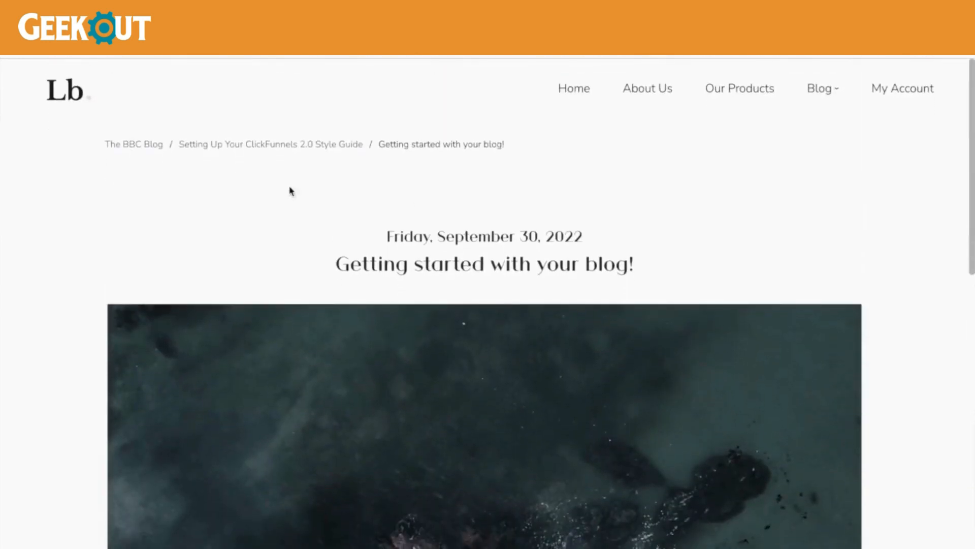
click(284, 148)
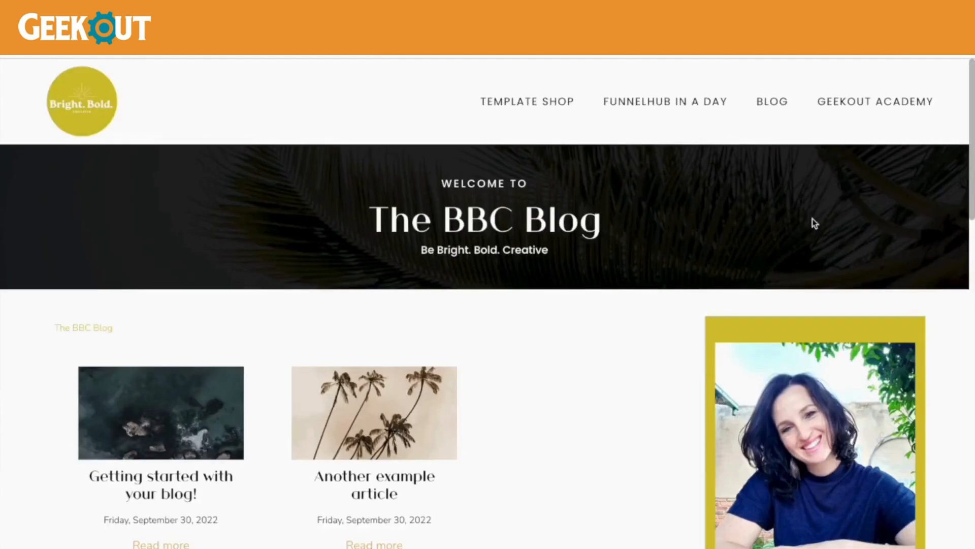
Examine the category buttons and promotions in the blog home page's mustard sidebar
scroll(814, 223, down, 5)
scroll(813, 223, down, 14)
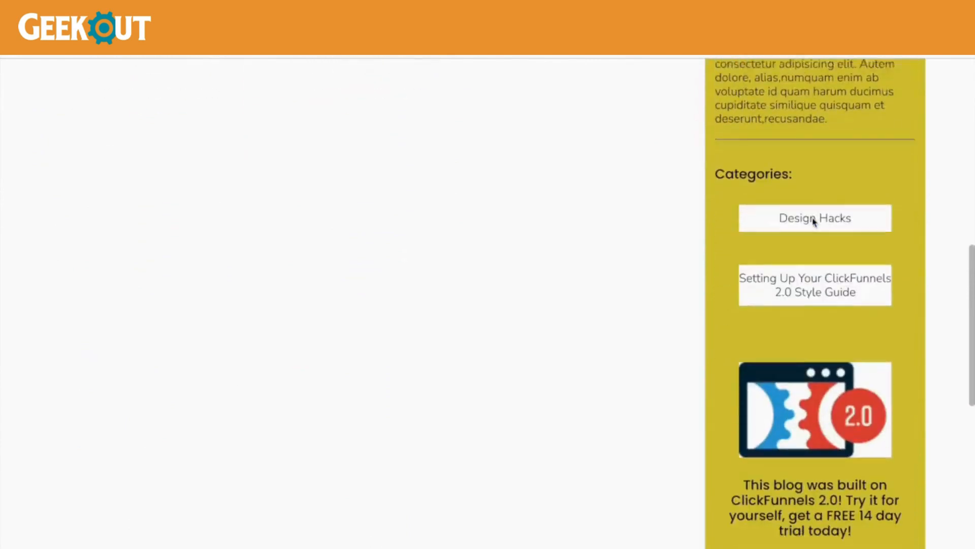
scroll(813, 223, up, 2)
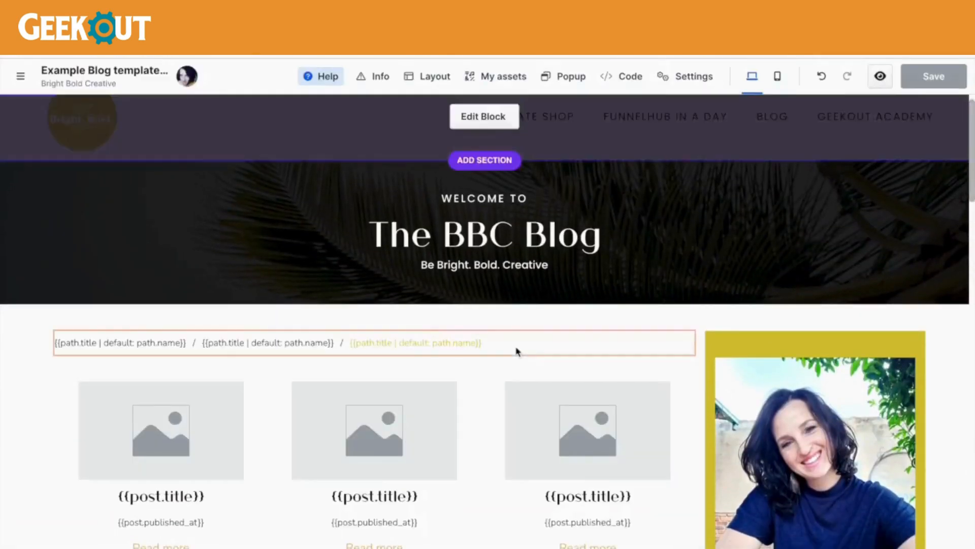
Insert the "FunnelTree Shop Now" universal block as a section directly above the blog template's footer
scroll(626, 342, down, 6)
scroll(627, 344, down, 8)
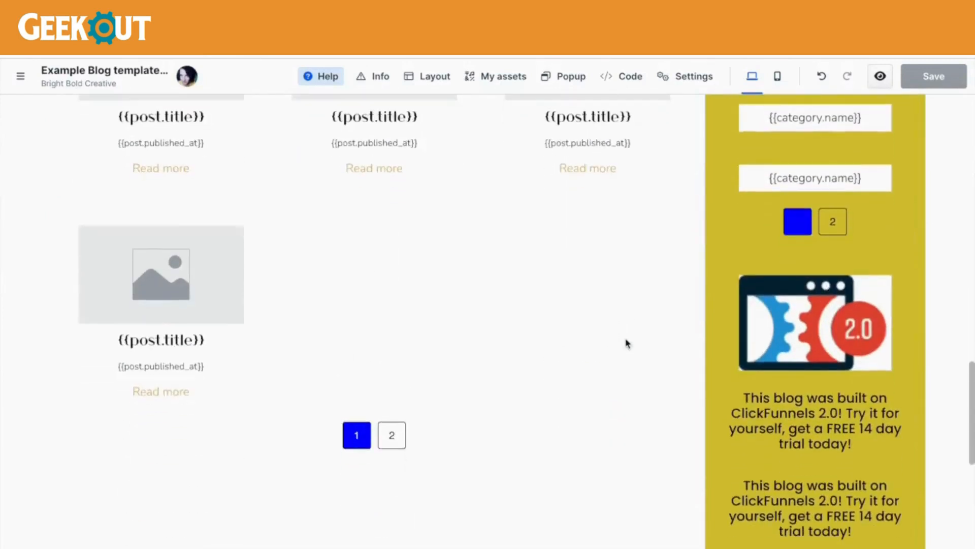
scroll(627, 341, down, 8)
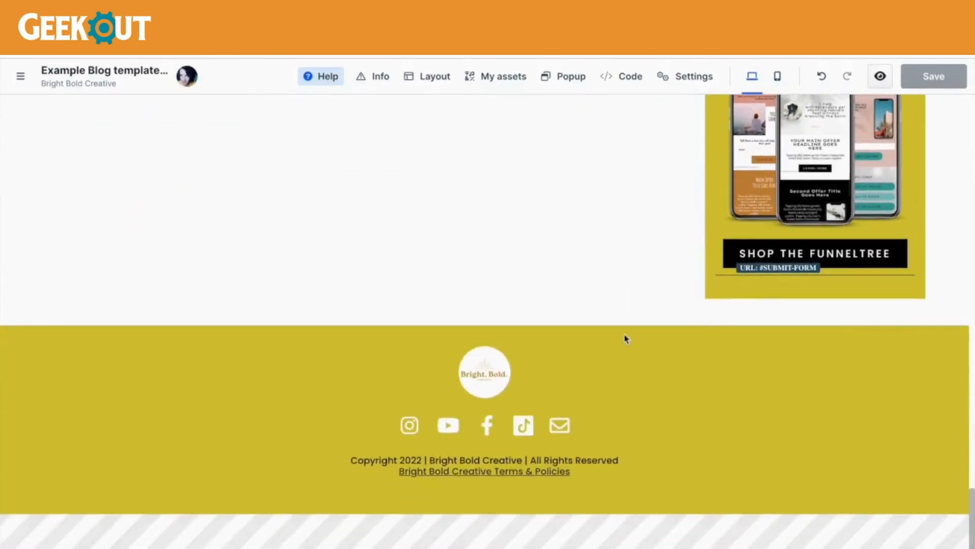
click(483, 331)
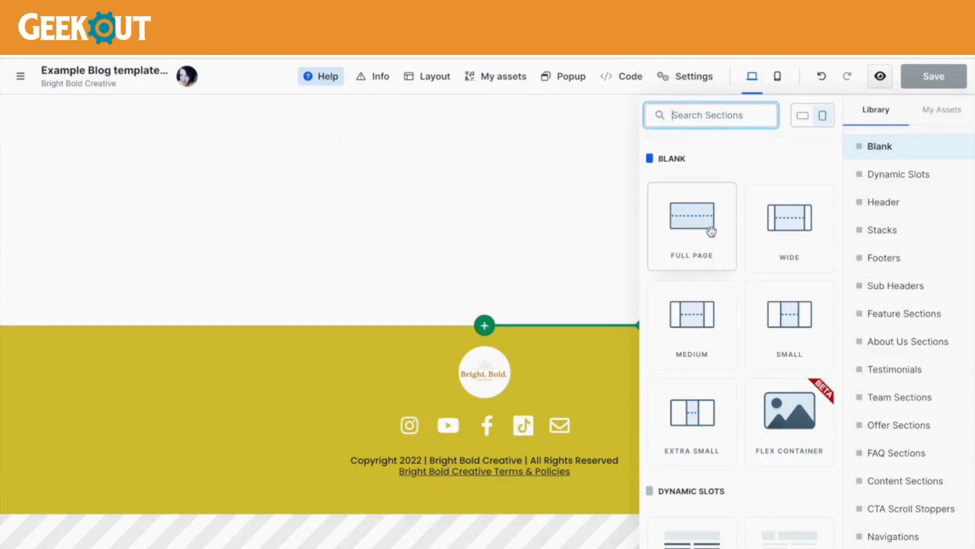
click(941, 118)
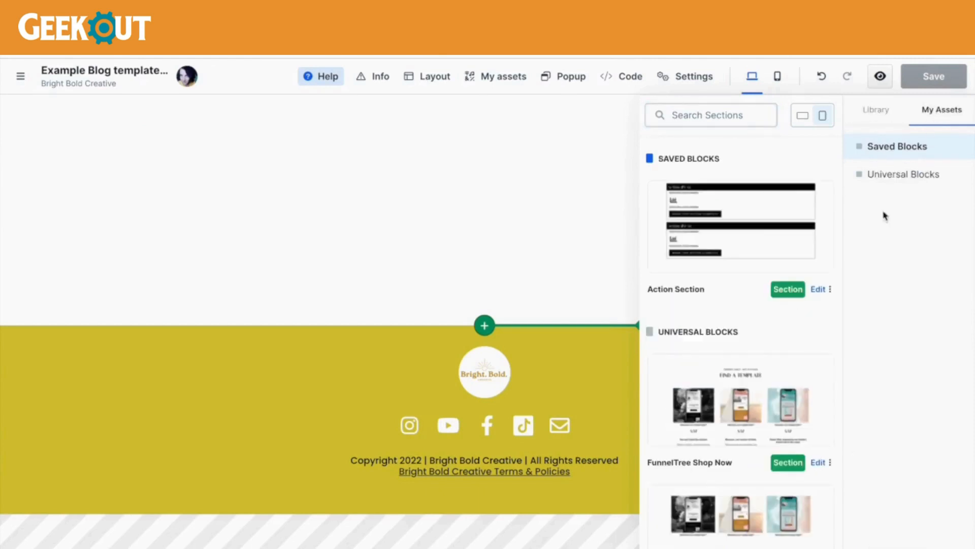
click(744, 406)
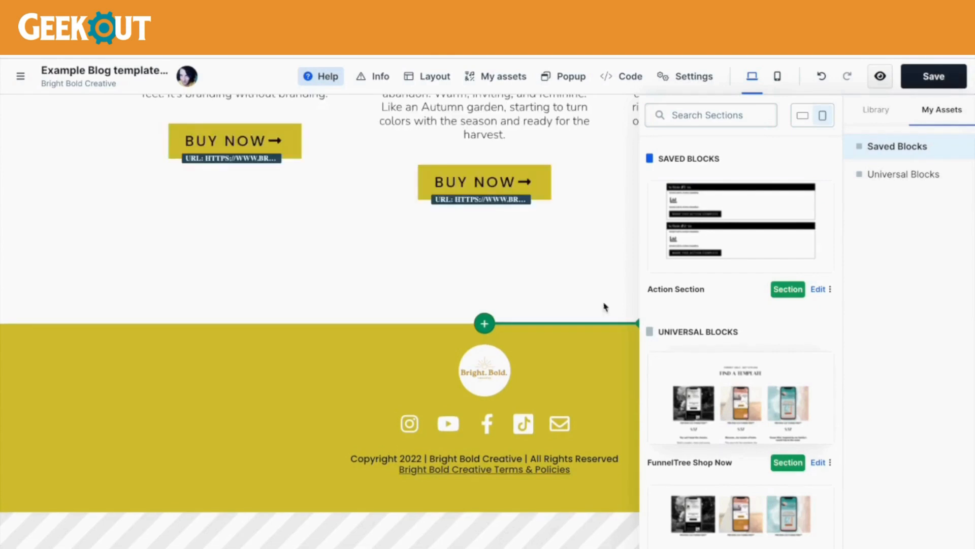
click(560, 274)
Compare the FunnelTree promotion in the sidebar with the three-product "Find a Template" section above the footer
scroll(864, 247, up, 1)
scroll(864, 247, up, 10)
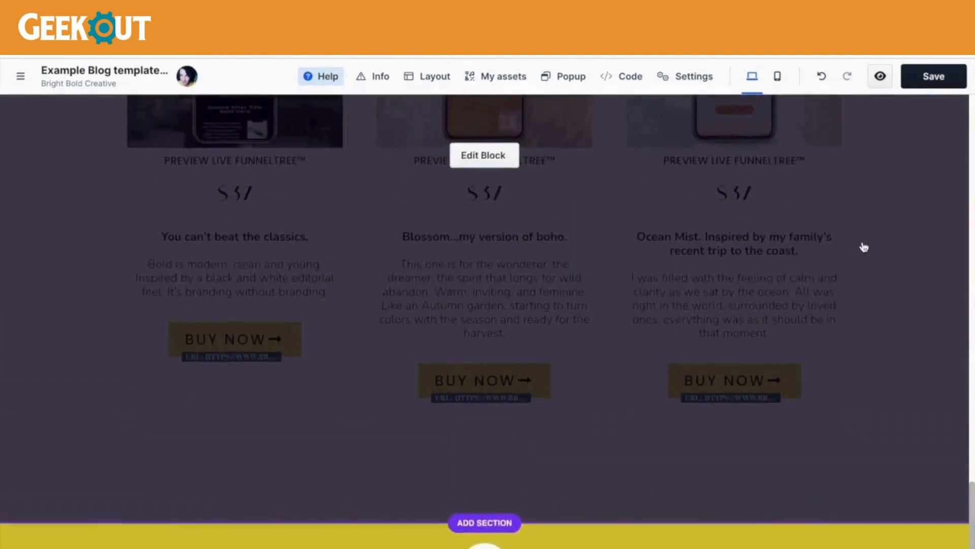
scroll(864, 247, up, 2)
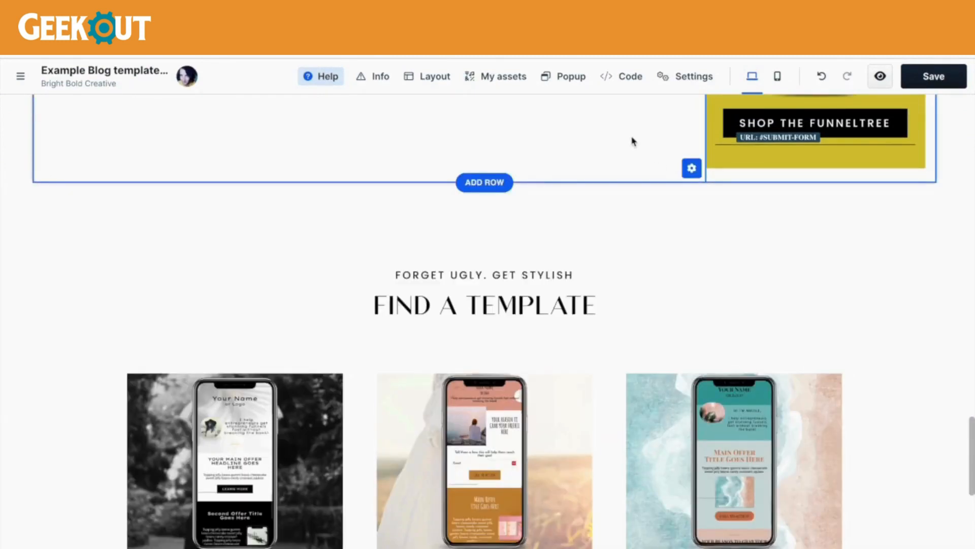
scroll(632, 141, up, 5)
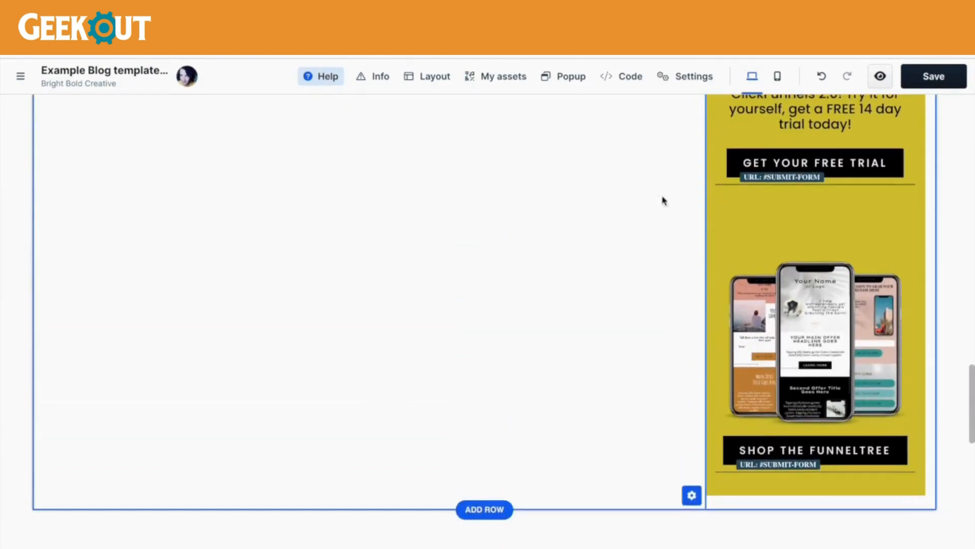
mouse_move(823, 386)
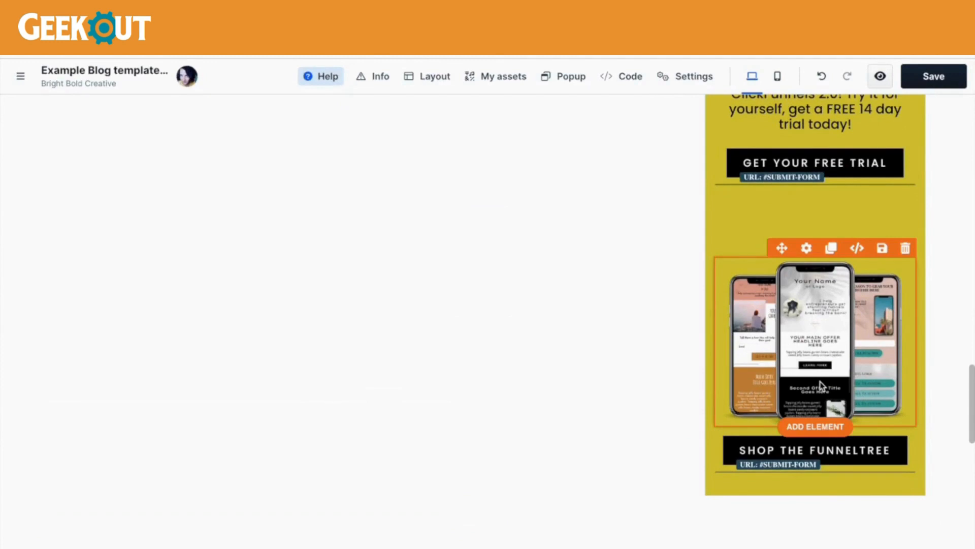
scroll(822, 386, down, 1)
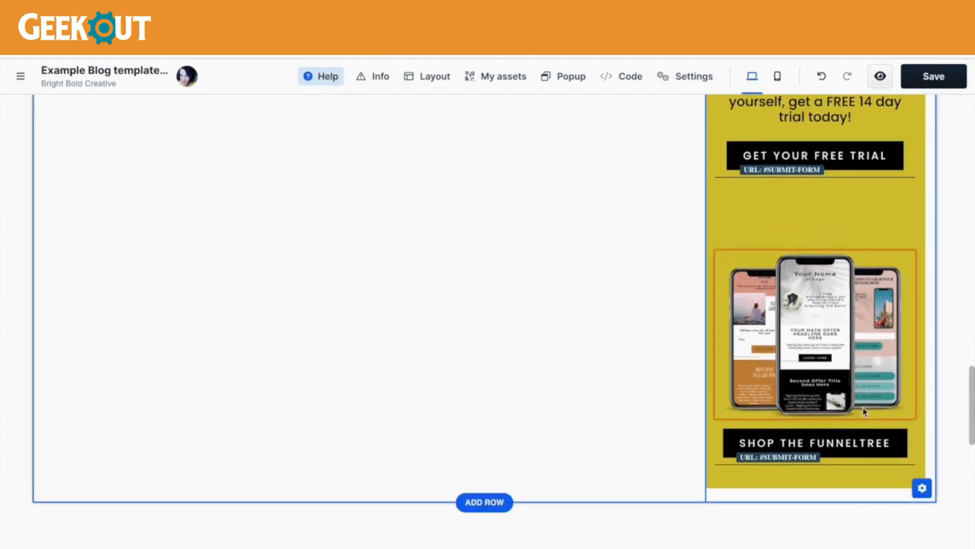
scroll(882, 384, down, 6)
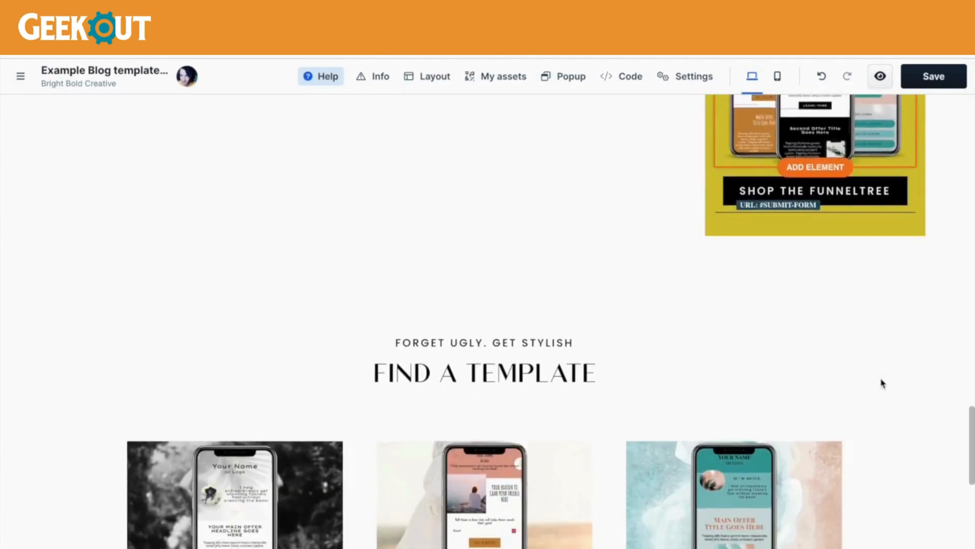
scroll(882, 383, down, 2)
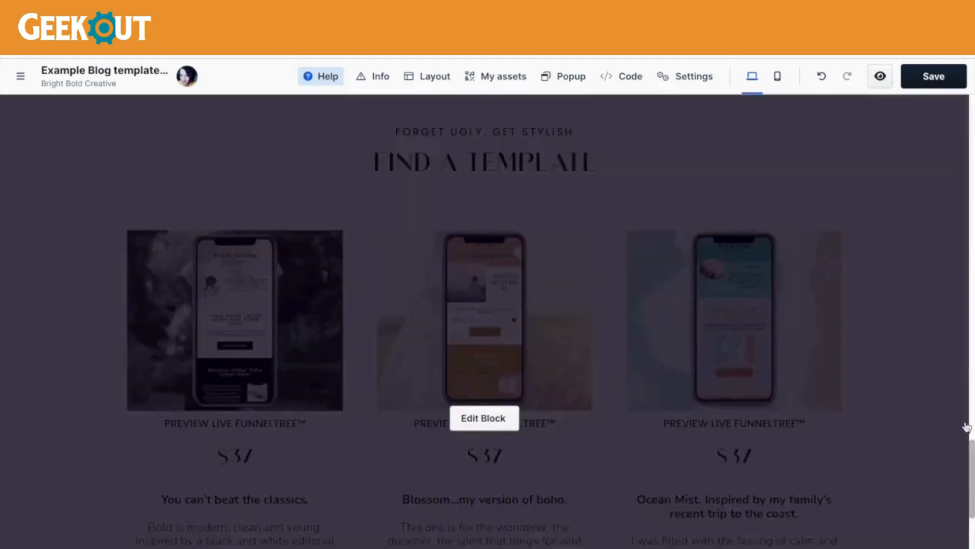
scroll(488, 320, down, 3)
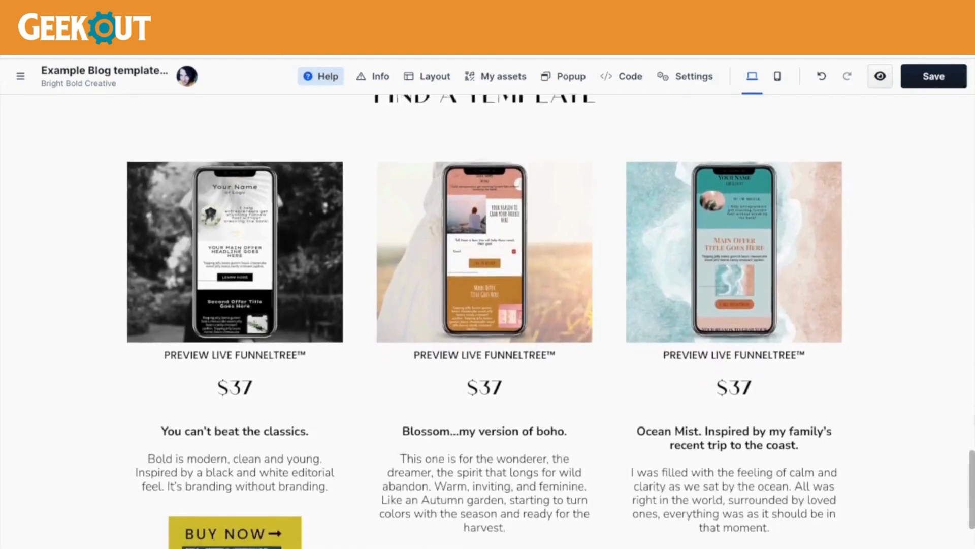
scroll(930, 133, down, 2)
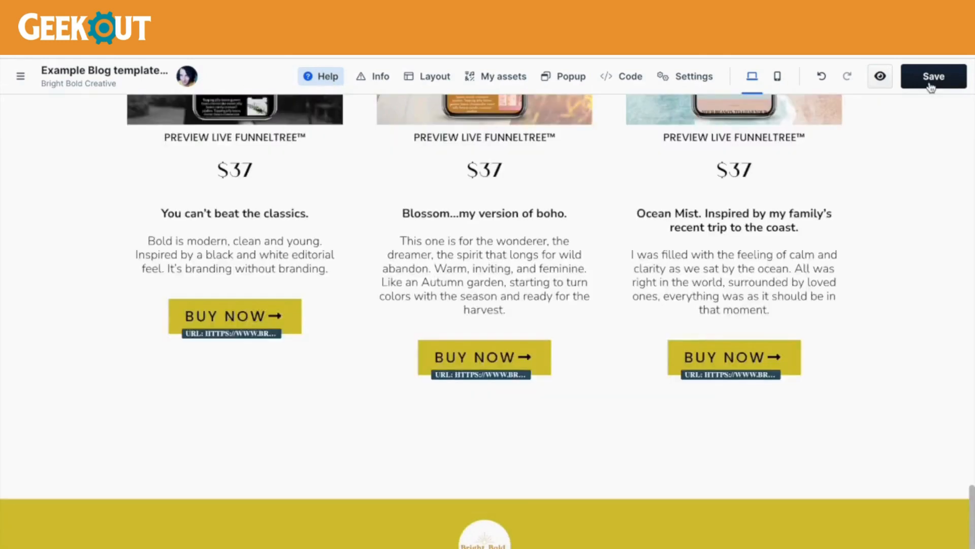
Save the blog template and open its page preview down to the "Find a Template" section
click(918, 84)
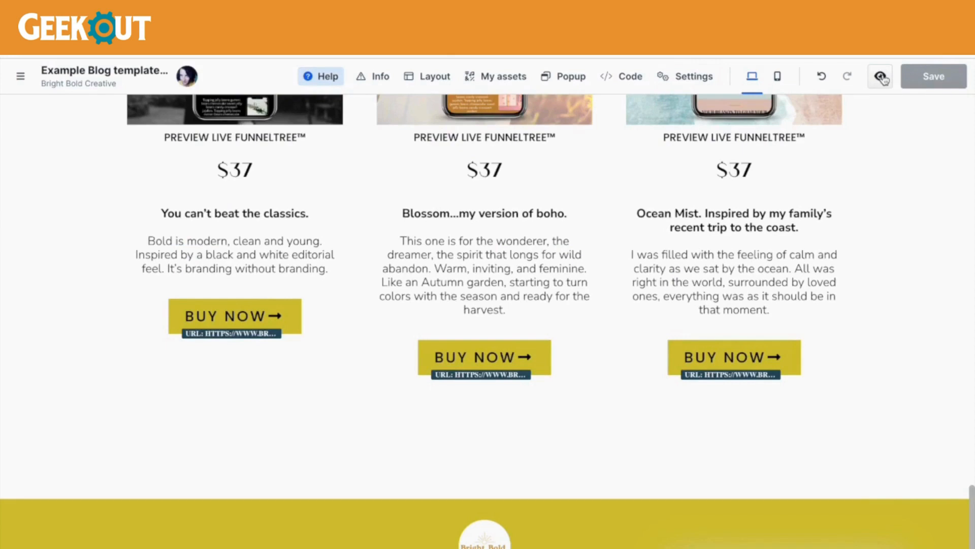
click(882, 76)
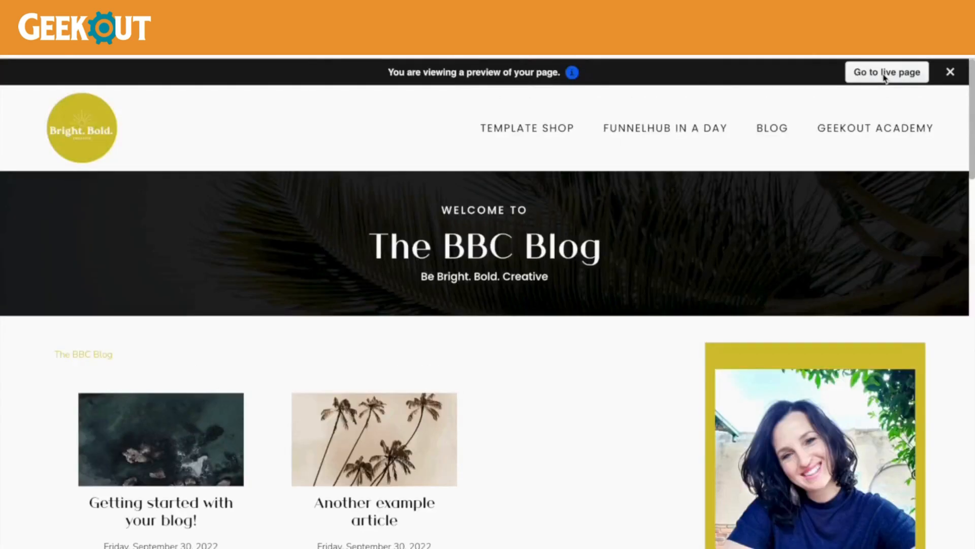
scroll(615, 425, down, 12)
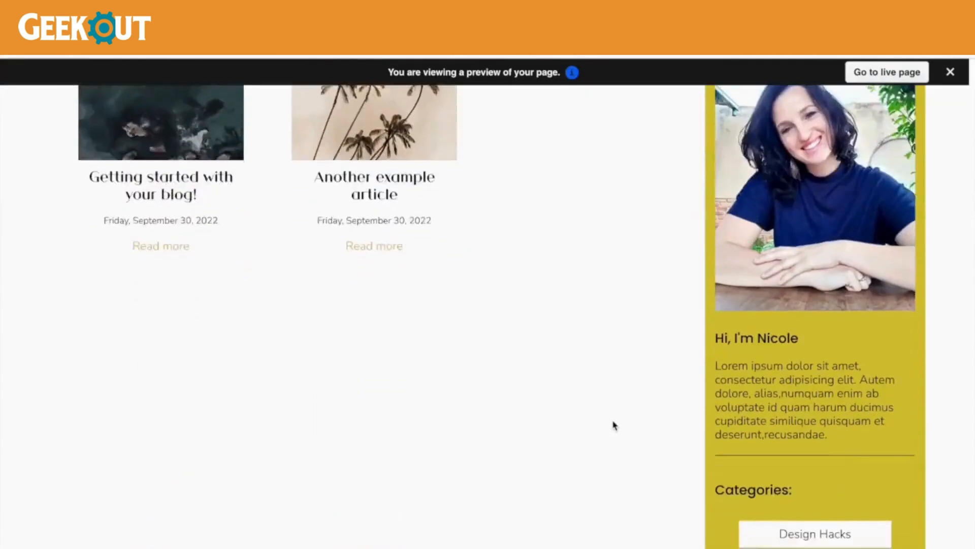
scroll(615, 425, down, 10)
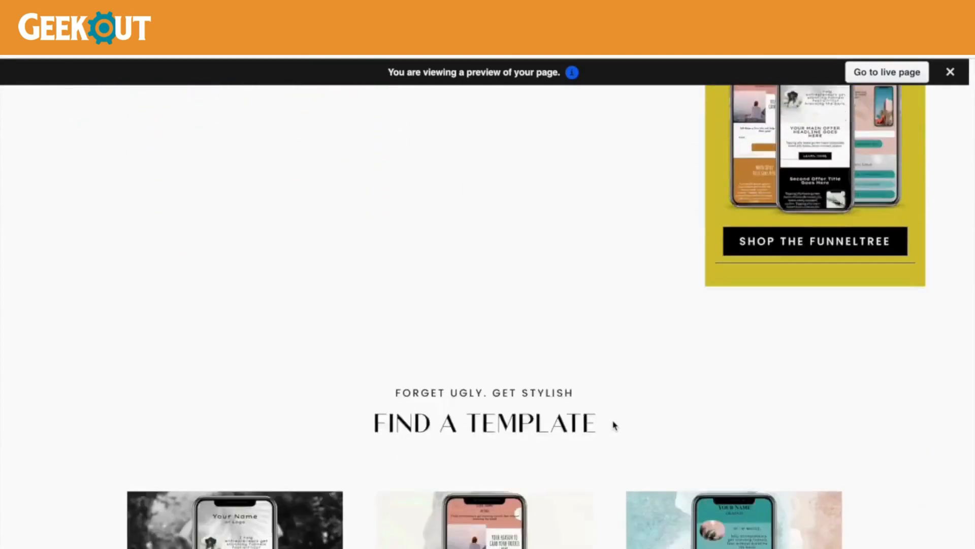
Review the preview's posts grid and sidebar, and examine the product columns of the "Find a Template" section
scroll(614, 425, up, 11)
scroll(481, 411, up, 9)
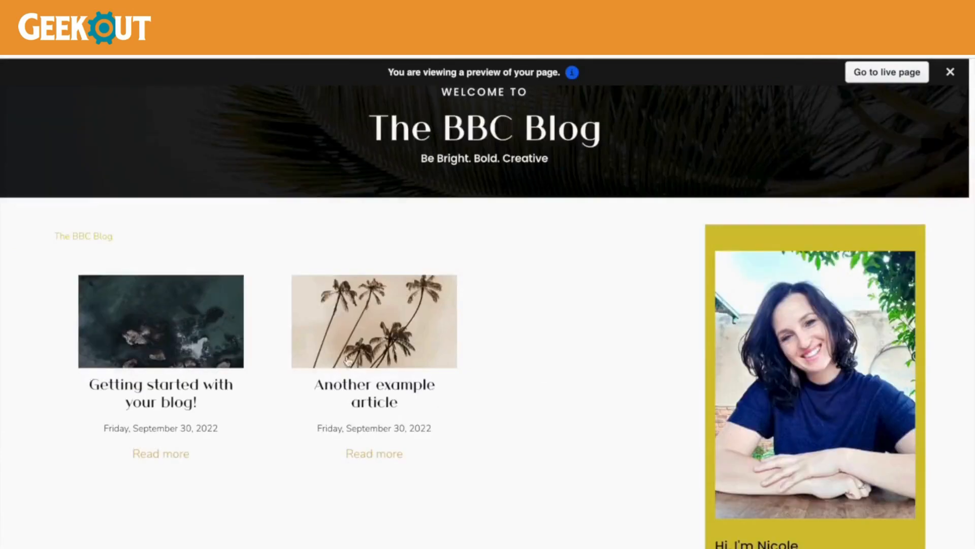
scroll(522, 488, down, 6)
scroll(522, 488, down, 10)
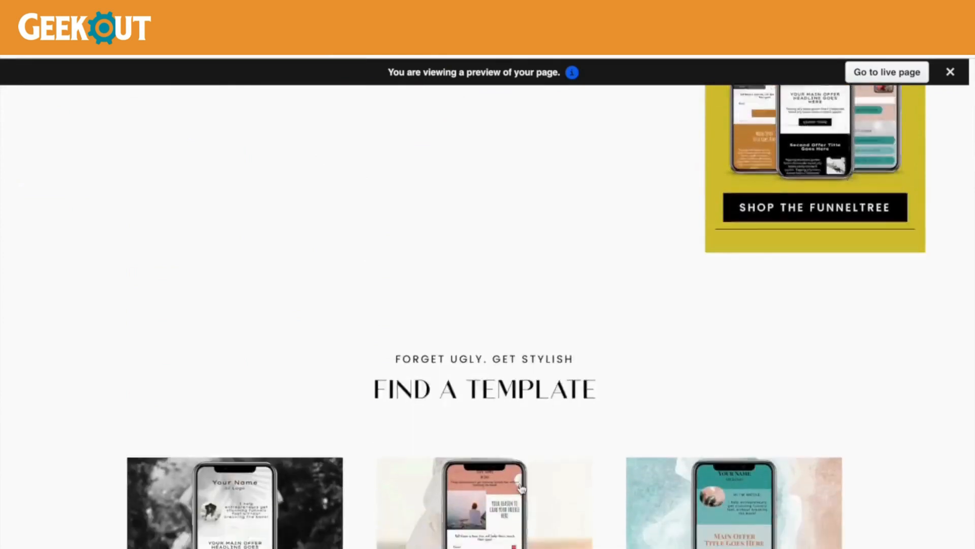
scroll(655, 351, down, 1)
scroll(654, 351, up, 1)
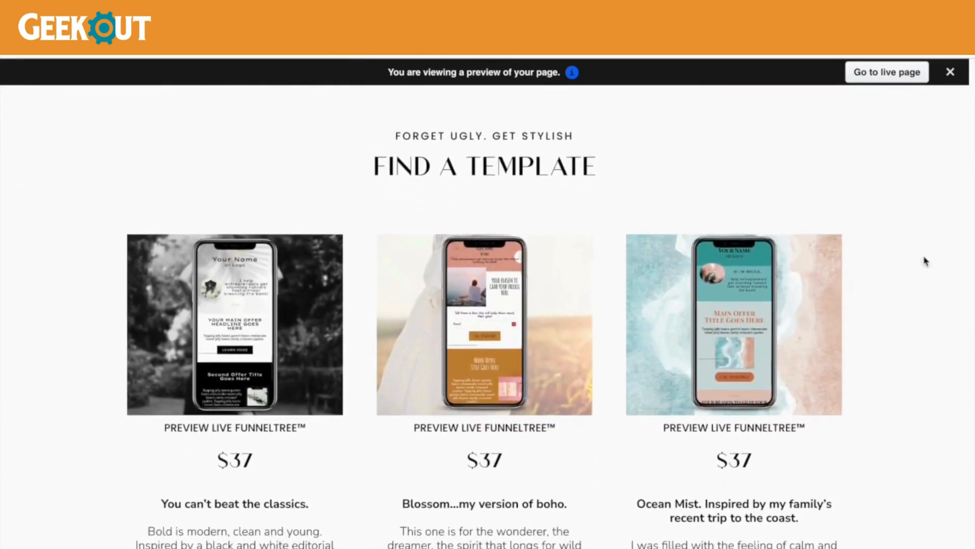
scroll(917, 340, down, 2)
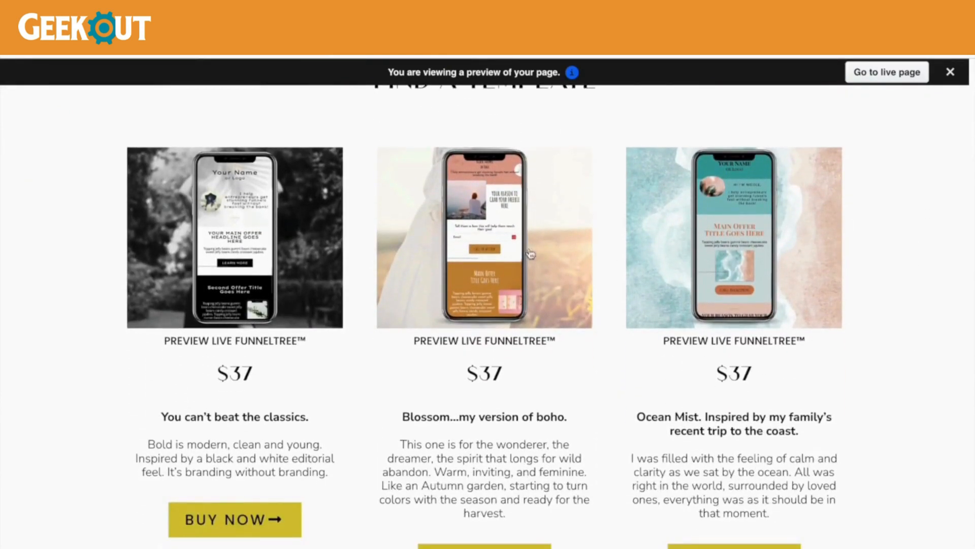
scroll(538, 265, down, 1)
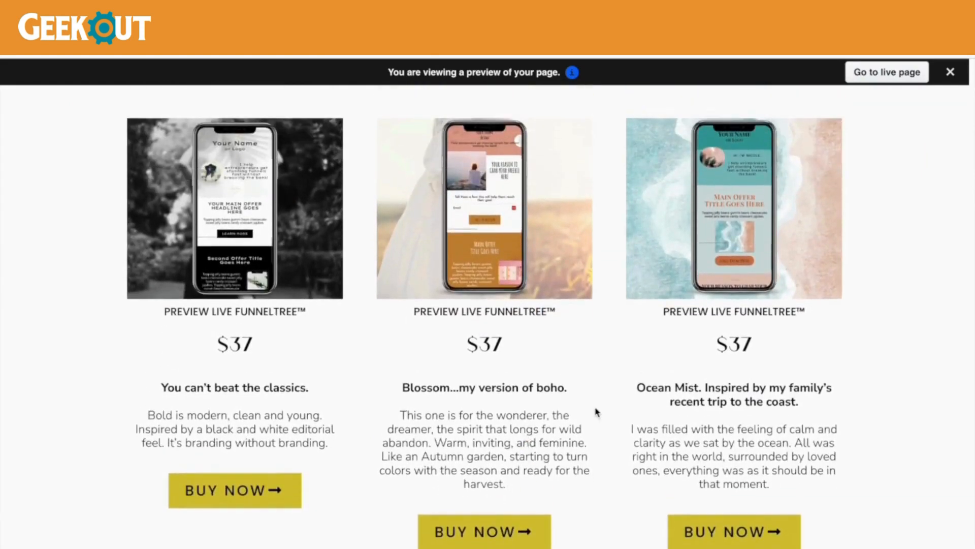
scroll(595, 411, down, 4)
scroll(603, 394, up, 8)
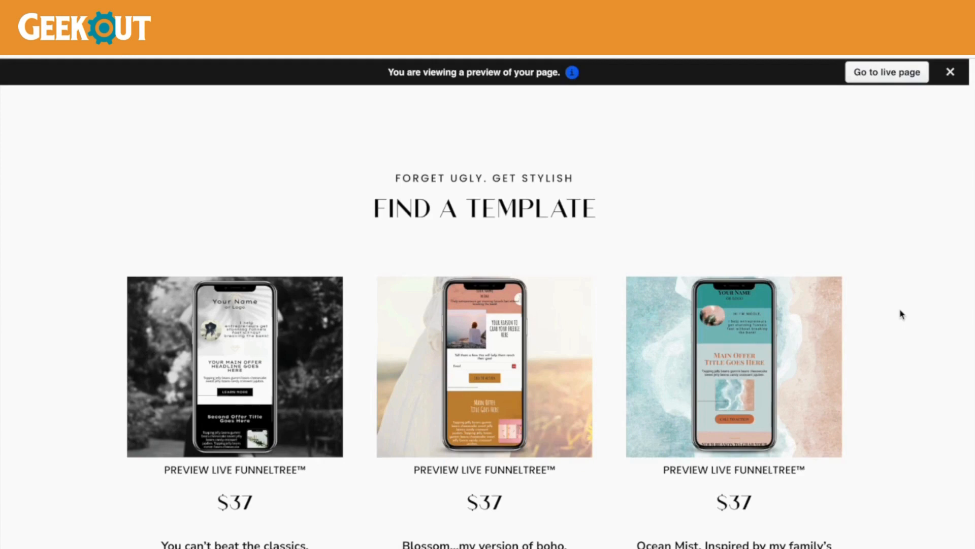
scroll(901, 315, down, 2)
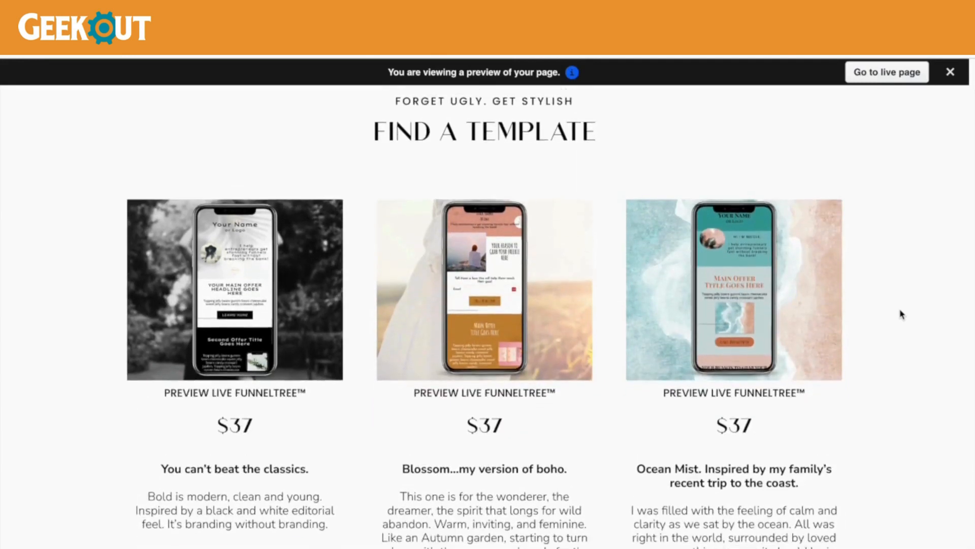
scroll(902, 315, up, 1)
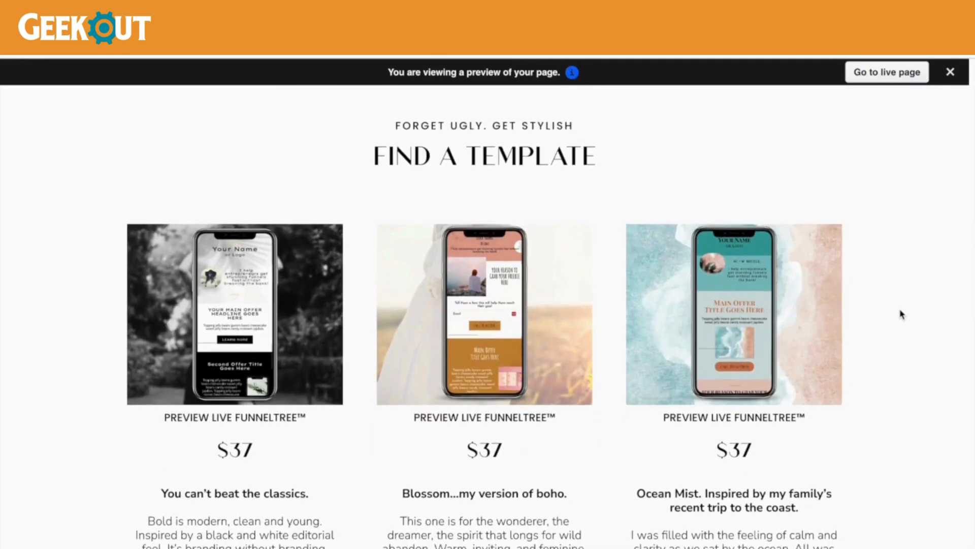
scroll(901, 314, up, 2)
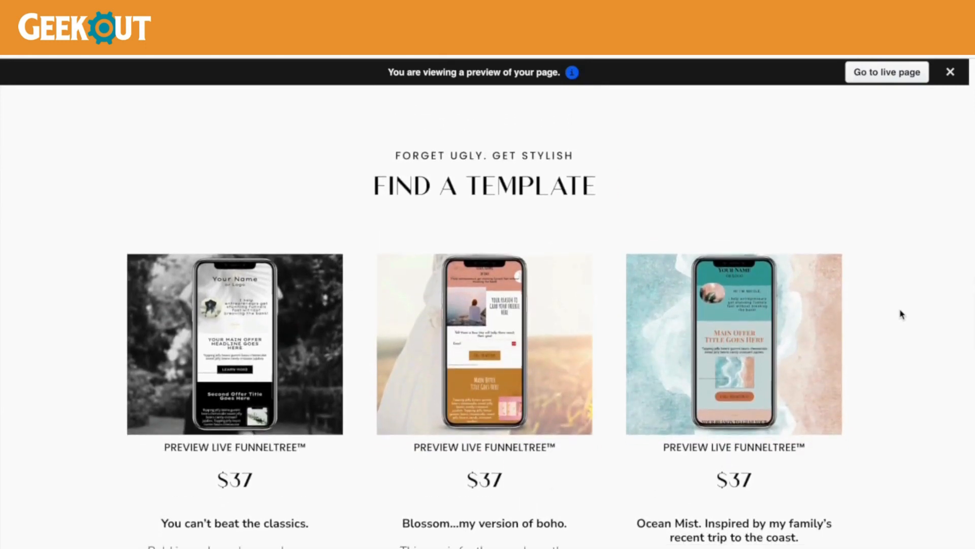
scroll(901, 314, down, 1)
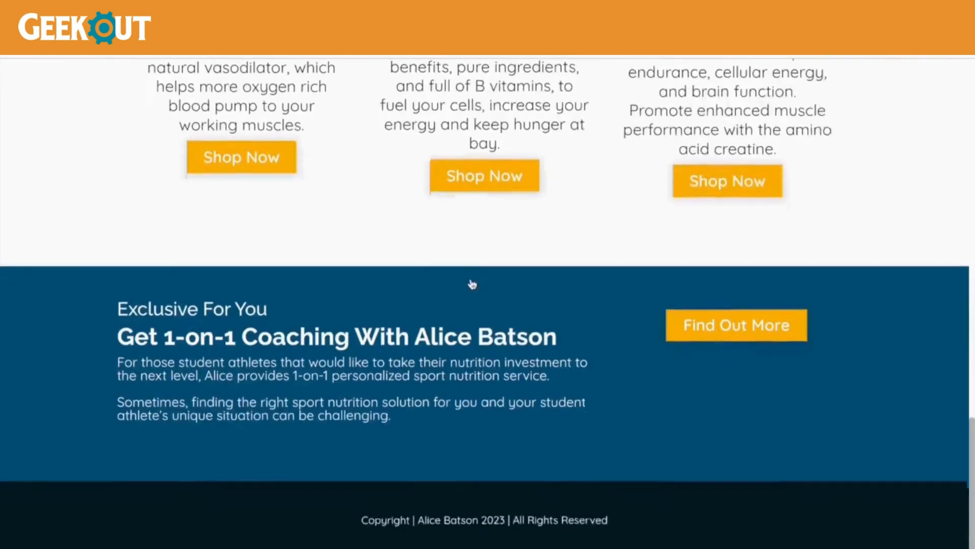
Examine the coaching call-to-action above the footer of a sports nutrition example and the post grid of the CF2 Geekout blog
scroll(470, 281, up, 2)
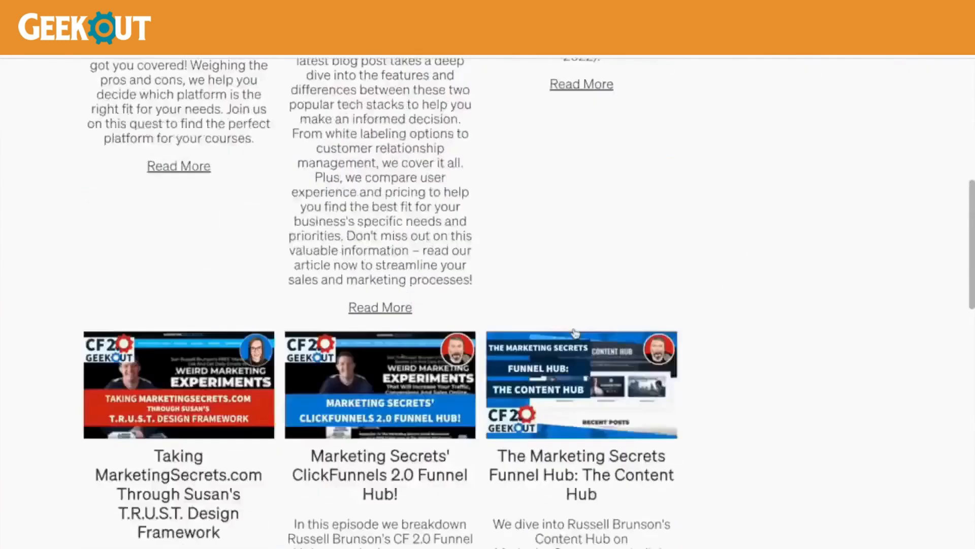
scroll(575, 332, down, 20)
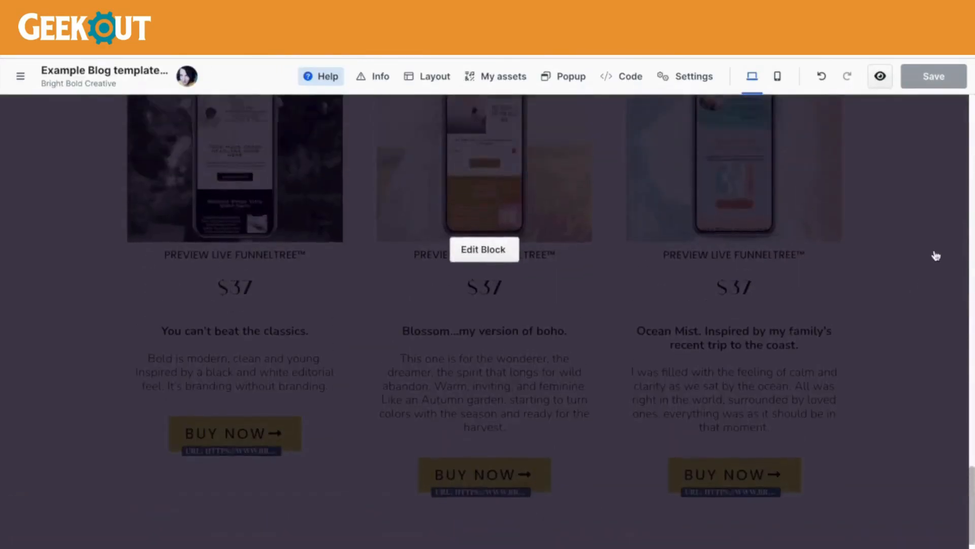
Return to the blog template in the editor and locate the section holding the posts grid and sidebar
scroll(937, 256, up, 15)
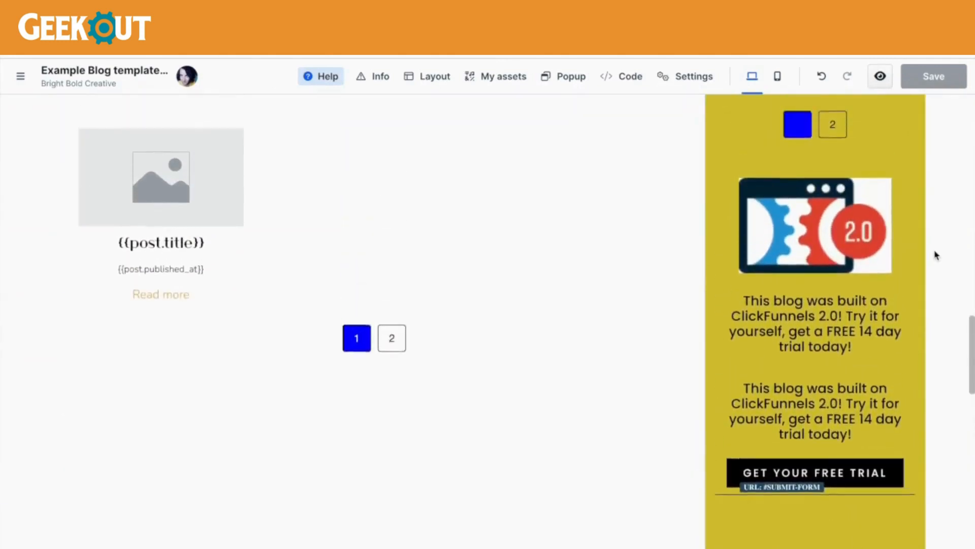
scroll(936, 255, up, 10)
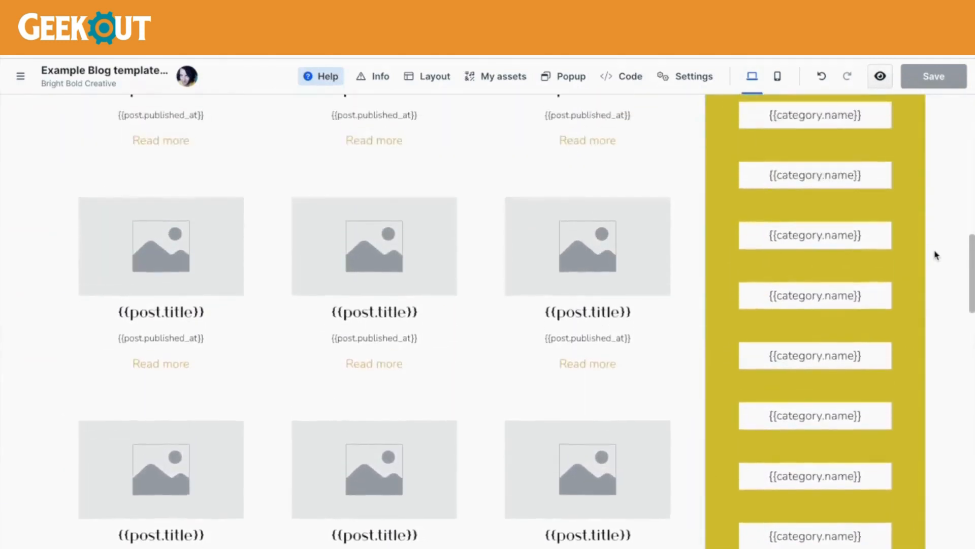
scroll(936, 256, up, 12)
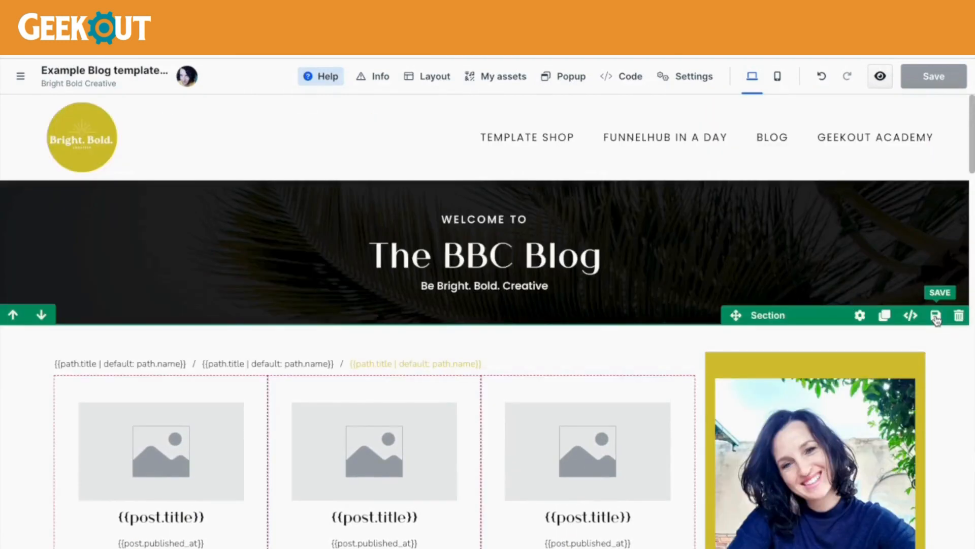